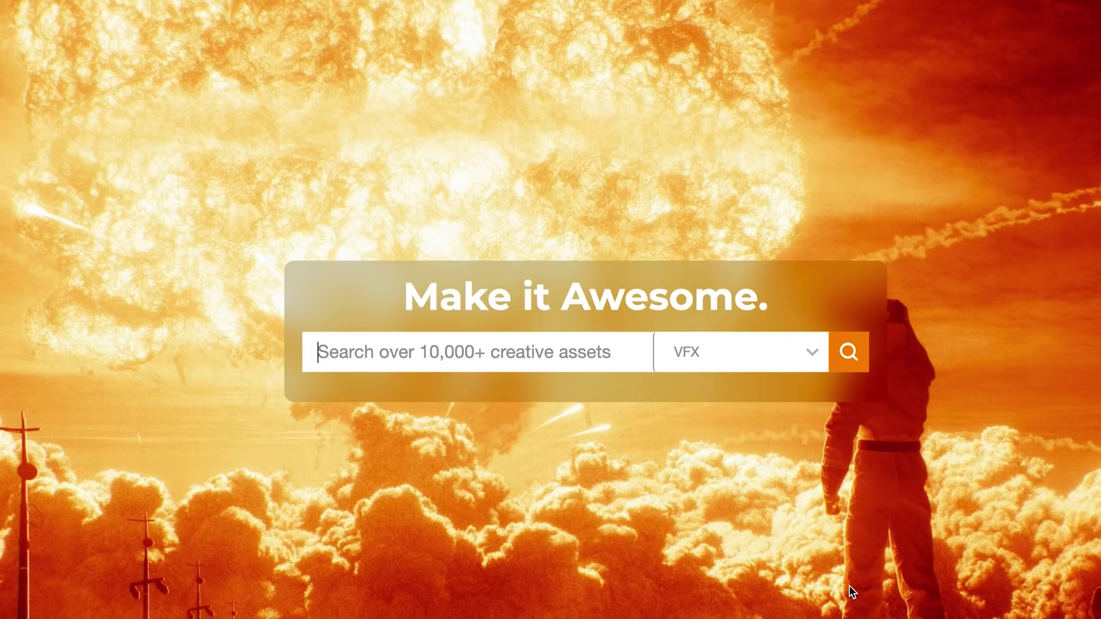
Step: Browse the asset site's creator kits and its smoke and dust categories, and open the Shockwaves category
{"action": "scroll", "coordinate": [848, 594], "scroll_direction": "down", "scroll_amount": 7}
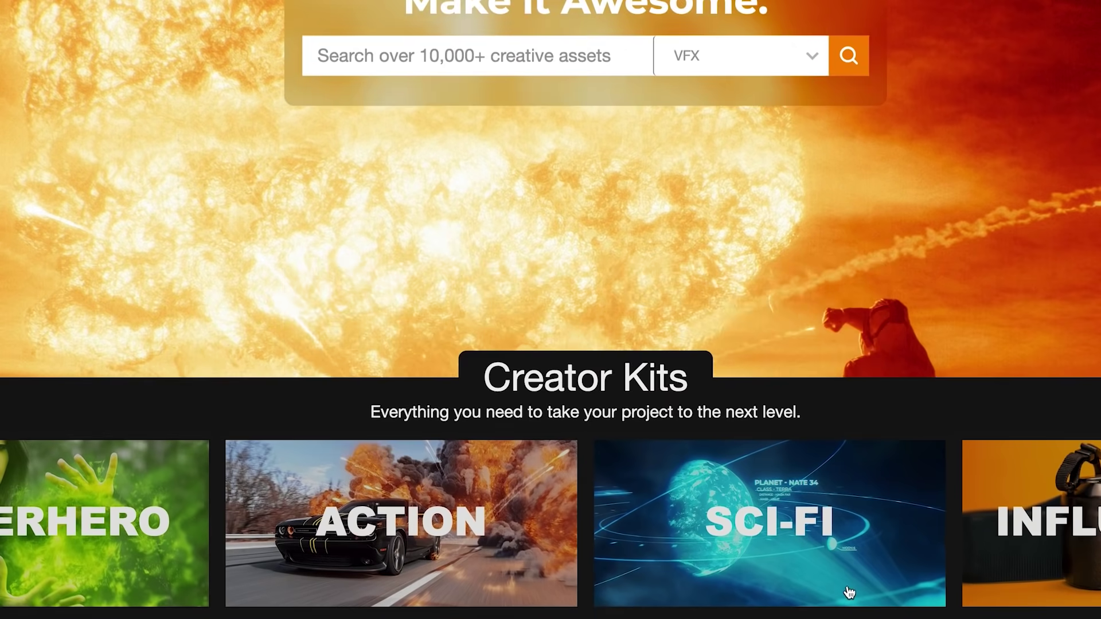
{"action": "scroll", "coordinate": [847, 597], "scroll_direction": "down", "scroll_amount": 3}
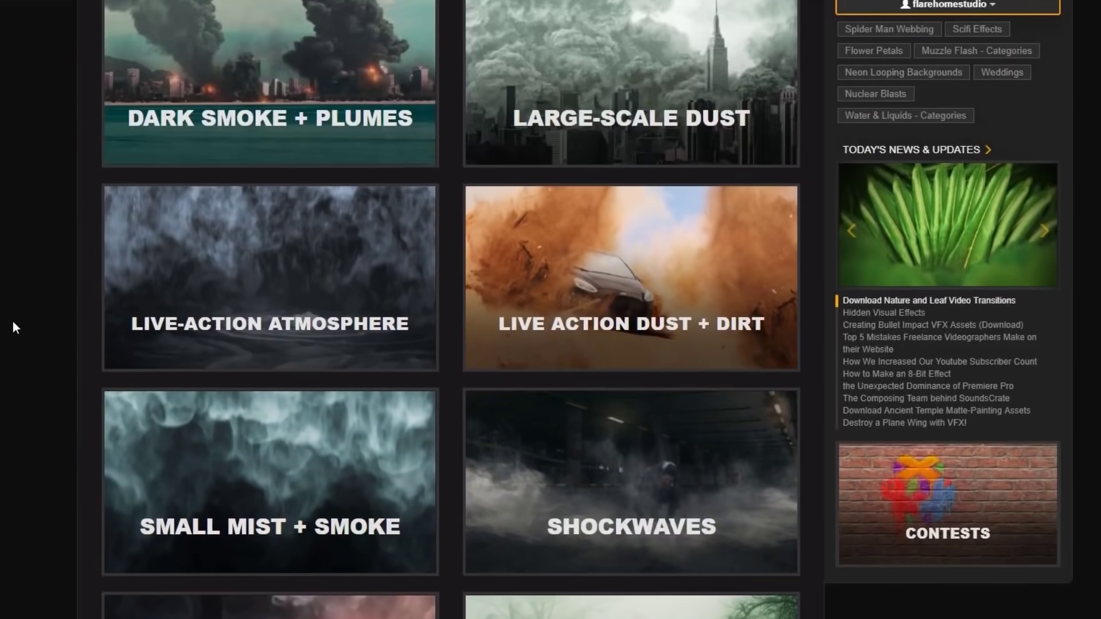
{"action": "scroll", "coordinate": [13, 320], "scroll_direction": "down", "scroll_amount": 3}
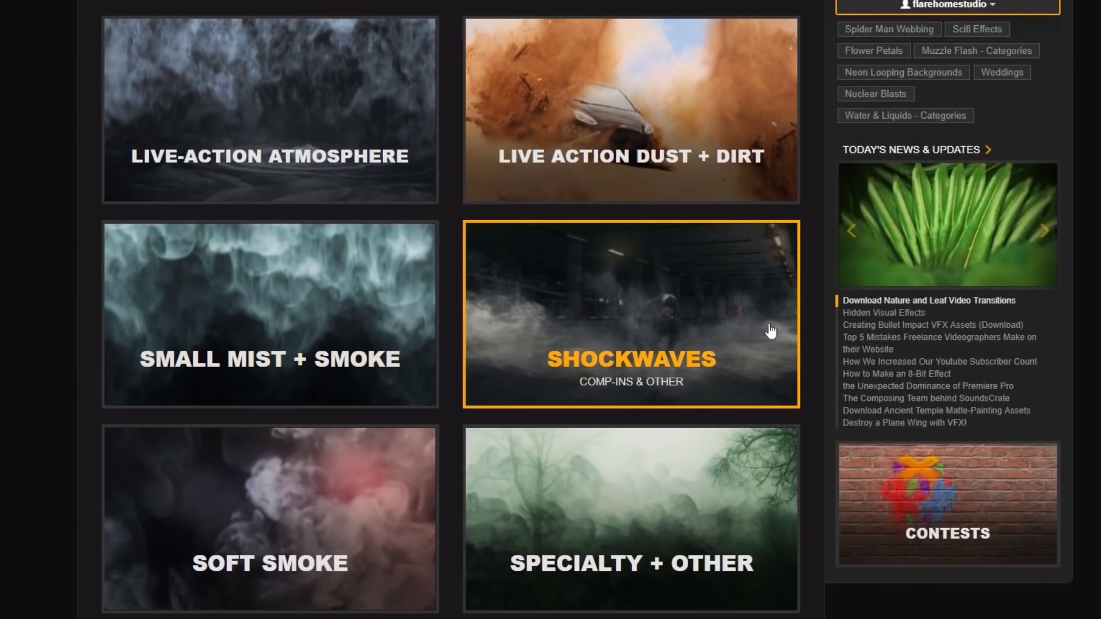
{"action": "left_click", "coordinate": [741, 317]}
{"action": "left_click", "coordinate": [569, 433]}
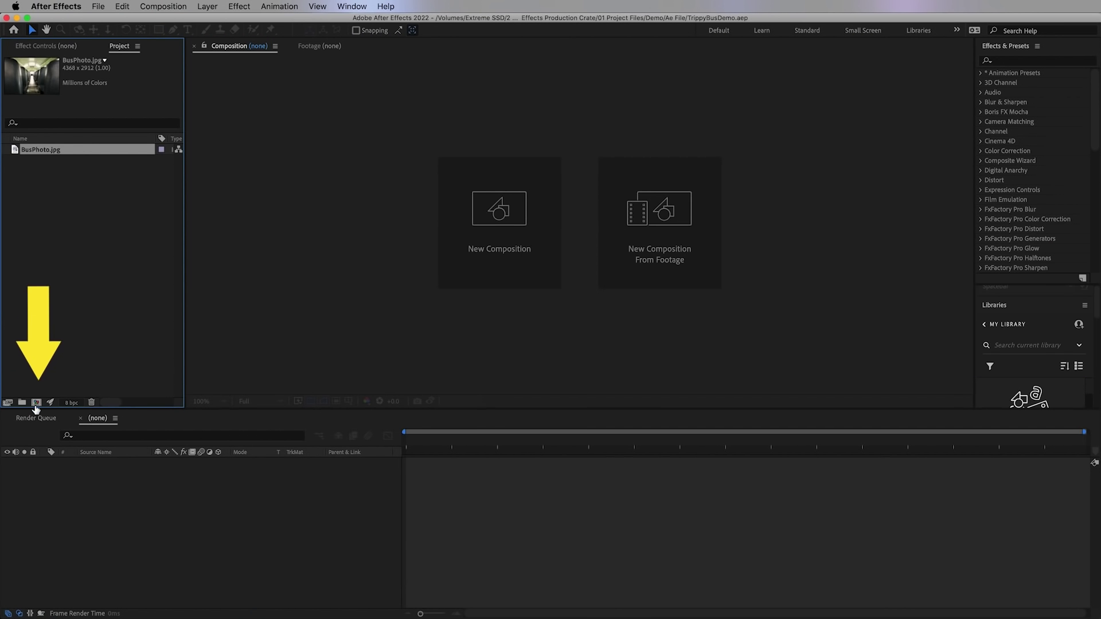
Step: Create a composition named BUS FINAL with the HDTV 1080 29.97 preset and a duration of 0;00;05;00
{"action": "left_click", "coordinate": [35, 403]}
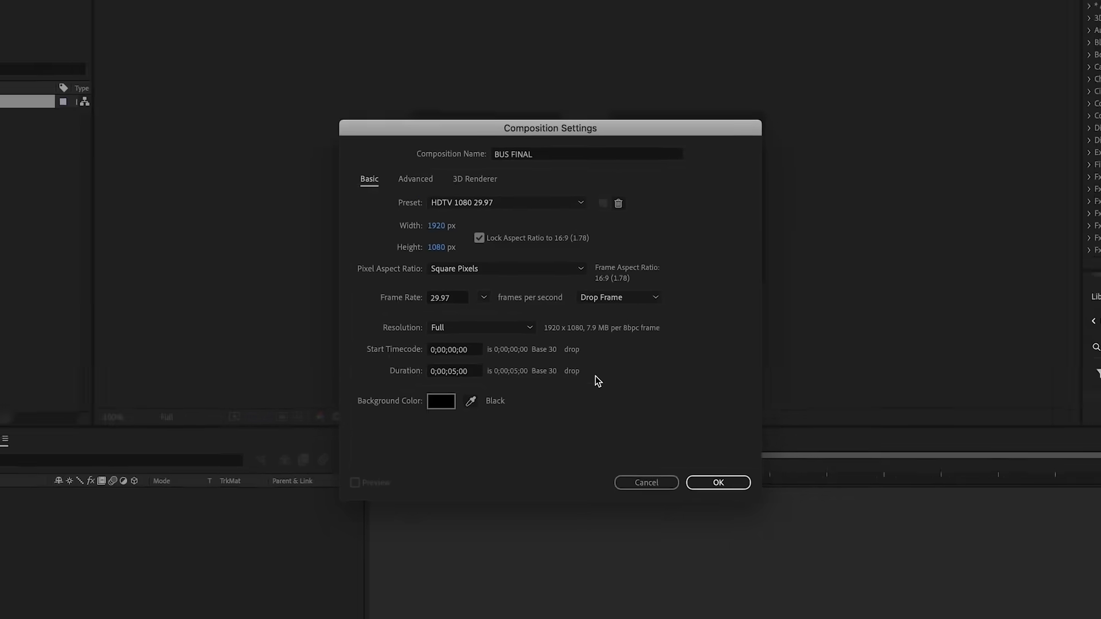
{"action": "left_click", "coordinate": [428, 381]}
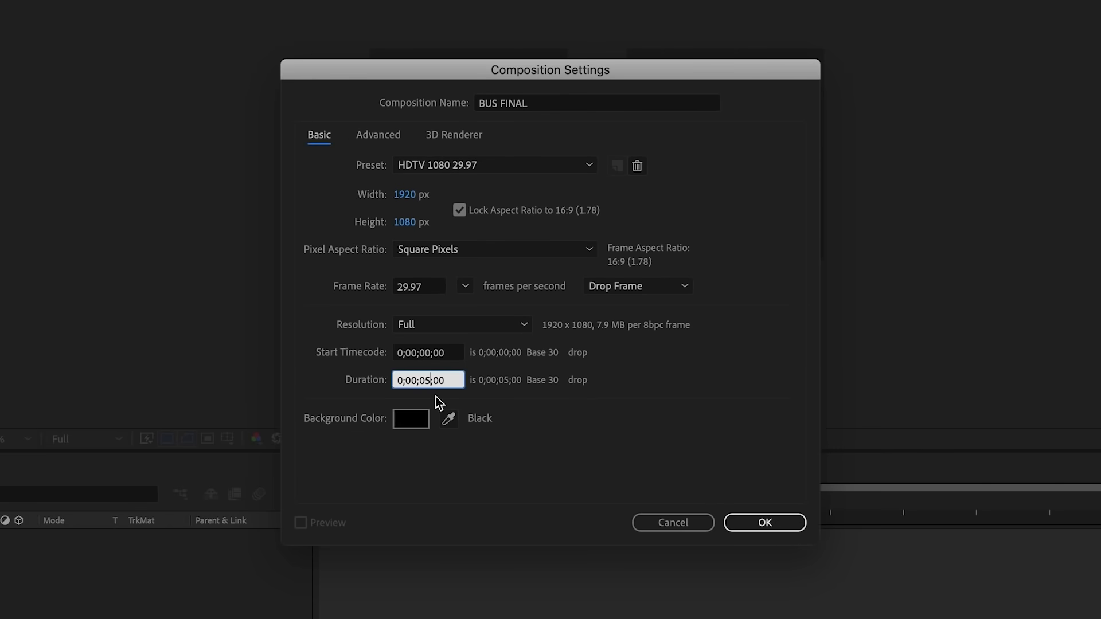
{"action": "left_click", "coordinate": [785, 522]}
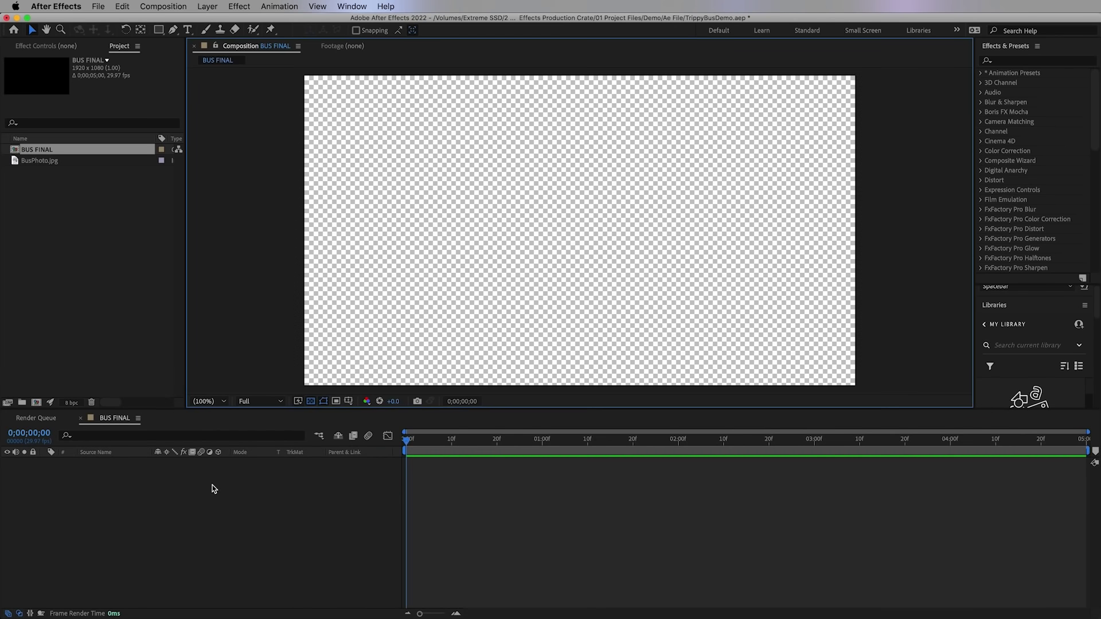
Step: Add BusPhoto.jpg to the BUS FINAL composition and scale it to 45%
{"action": "left_click", "coordinate": [43, 161]}
{"action": "left_click_drag", "start_coordinate": [140, 508], "coordinate": [140, 509]}
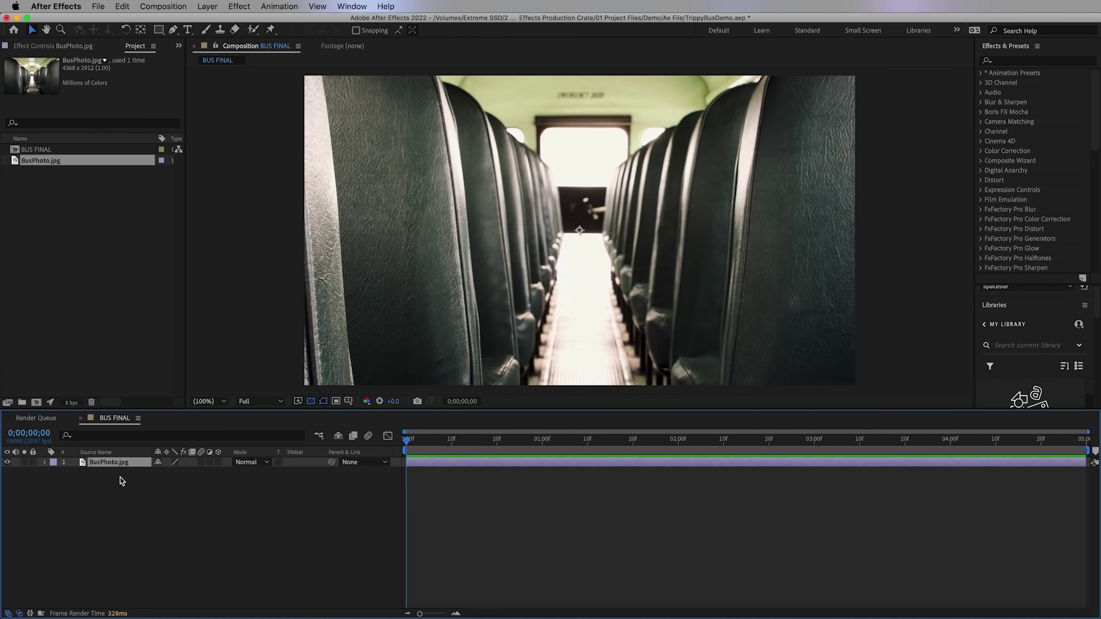
{"action": "key", "text": "s"}
{"action": "left_click_drag", "start_coordinate": [170, 472], "coordinate": [144, 475]}
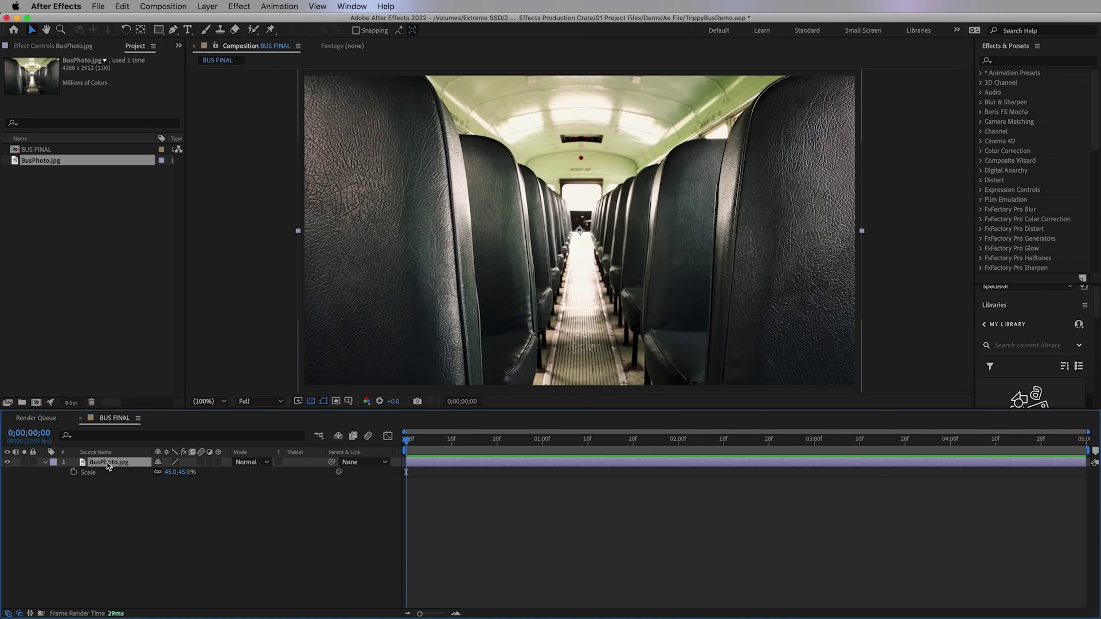
Step: Move the bus photo's anchor point to about 2193, 1298 to centre the rear of the aisle in the frame
{"action": "key", "text": "a"}
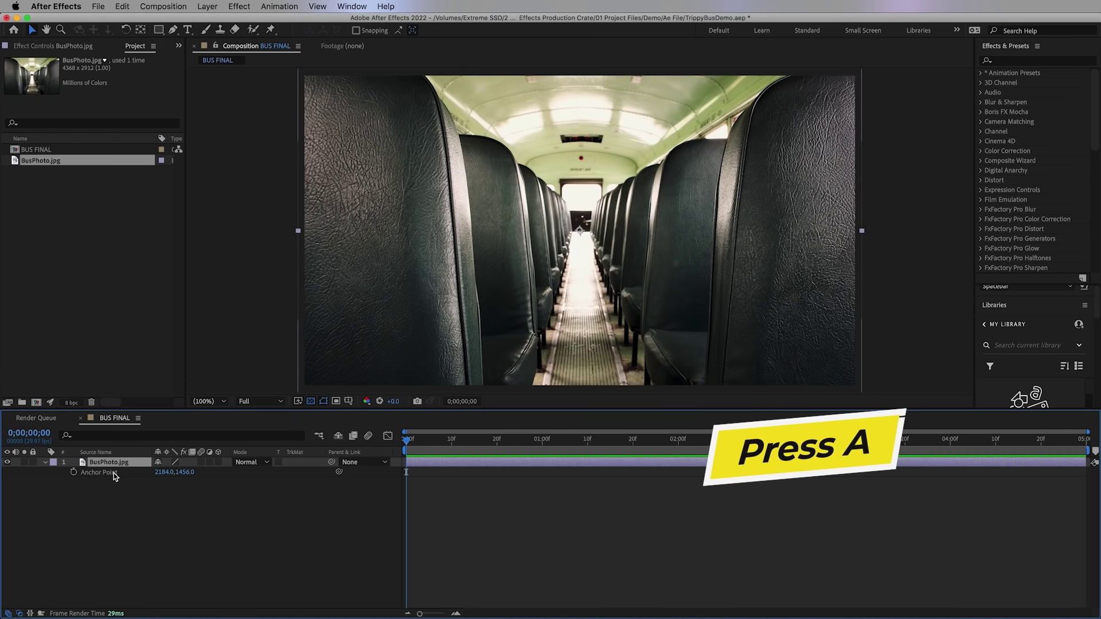
{"action": "mouse_move", "coordinate": [175, 474]}
{"action": "left_mouse_down"}
{"action": "mouse_move", "coordinate": [140, 474]}
{"action": "mouse_move", "coordinate": [111, 507]}
{"action": "mouse_move", "coordinate": [54, 496]}
{"action": "mouse_move", "coordinate": [64, 556]}
{"action": "mouse_move", "coordinate": [91, 472]}
{"action": "mouse_move", "coordinate": [169, 473]}
{"action": "left_mouse_up"}
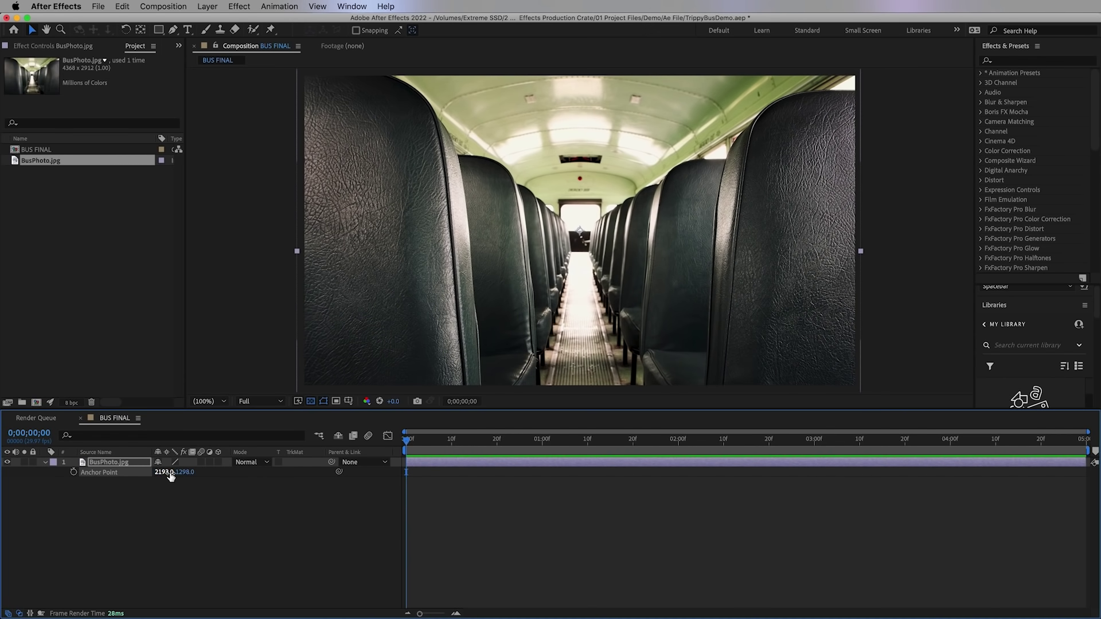
{"action": "left_click_drag", "start_coordinate": [184, 472], "coordinate": [189, 467]}
Step: Duplicate the bus photo layer and name the upper copy TOP and the lower one BOTTOM
{"action": "left_click", "coordinate": [100, 466]}
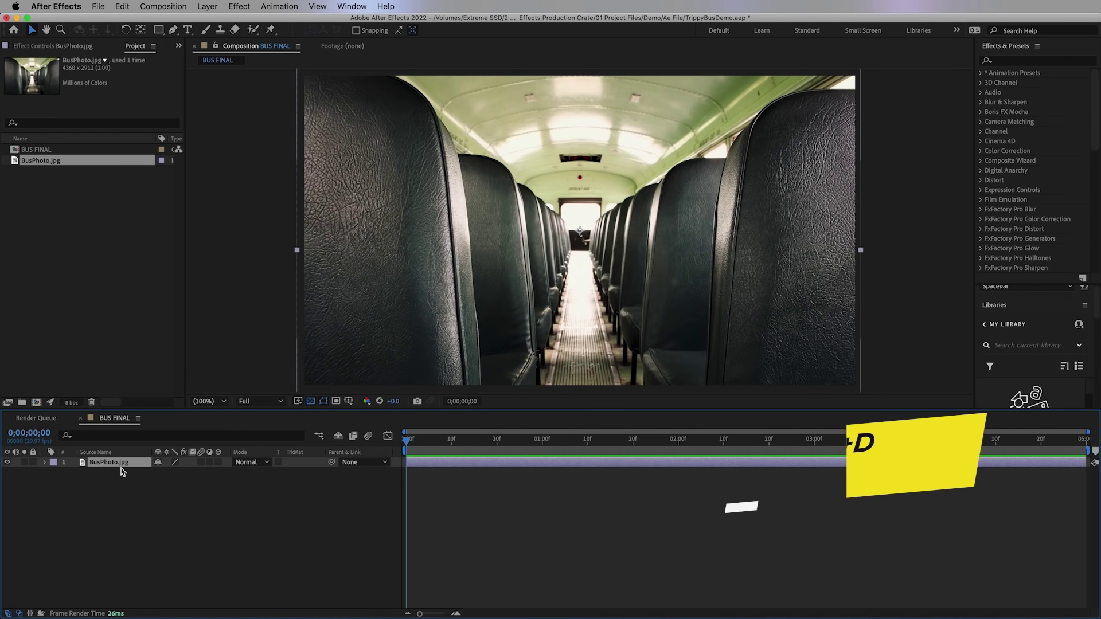
{"action": "key", "text": "super+d"}
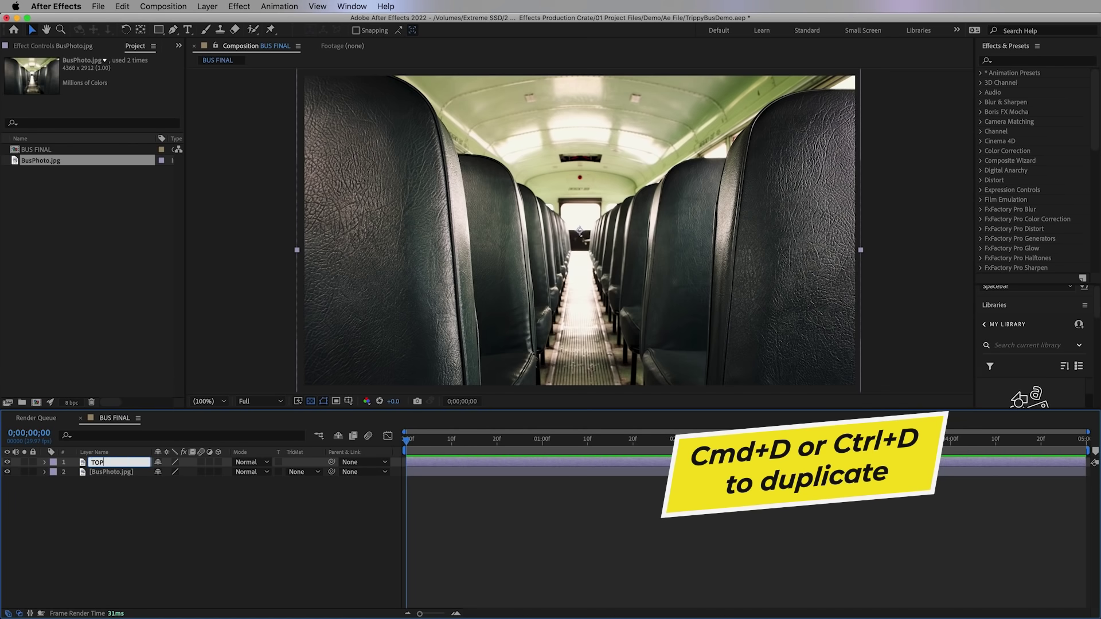
{"action": "left_click", "coordinate": [122, 472]}
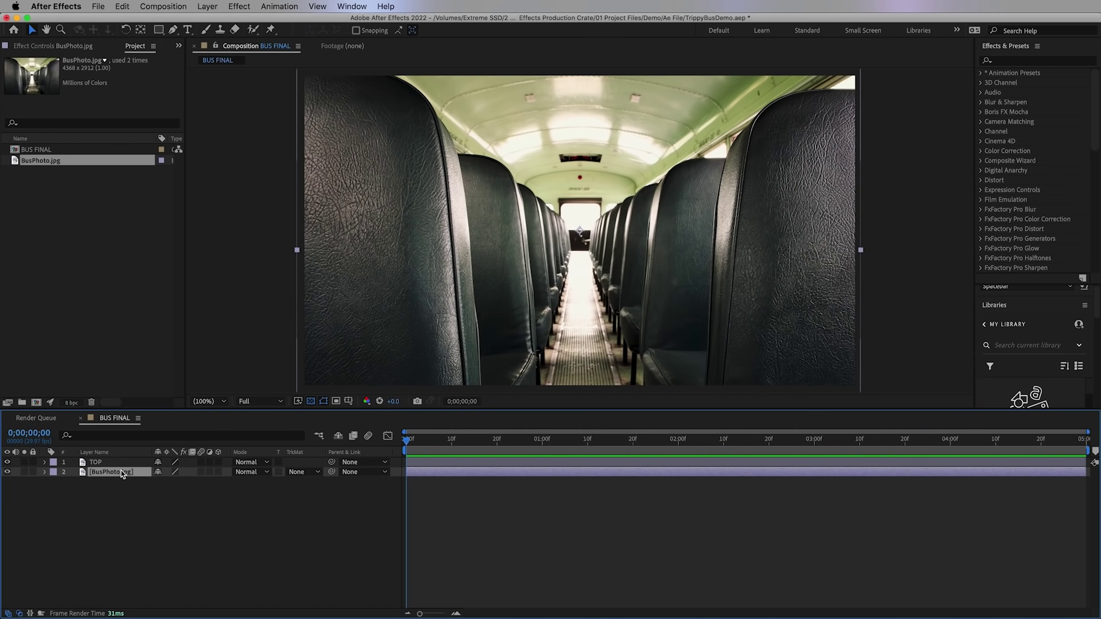
{"action": "type", "text": "BOTTOM"}
{"action": "left_click", "coordinate": [118, 515]}
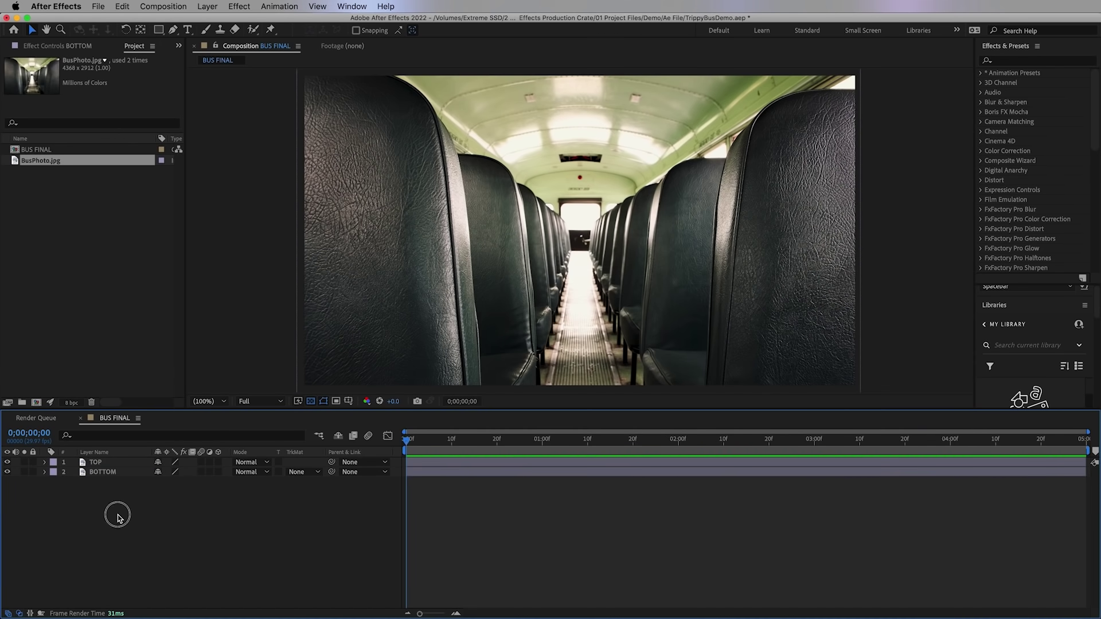
Step: Start a Pen mask on the TOP layer along the base of the rear door and up the edge of the right-hand seats
{"action": "left_click", "coordinate": [102, 465]}
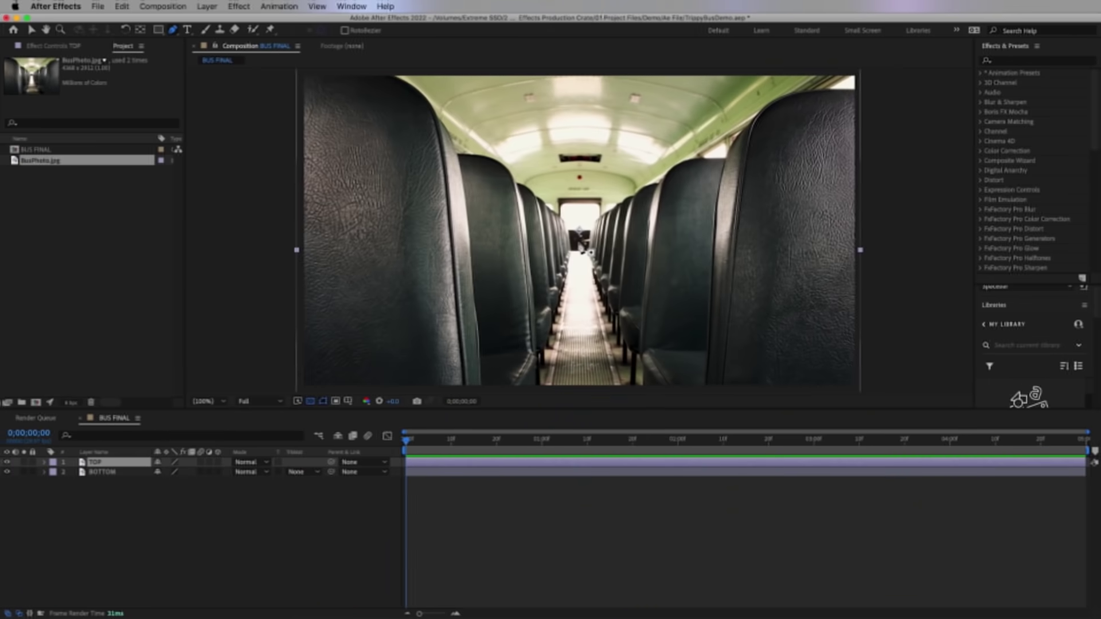
{"action": "scroll", "coordinate": [581, 247], "scroll_direction": "up", "scroll_amount": 1}
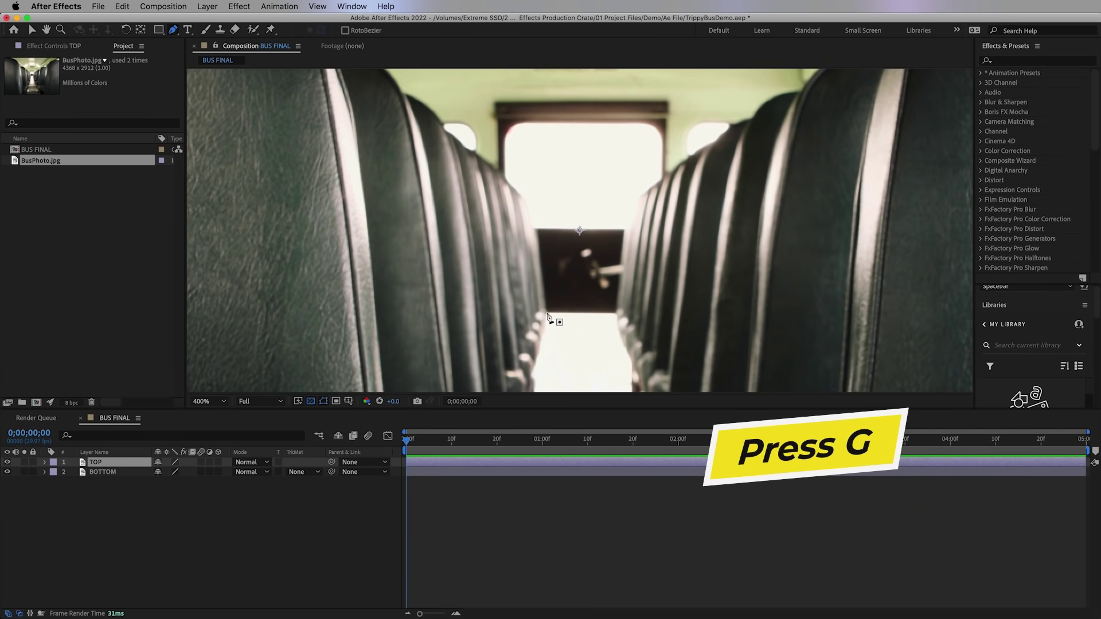
{"action": "left_click", "coordinate": [547, 313]}
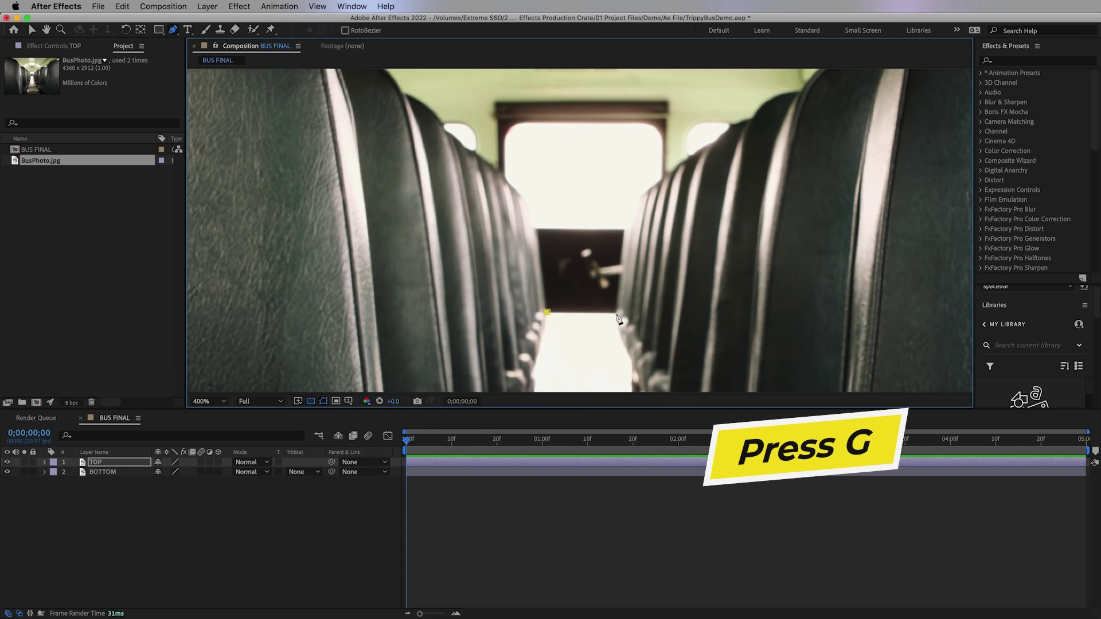
{"action": "left_click", "coordinate": [616, 313]}
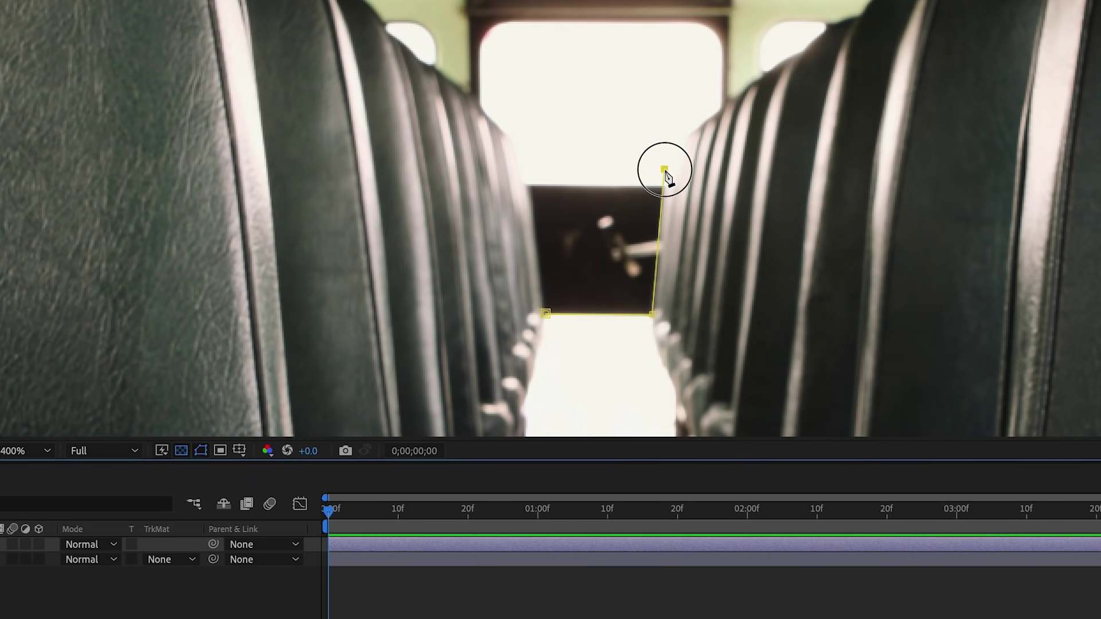
{"action": "left_click_drag", "start_coordinate": [666, 162], "coordinate": [667, 156]}
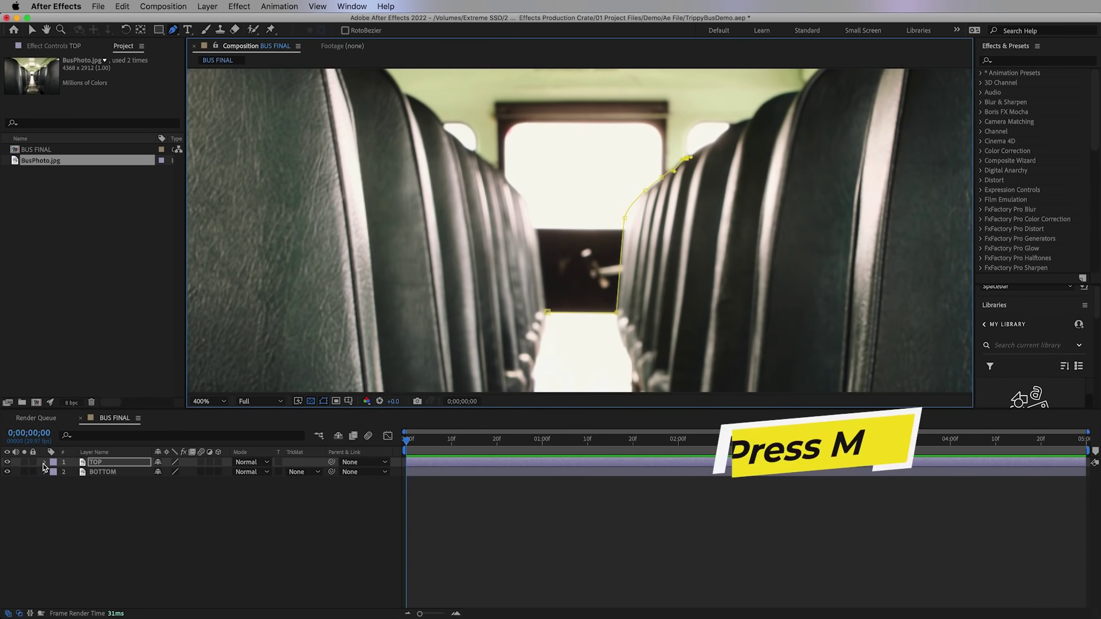
Step: Change the color of Mask 1 on the TOP layer to the pinkish red F4094E
{"action": "key", "text": "m"}
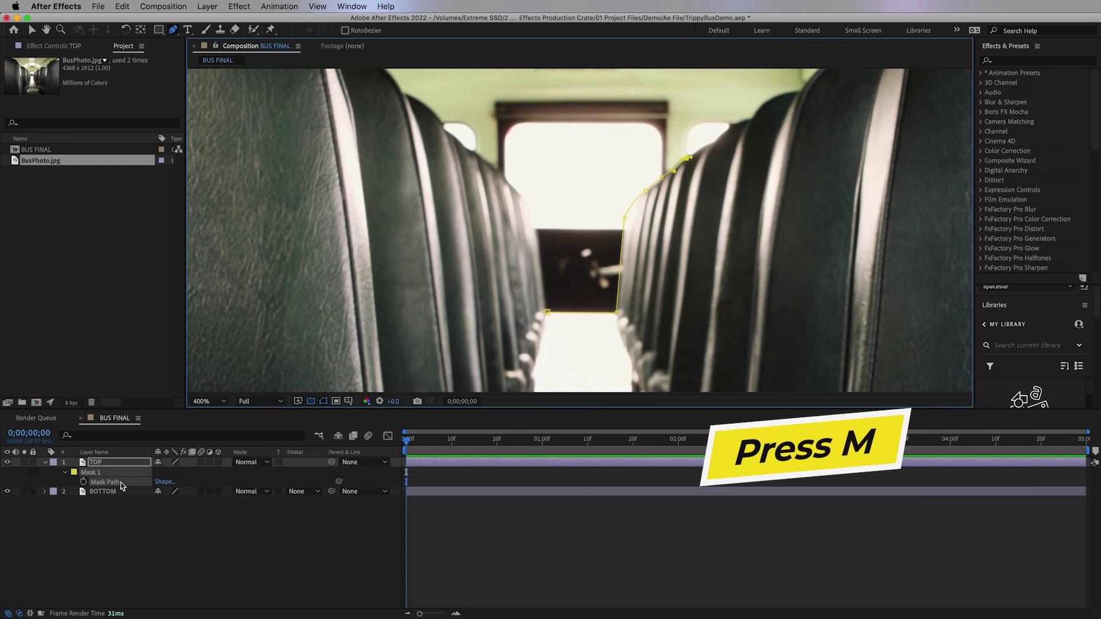
{"action": "left_click", "coordinate": [73, 473]}
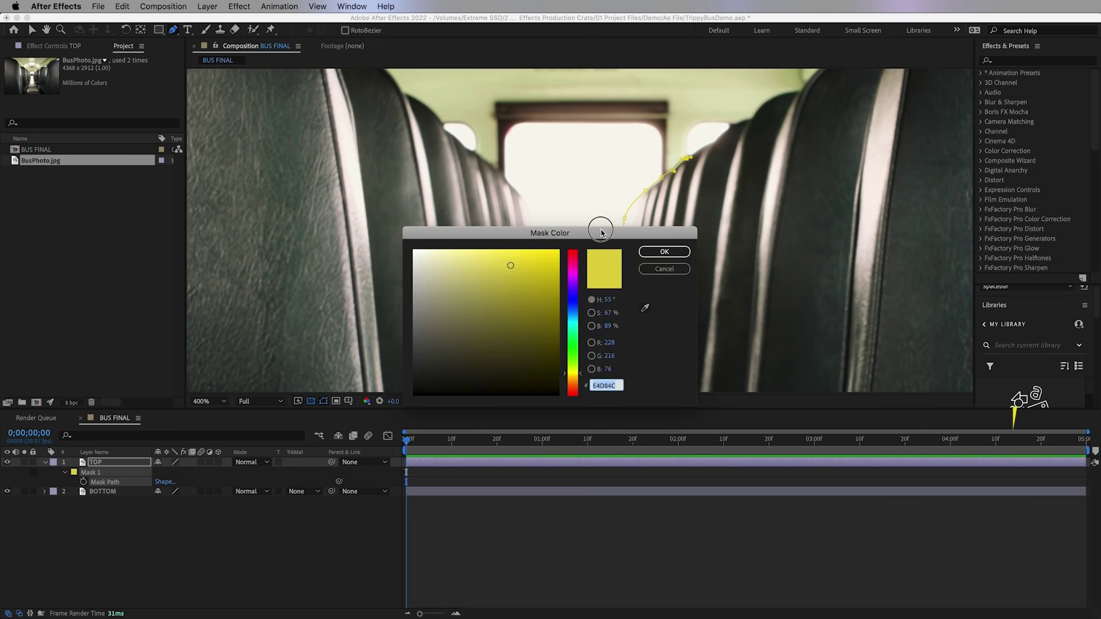
{"action": "left_click_drag", "start_coordinate": [597, 232], "coordinate": [382, 267]}
{"action": "left_click", "coordinate": [355, 296]}
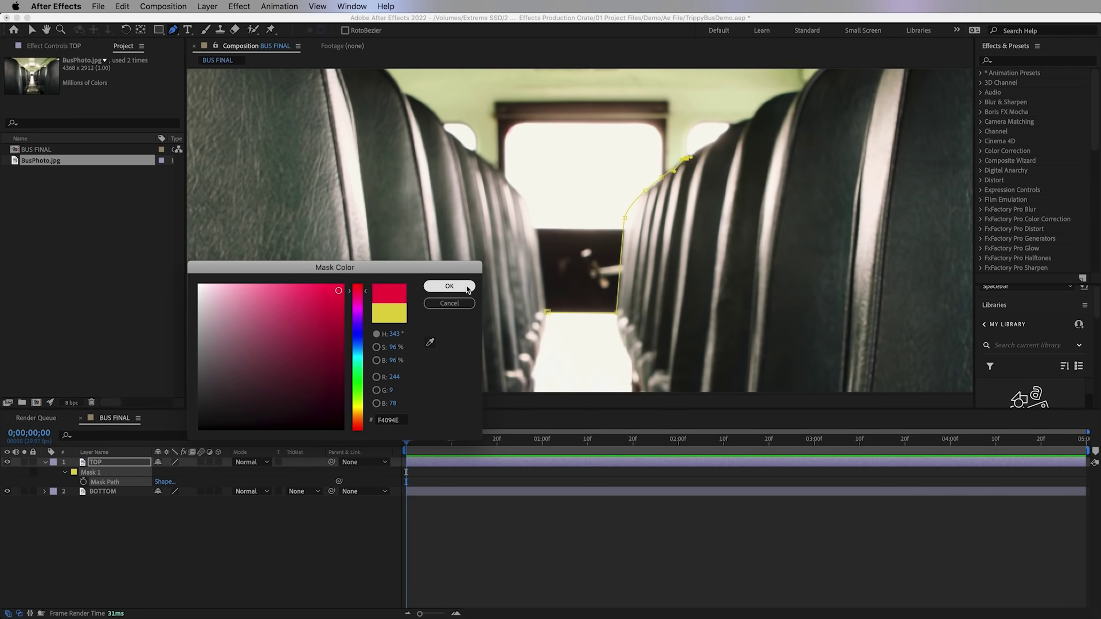
{"action": "left_click", "coordinate": [449, 286]}
Step: Continue the mask path over the right-hand seat tops and across the rear wall above the emergency door
{"action": "scroll", "coordinate": [665, 183], "scroll_direction": "up", "scroll_amount": 1}
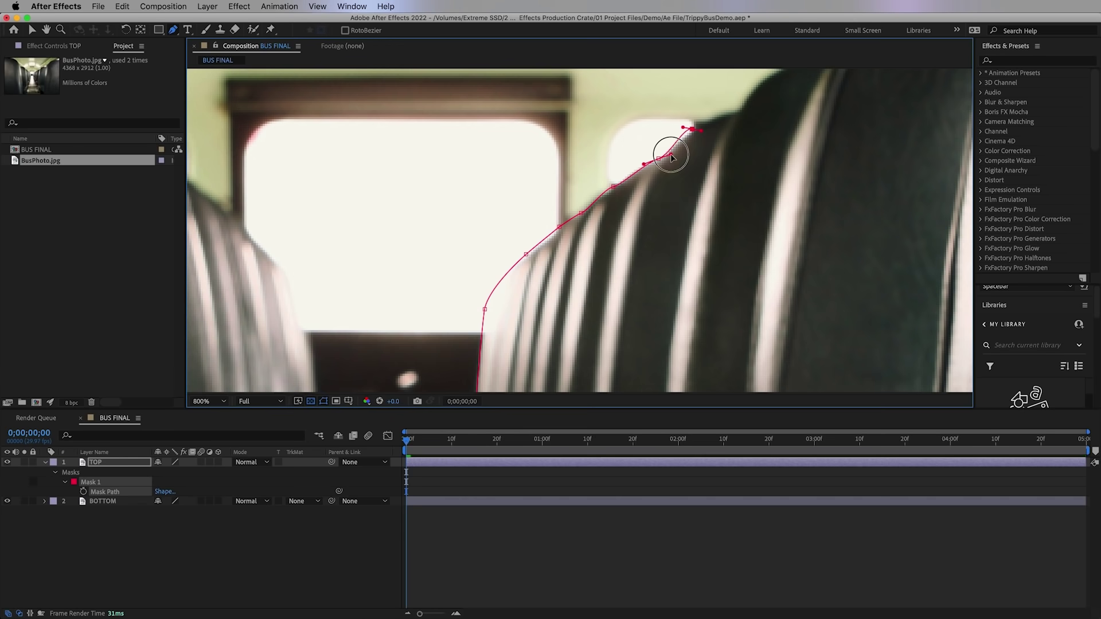
{"action": "key", "text": "h"}
{"action": "left_click_drag", "start_coordinate": [697, 135], "coordinate": [605, 224]}
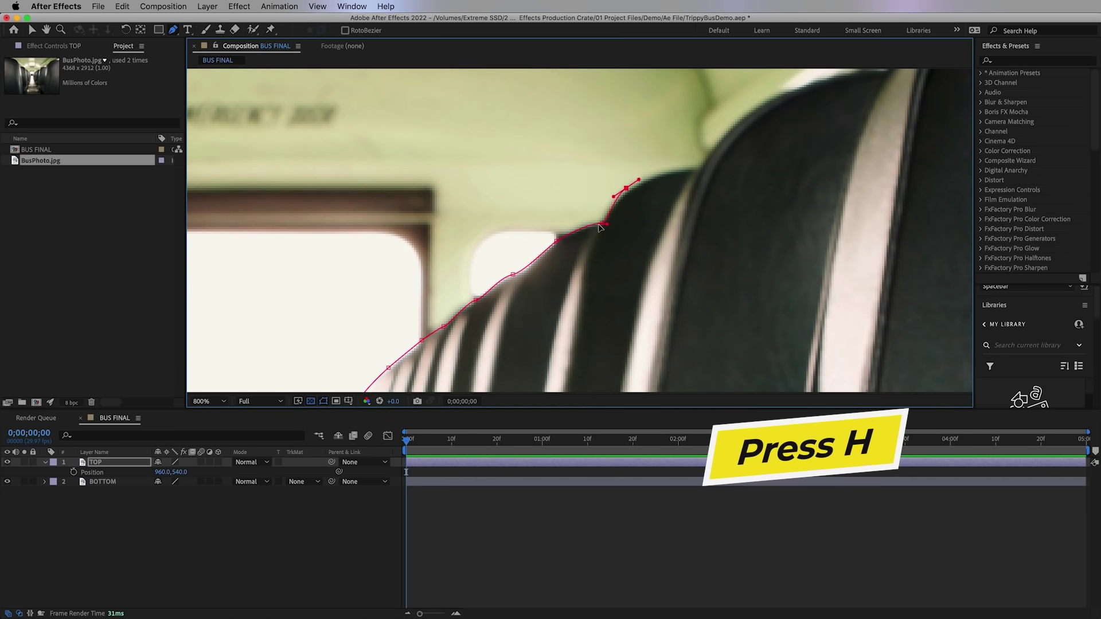
{"action": "left_click_drag", "start_coordinate": [721, 104], "coordinate": [674, 265]}
{"action": "left_click", "coordinate": [658, 214]}
{"action": "left_click", "coordinate": [593, 171]}
{"action": "left_click", "coordinate": [439, 131]}
{"action": "left_click_drag", "start_coordinate": [288, 128], "coordinate": [504, 147]}
{"action": "left_click", "coordinate": [499, 139]}
{"action": "left_click", "coordinate": [279, 137]}
{"action": "left_click_drag", "start_coordinate": [264, 177], "coordinate": [591, 183]}
{"action": "left_click", "coordinate": [461, 168]}
Step: Trace the mask down the edge of the left-hand seats and close it along the base of the rear door
{"action": "left_click_drag", "start_coordinate": [343, 286], "coordinate": [300, 105]}
{"action": "left_click", "coordinate": [362, 173]}
{"action": "left_click_drag", "start_coordinate": [414, 205], "coordinate": [422, 226]}
{"action": "left_click", "coordinate": [487, 289]}
{"action": "left_click", "coordinate": [512, 303]}
{"action": "left_click", "coordinate": [545, 330]}
{"action": "left_click_drag", "start_coordinate": [588, 377], "coordinate": [600, 244]}
{"action": "left_click_drag", "start_coordinate": [620, 311], "coordinate": [600, 204]}
{"action": "left_click", "coordinate": [602, 192]}
{"action": "left_click", "coordinate": [627, 373]}
{"action": "left_click", "coordinate": [766, 374]}
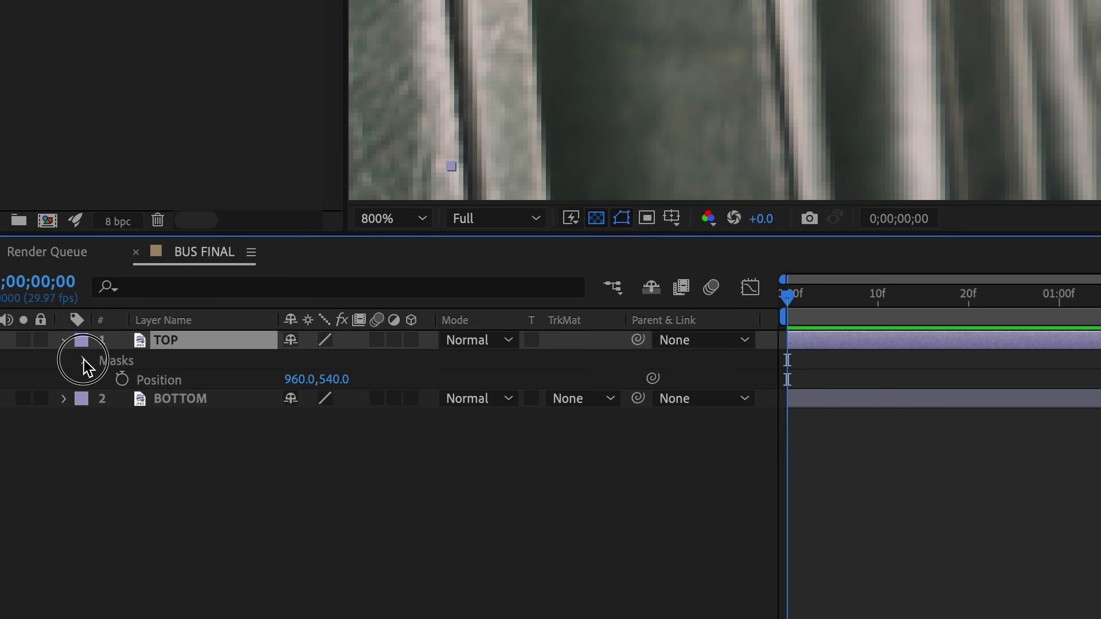
Step: Set Mask 1 on the TOP layer to Subtract with a 3-pixel feather, and hide the BOTTOM layer
{"action": "left_click", "coordinate": [55, 473]}
{"action": "left_click", "coordinate": [104, 380]}
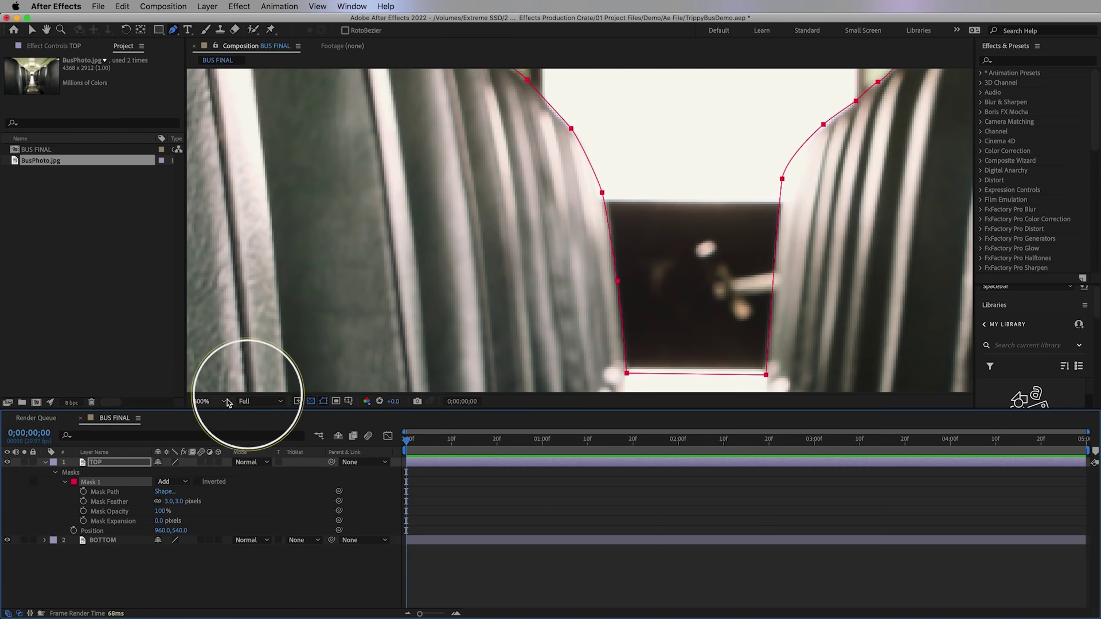
{"action": "left_click", "coordinate": [228, 404]}
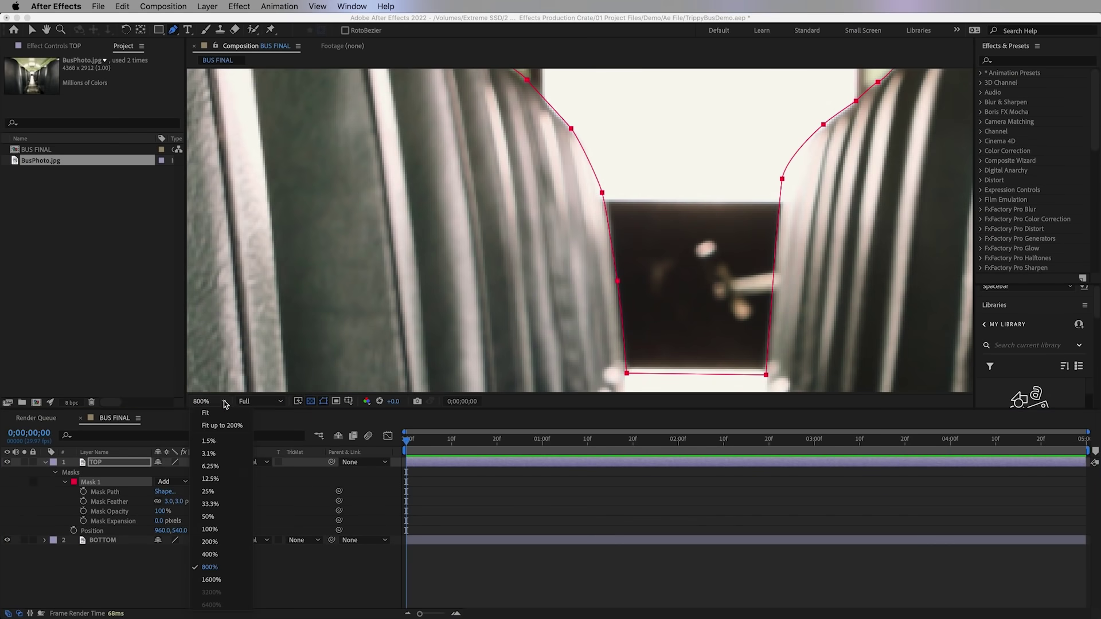
{"action": "left_click", "coordinate": [230, 414]}
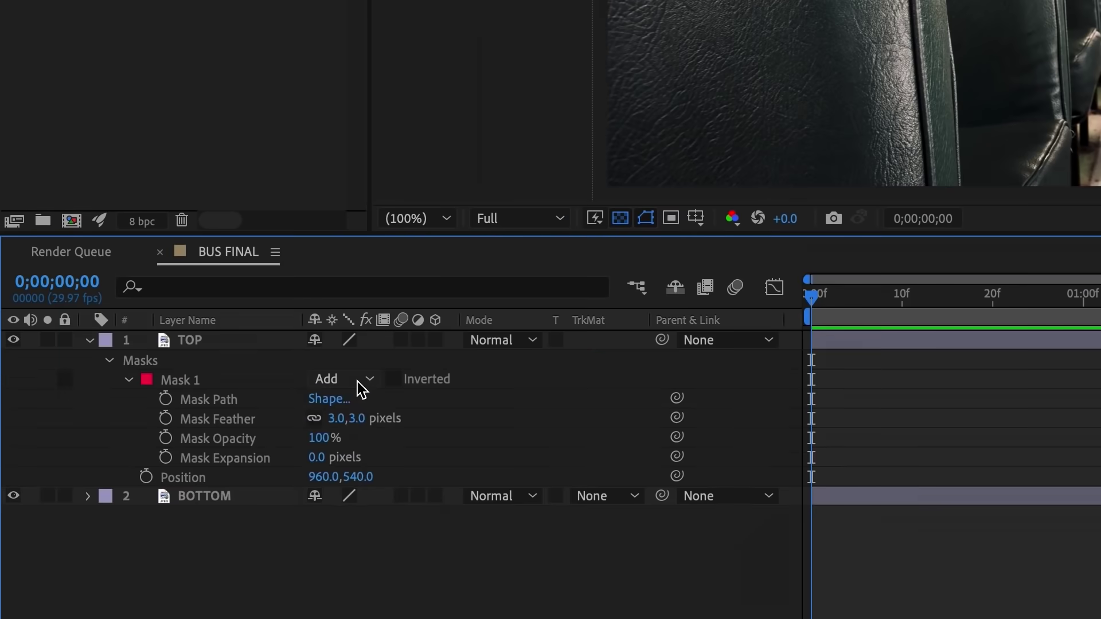
{"action": "left_click", "coordinate": [179, 482]}
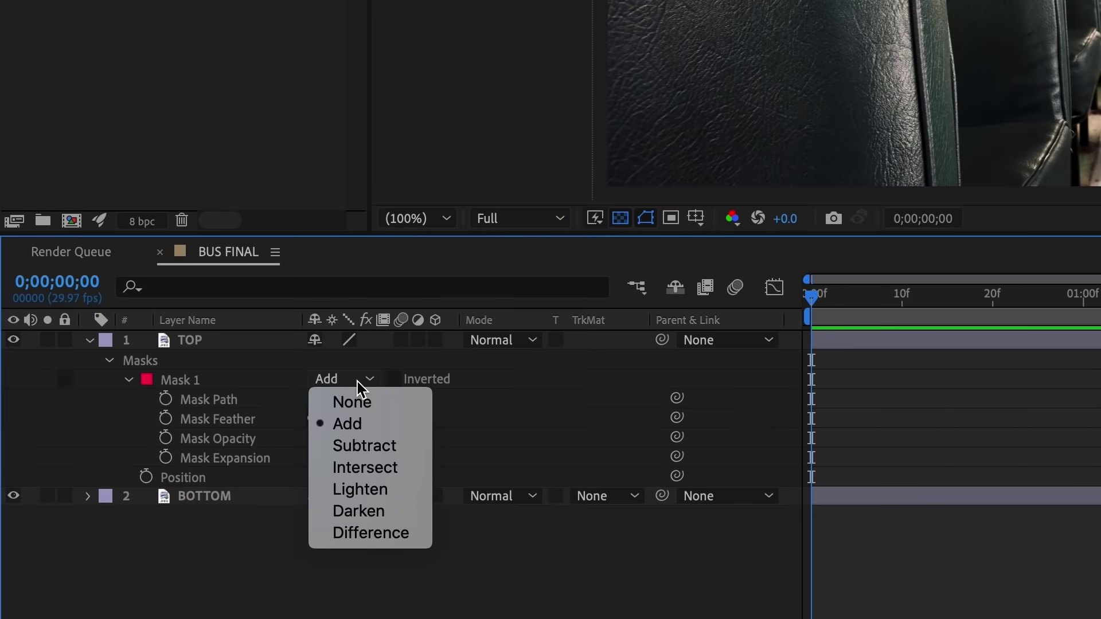
{"action": "left_click", "coordinate": [377, 445]}
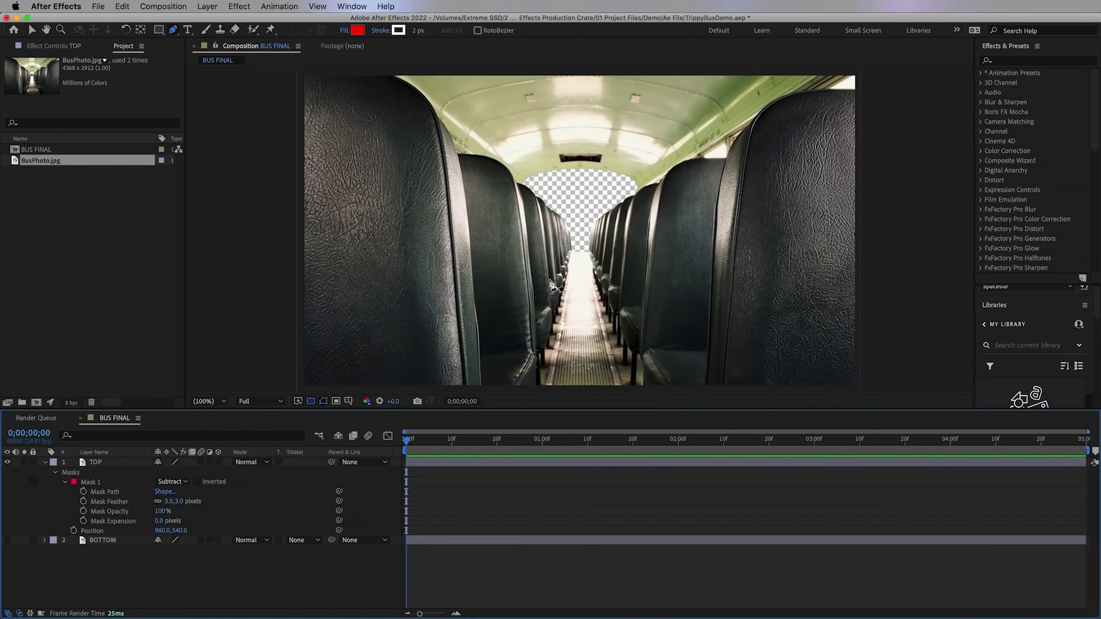
Step: Duplicate the TOP layer three times and stack the layers in the order TOP, TOP 2, TOP 3, TOP 4 above BOTTOM
{"action": "left_click", "coordinate": [118, 466]}
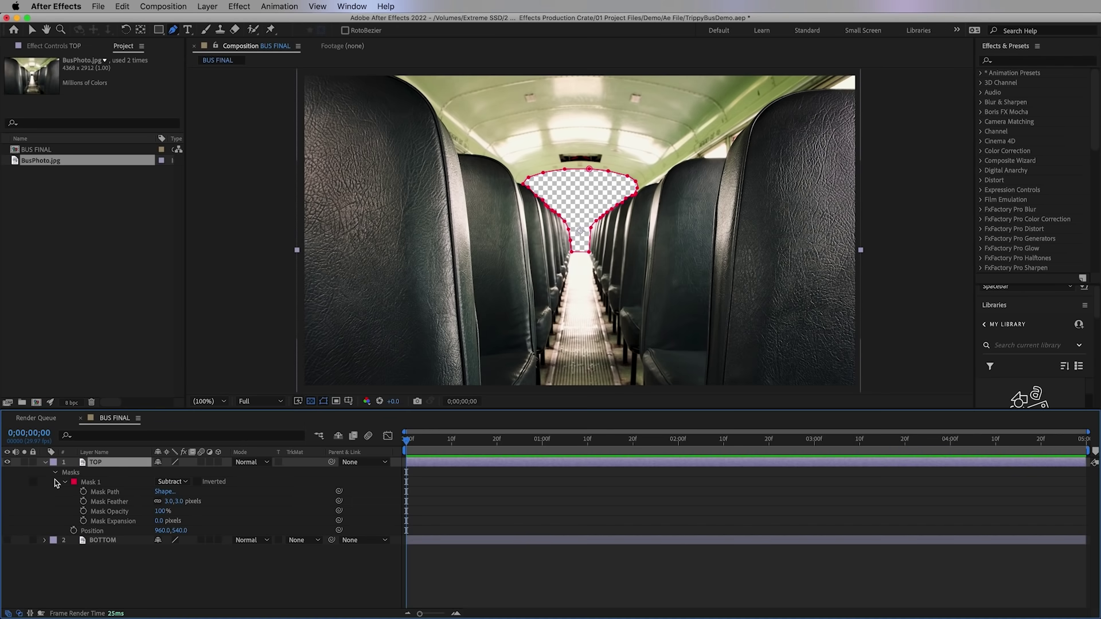
{"action": "left_click", "coordinate": [45, 463]}
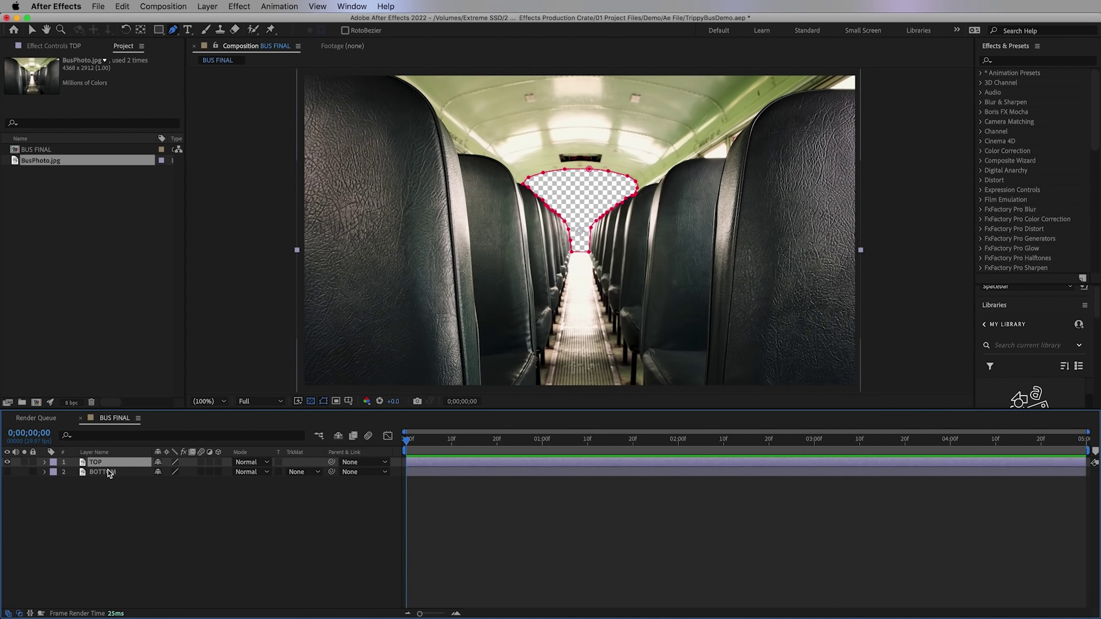
{"action": "key", "text": "super+d"}
{"action": "key", "text": "super+d"}
{"action": "key", "text": "super+d"}
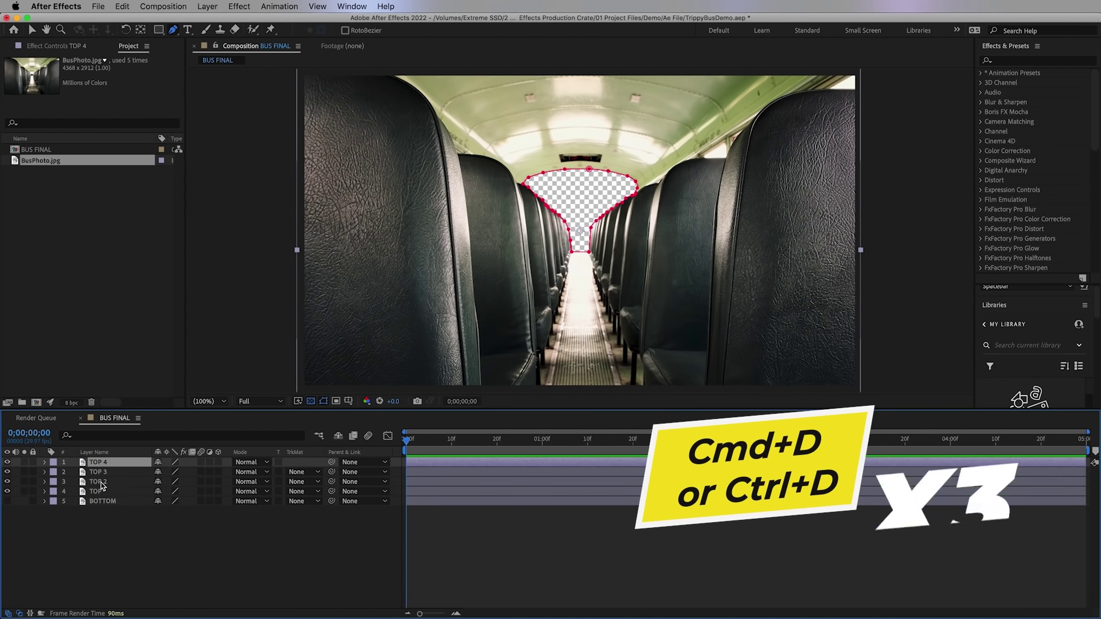
{"action": "left_click_drag", "start_coordinate": [101, 486], "coordinate": [102, 476]}
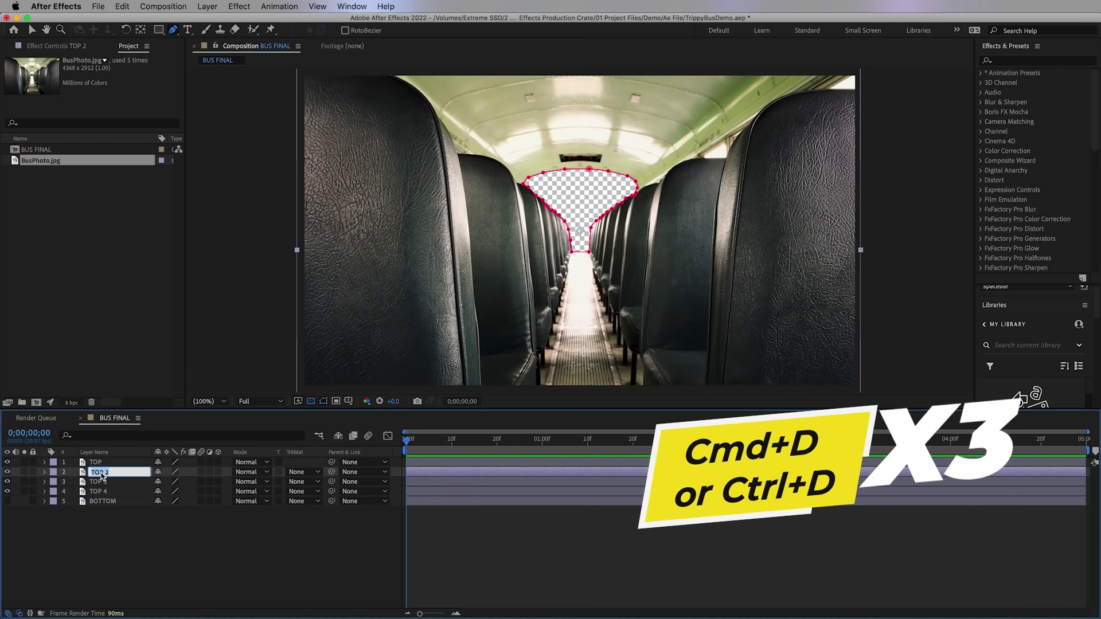
Step: Rename the three duplicated layers TOP 2, TOP 3 and TOP 4 as D1, D2 and D3
{"action": "key", "text": "Return"}
{"action": "type", "text": "D1"}
{"action": "left_click", "coordinate": [97, 482]}
{"action": "key", "text": "Return"}
{"action": "type", "text": "D2"}
{"action": "left_click", "coordinate": [107, 493]}
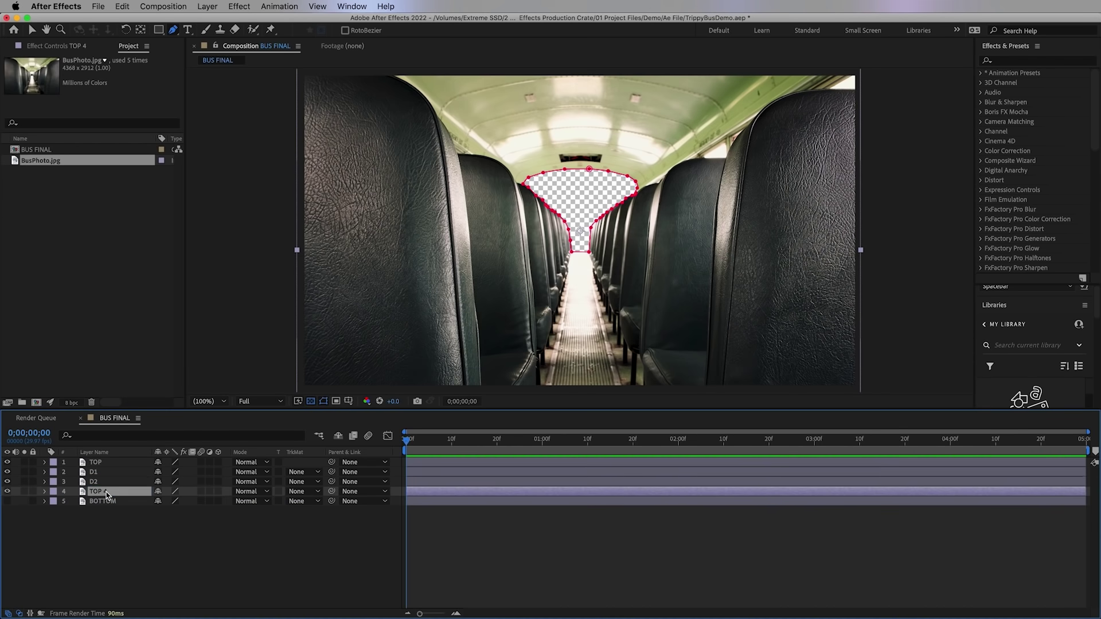
{"action": "key", "text": "Return"}
{"action": "type", "text": "D3"}
{"action": "left_click", "coordinate": [116, 533]}
Step: Add starting Scale keyframes at 0;00;00;00 to the D1, D2, D3 and BOTTOM layers
{"action": "left_click", "coordinate": [101, 472]}
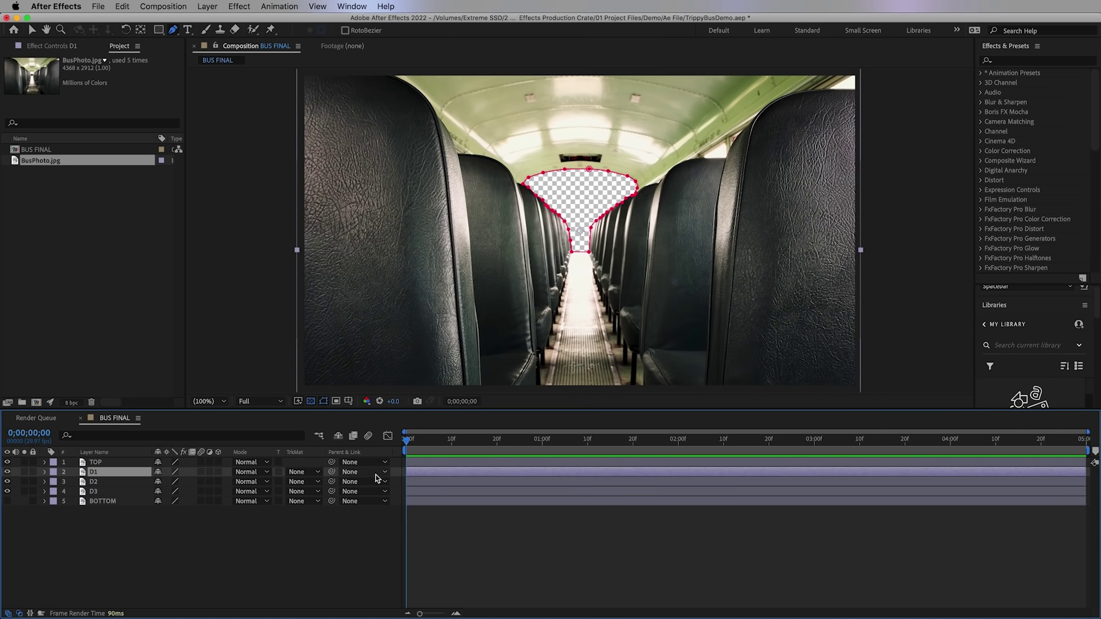
{"action": "left_click", "coordinate": [111, 502], "text": "shift"}
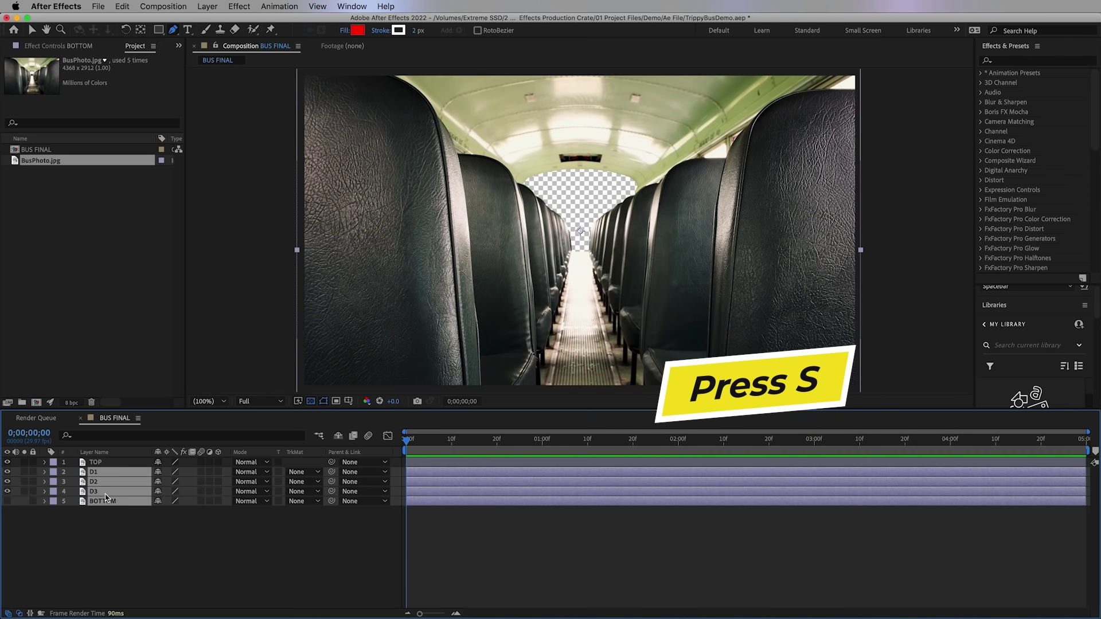
{"action": "key", "text": "s"}
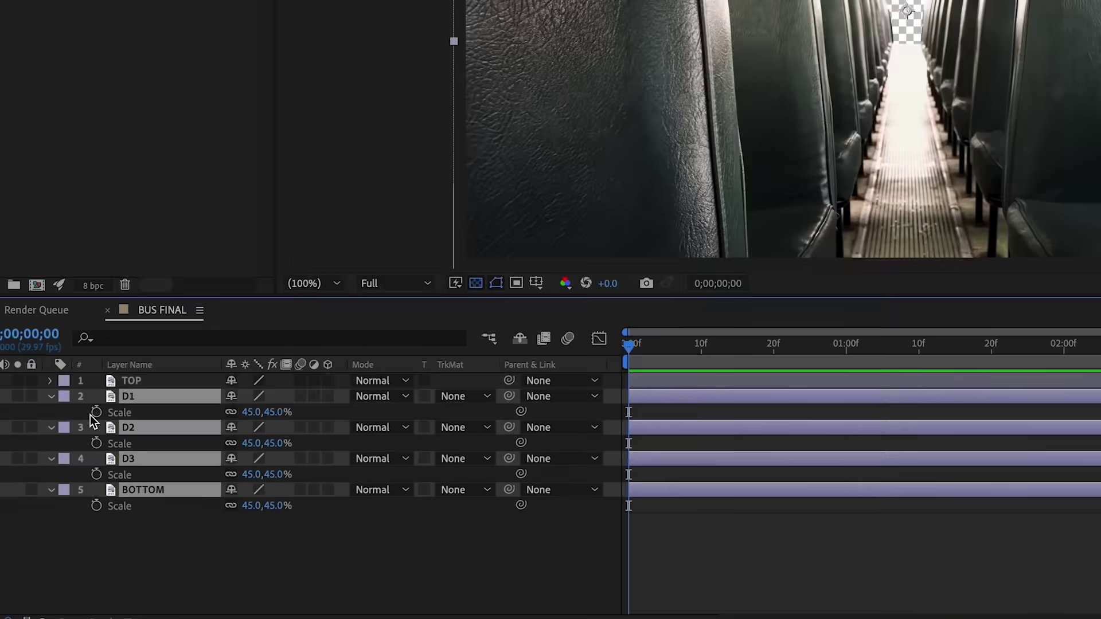
{"action": "left_click", "coordinate": [74, 501]}
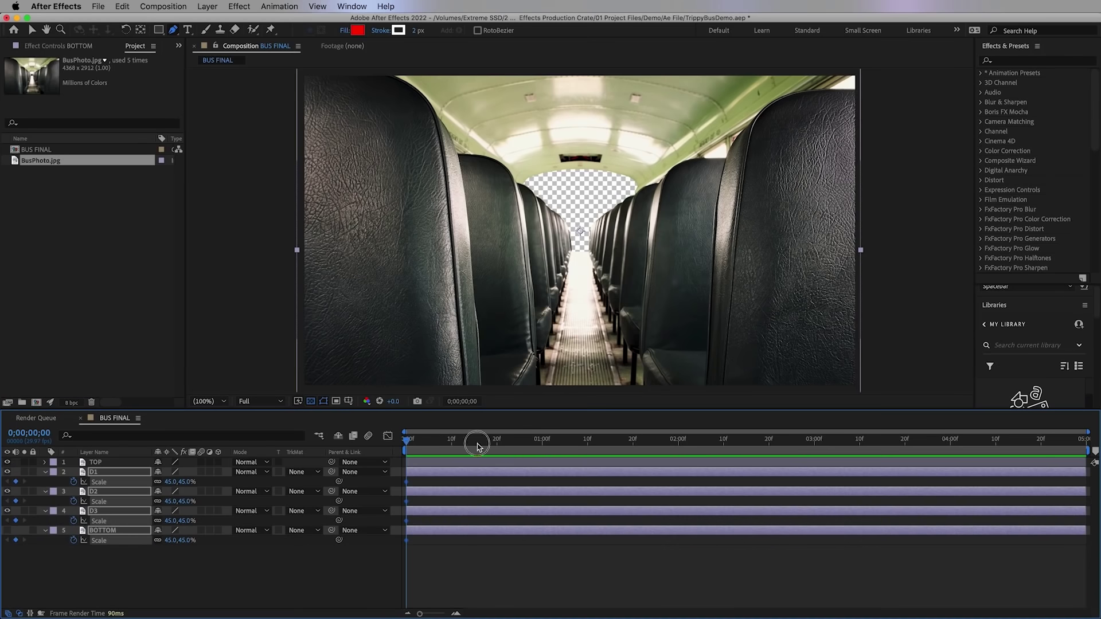
Step: Set the D1 layer's Scale to 25% at 0;00;02;00 and scrub through the animation
{"action": "left_click_drag", "start_coordinate": [482, 442], "coordinate": [681, 455]}
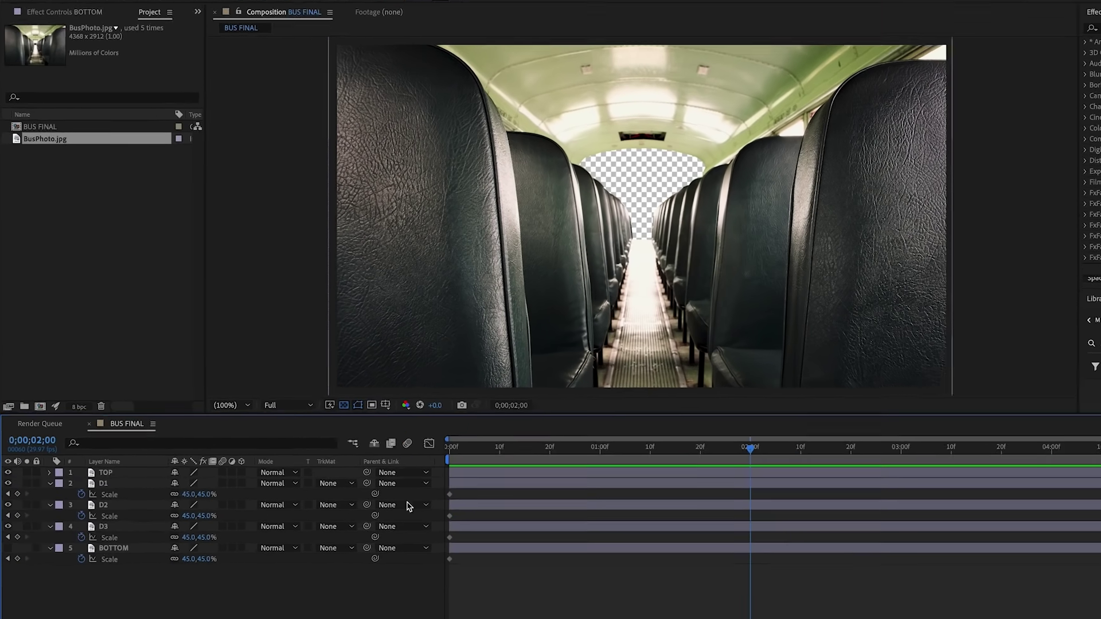
{"action": "left_click", "coordinate": [413, 472]}
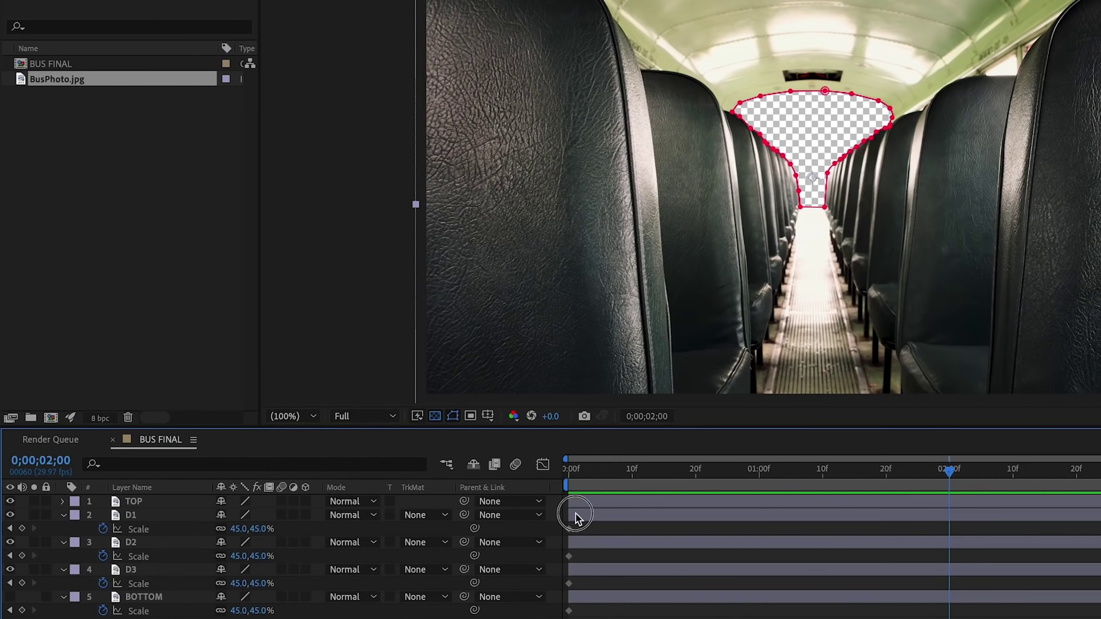
{"action": "left_click", "coordinate": [236, 529]}
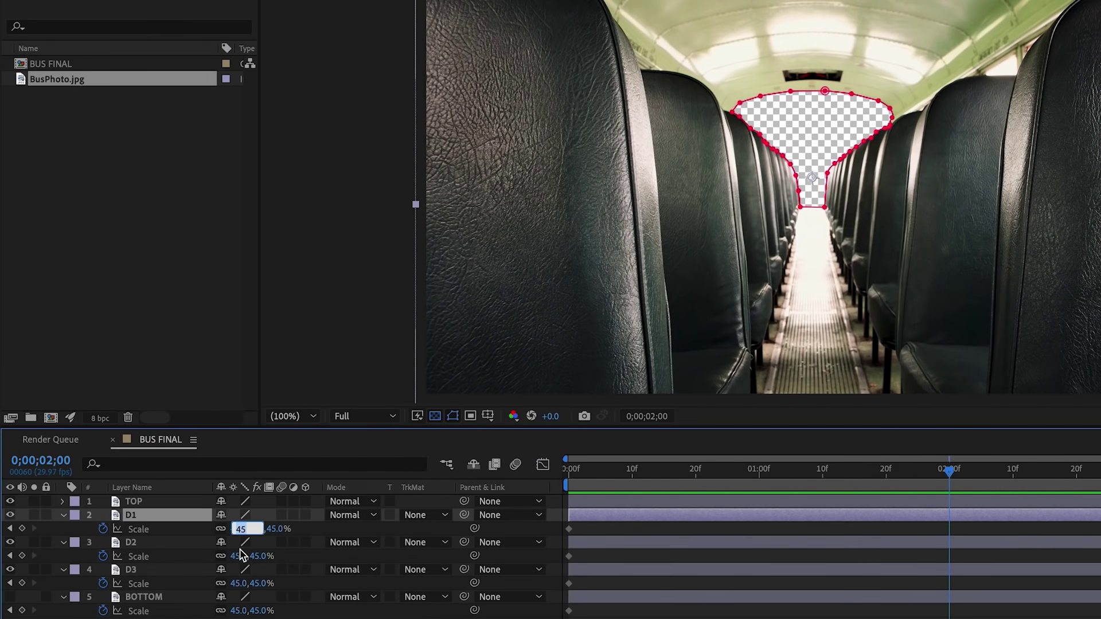
{"action": "type", "text": "25"}
{"action": "key", "text": "Return"}
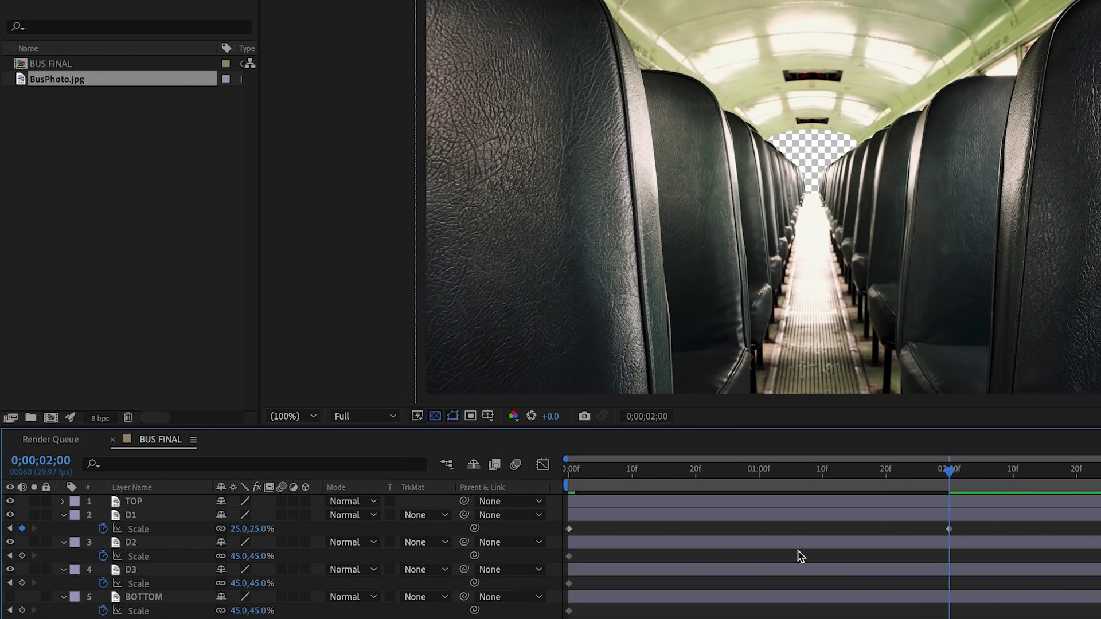
{"action": "left_click_drag", "start_coordinate": [682, 475], "coordinate": [954, 511]}
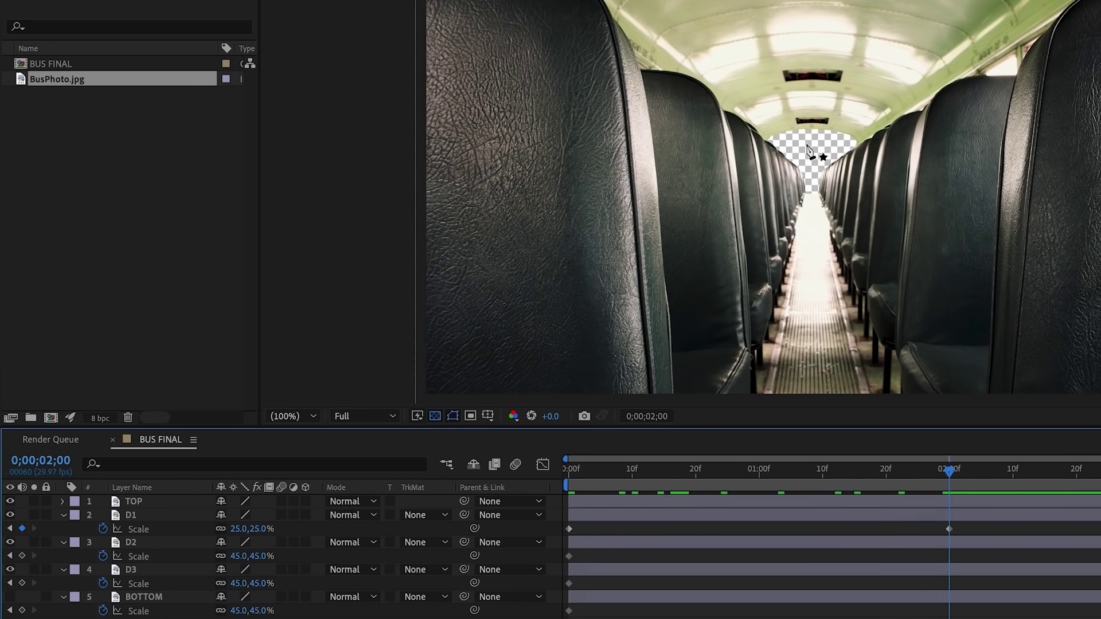
Step: Set the Scale at 0;00;02;00 to 16% on the D2 layer and 10% on the D3 layer
{"action": "left_click", "coordinate": [184, 544]}
{"action": "left_click", "coordinate": [239, 556]}
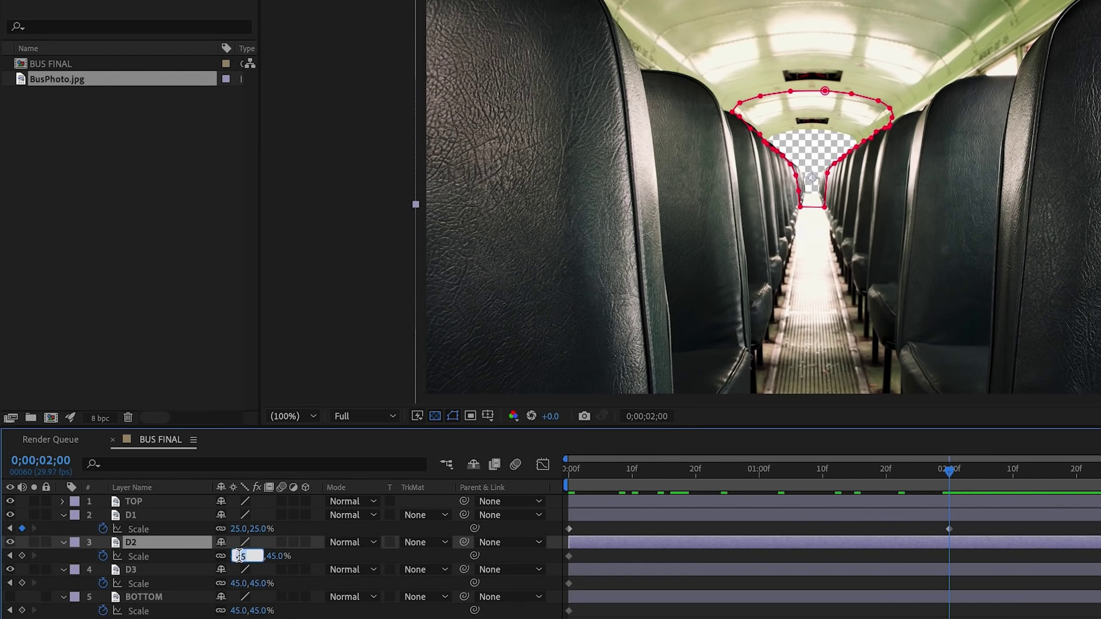
{"action": "key", "text": "Return"}
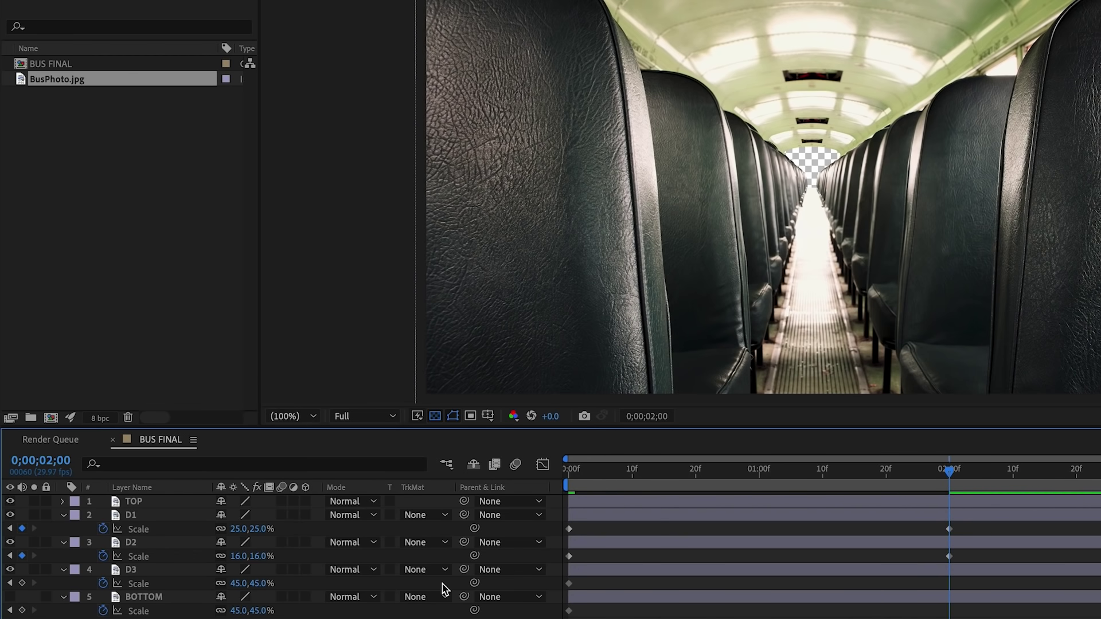
{"action": "left_click", "coordinate": [242, 584]}
{"action": "type", "text": "10"}
{"action": "key", "text": "Return"}
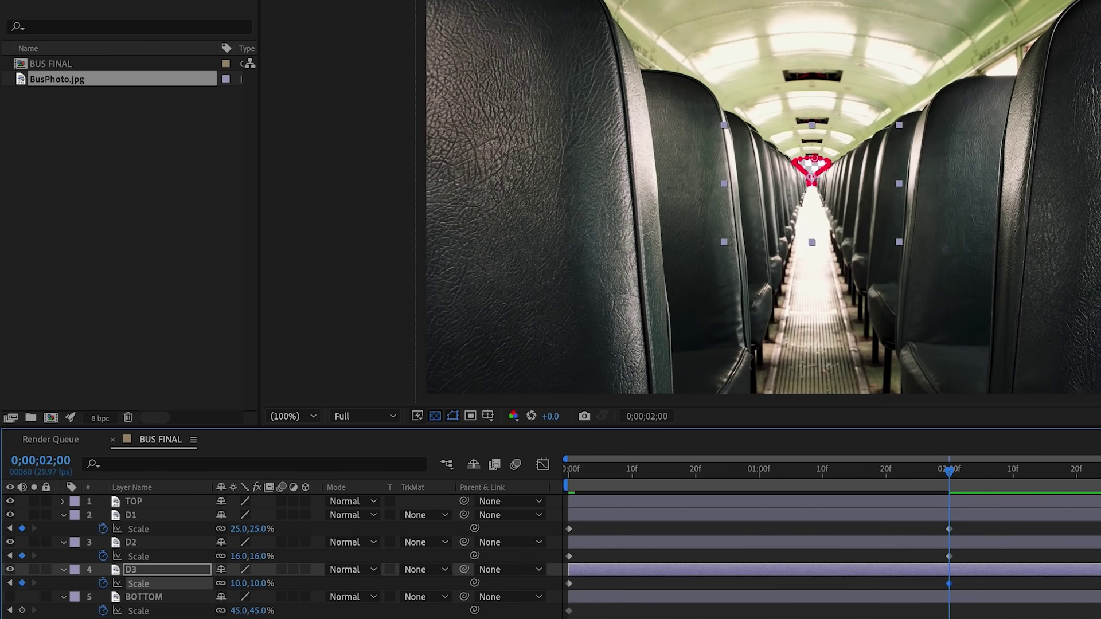
Step: Make the BOTTOM layer visible and set its Scale to 5% at 0;00;02;00
{"action": "left_click", "coordinate": [85, 616]}
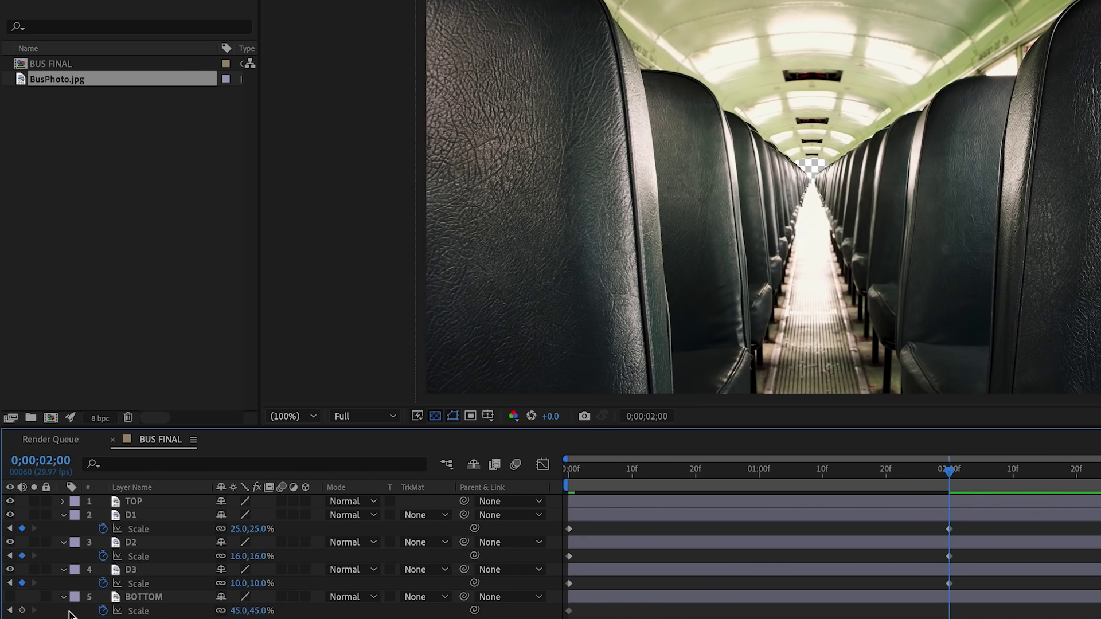
{"action": "left_click", "coordinate": [10, 597]}
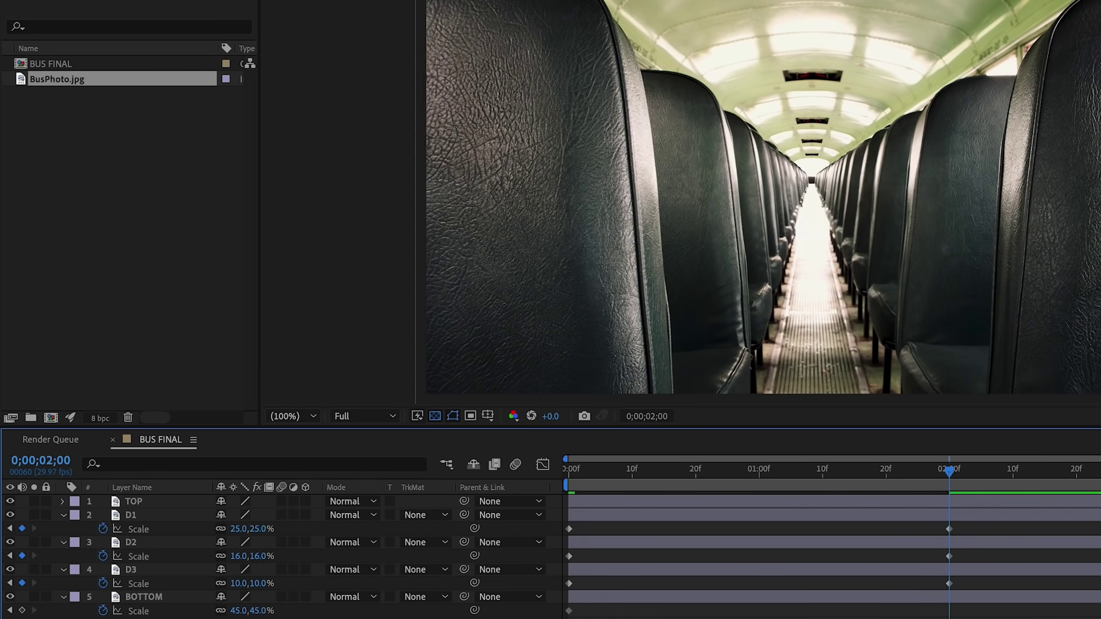
{"action": "left_click", "coordinate": [239, 610]}
{"action": "key", "text": "Return"}
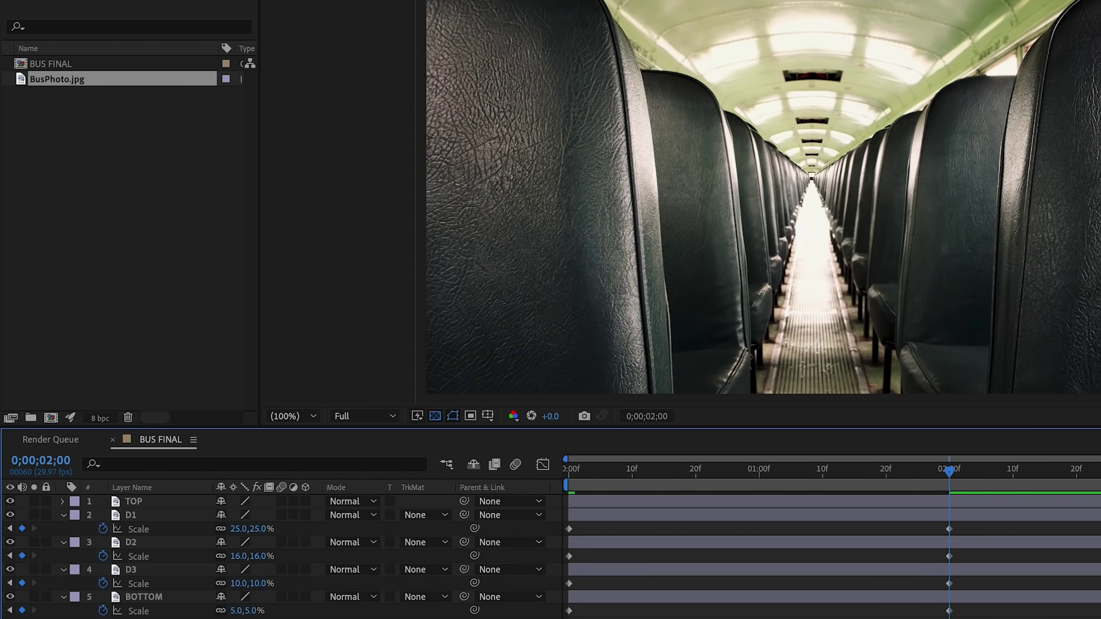
{"action": "key", "text": "space"}
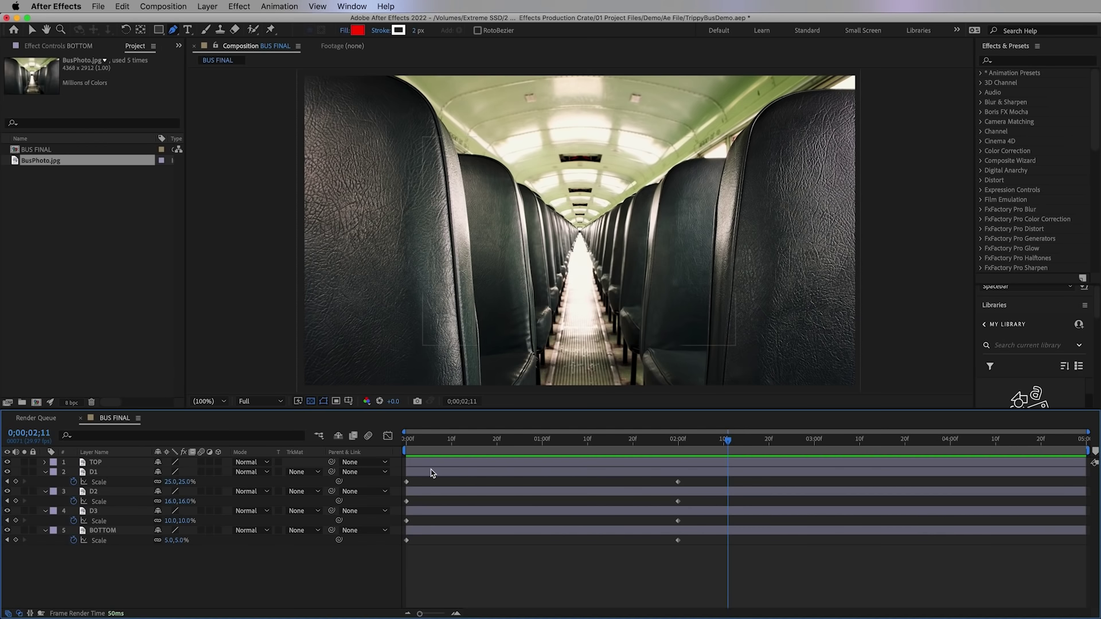
Step: Reveal Position alongside Scale on D1, D2, D3 and BOTTOM, and add Position keyframes at 0;00;00;00
{"action": "left_click", "coordinate": [432, 473]}
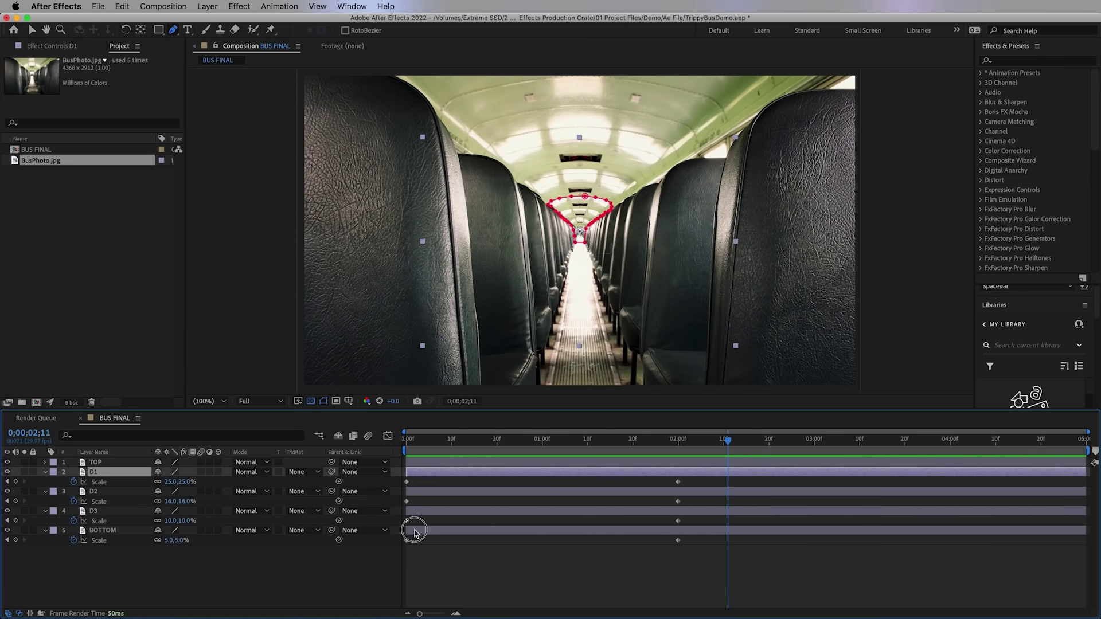
{"action": "left_click", "coordinate": [415, 531], "text": "shift"}
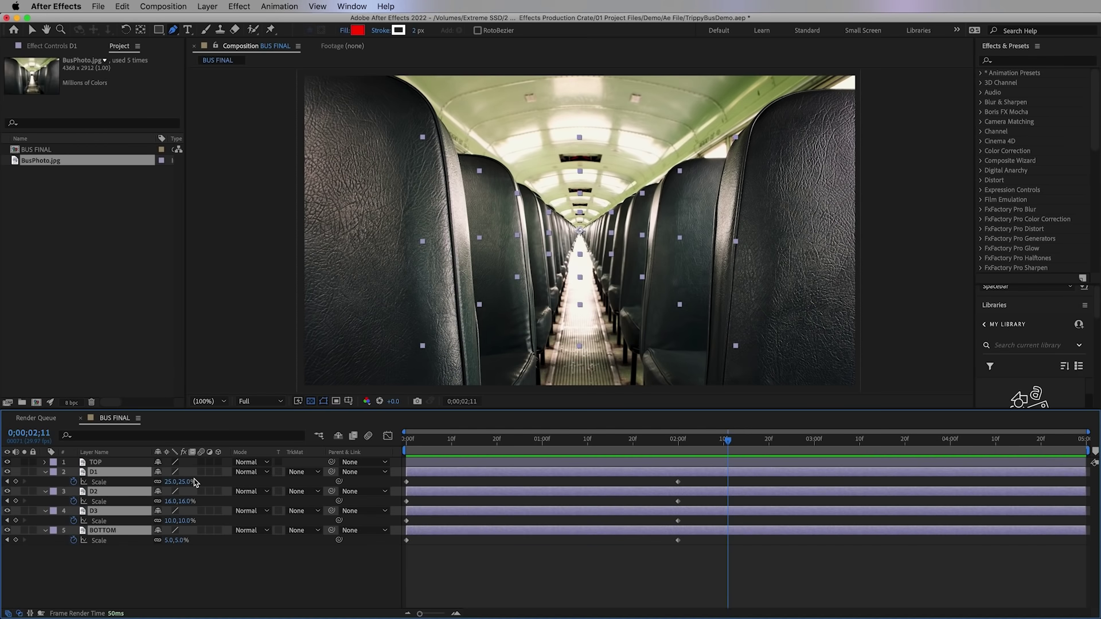
{"action": "key", "text": "shift+p"}
{"action": "left_click", "coordinate": [419, 441]}
{"action": "left_click_drag", "start_coordinate": [420, 442], "coordinate": [370, 439]}
{"action": "left_click", "coordinate": [73, 482]}
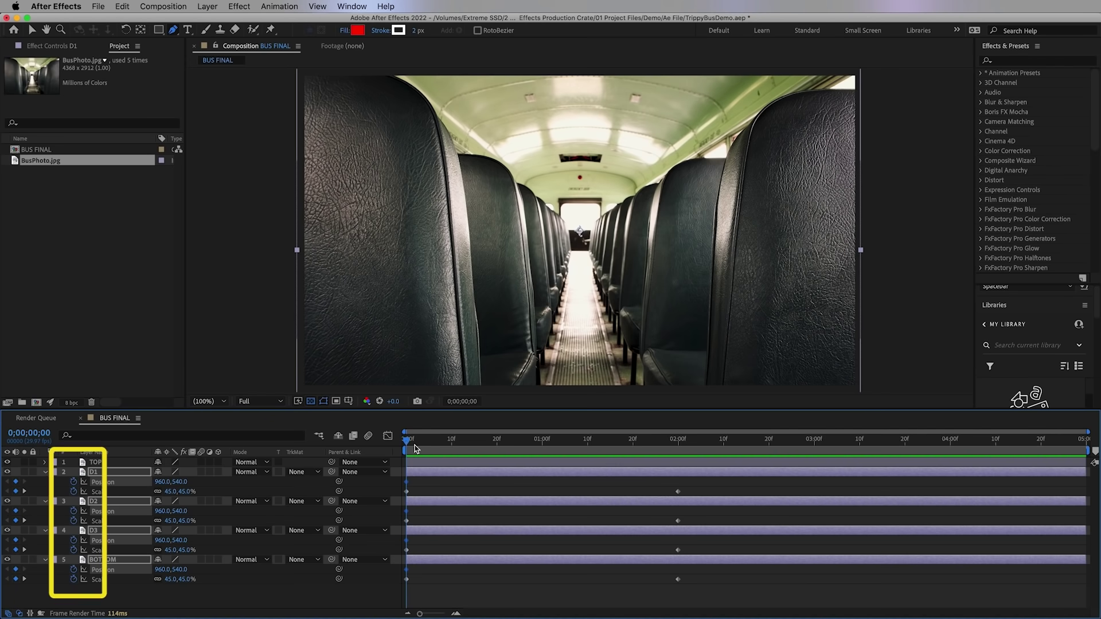
Step: At 0;00;02;00, set the Y position of D1 to 549, D2 to 550, D3 to 551 and BOTTOM to 552, and preview the animation
{"action": "left_click_drag", "start_coordinate": [409, 445], "coordinate": [678, 472]}
{"action": "left_click", "coordinate": [238, 596]}
{"action": "left_click_drag", "start_coordinate": [175, 481], "coordinate": [186, 513]}
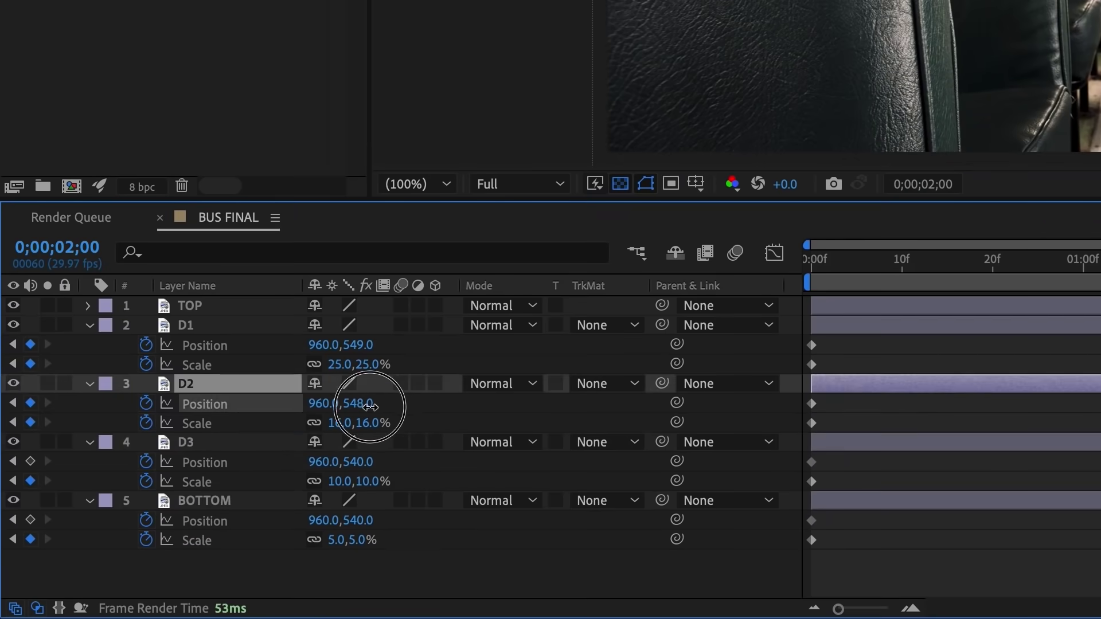
{"action": "left_click_drag", "start_coordinate": [370, 406], "coordinate": [368, 414]}
{"action": "left_click_drag", "start_coordinate": [370, 463], "coordinate": [367, 462]}
{"action": "left_click_drag", "start_coordinate": [356, 521], "coordinate": [344, 523]}
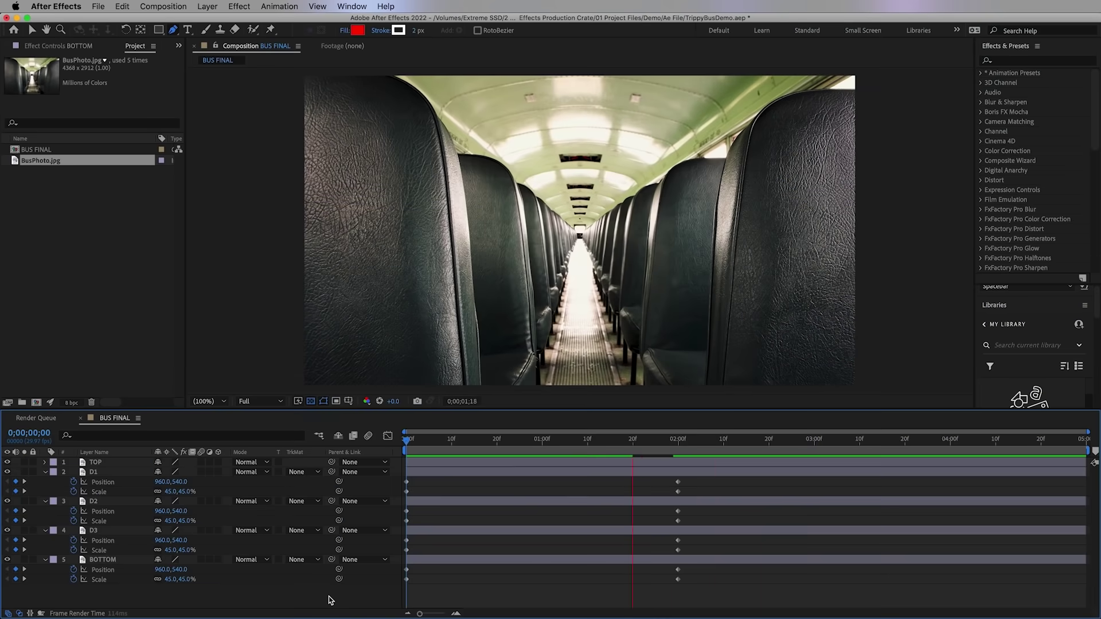
{"action": "key", "text": "space"}
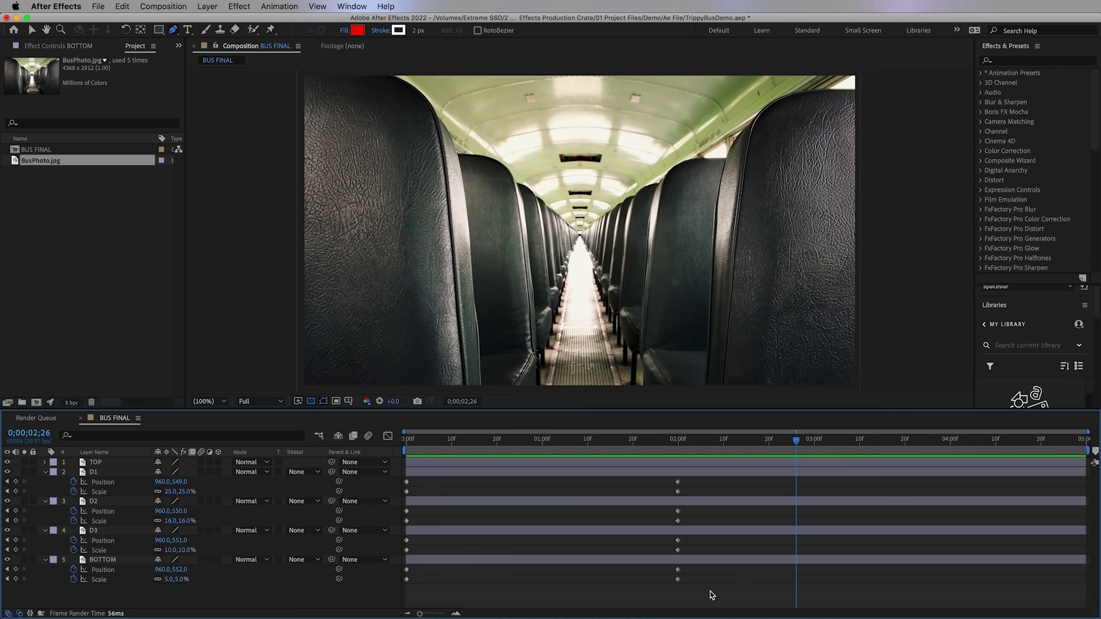
Step: Apply Easy Ease to all Position and Scale keyframes on D1, D2, D3 and BOTTOM
{"action": "left_click_drag", "start_coordinate": [713, 599], "coordinate": [405, 478]}
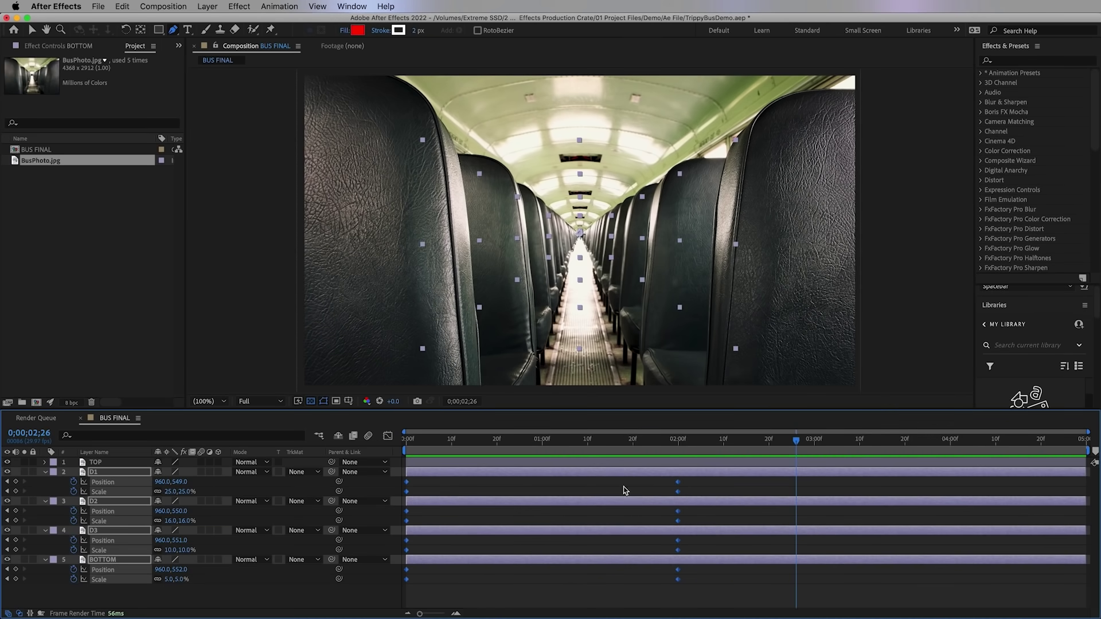
{"action": "right_click", "coordinate": [681, 485]}
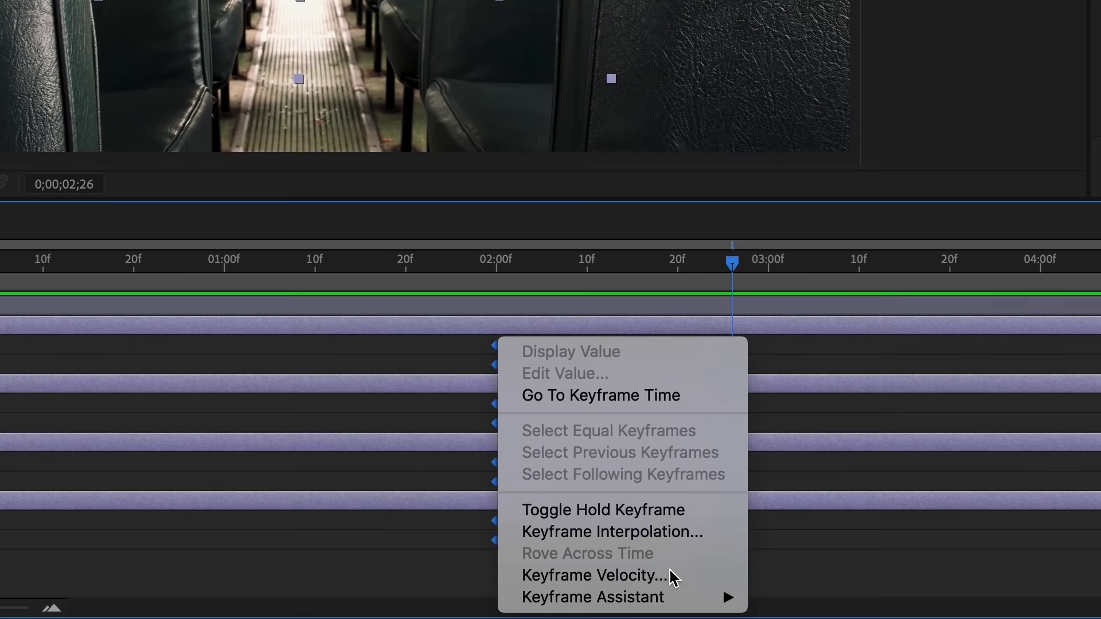
{"action": "mouse_move", "coordinate": [774, 613]}
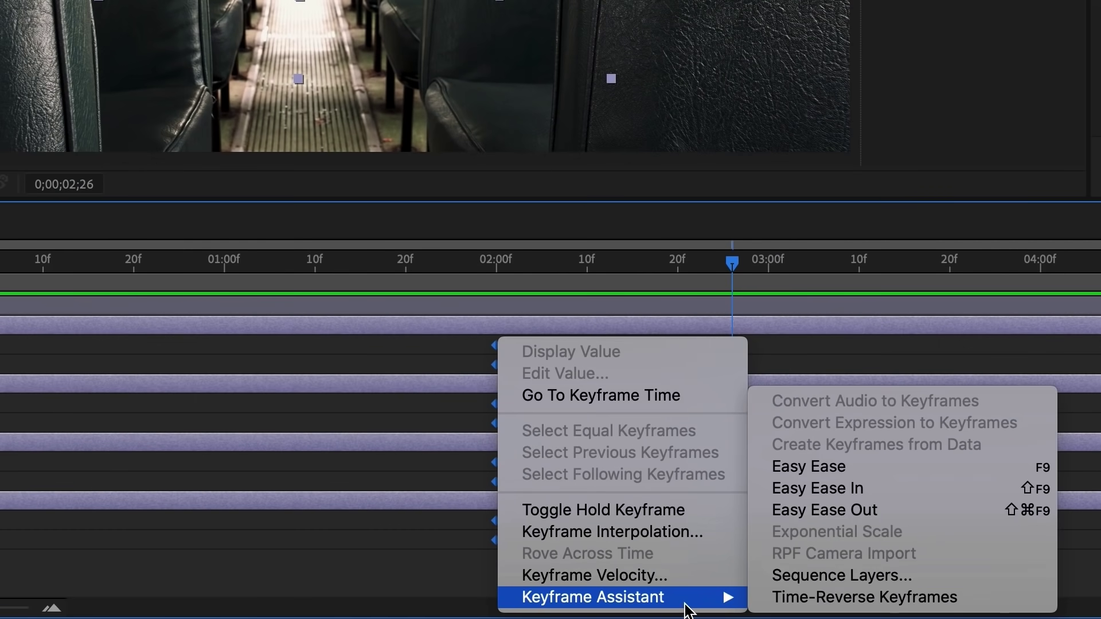
{"action": "left_click", "coordinate": [817, 469]}
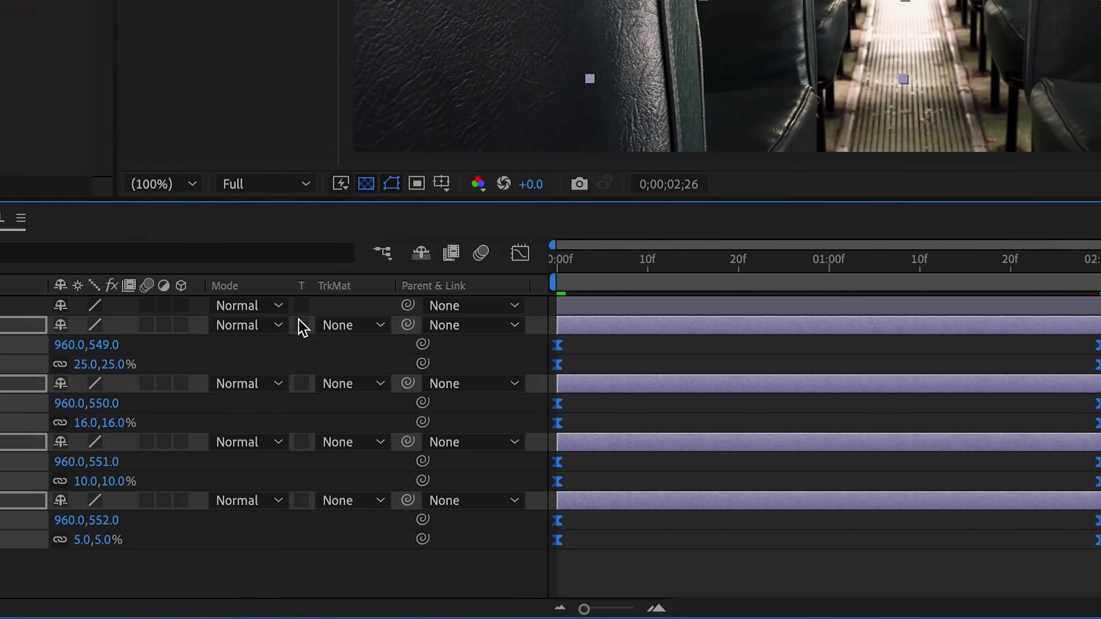
Step: Enable motion blur on D1, D2, D3 and BOTTOM, and add Position and Scale keyframes to them at 0;00;02;10
{"action": "left_click", "coordinate": [159, 325]}
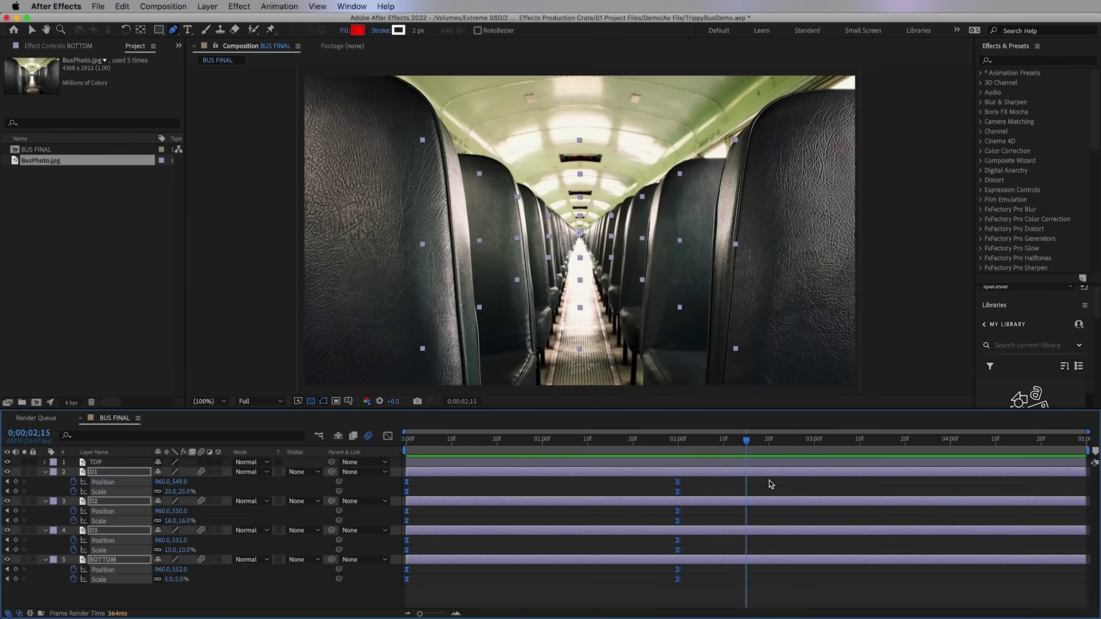
{"action": "left_click_drag", "start_coordinate": [681, 440], "coordinate": [724, 450]}
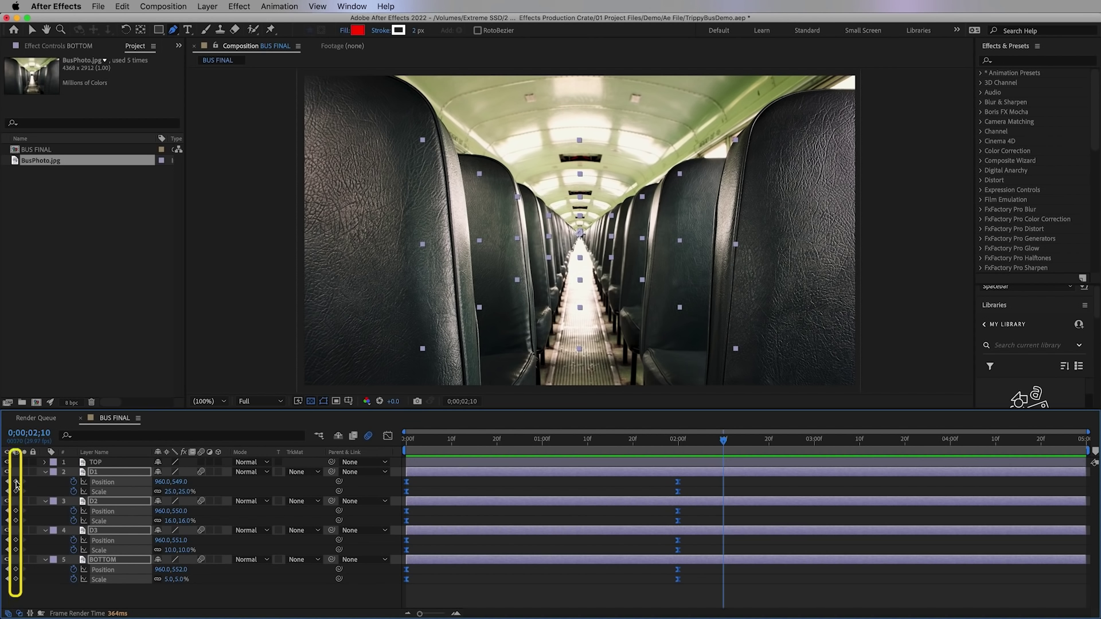
{"action": "left_click", "coordinate": [16, 483]}
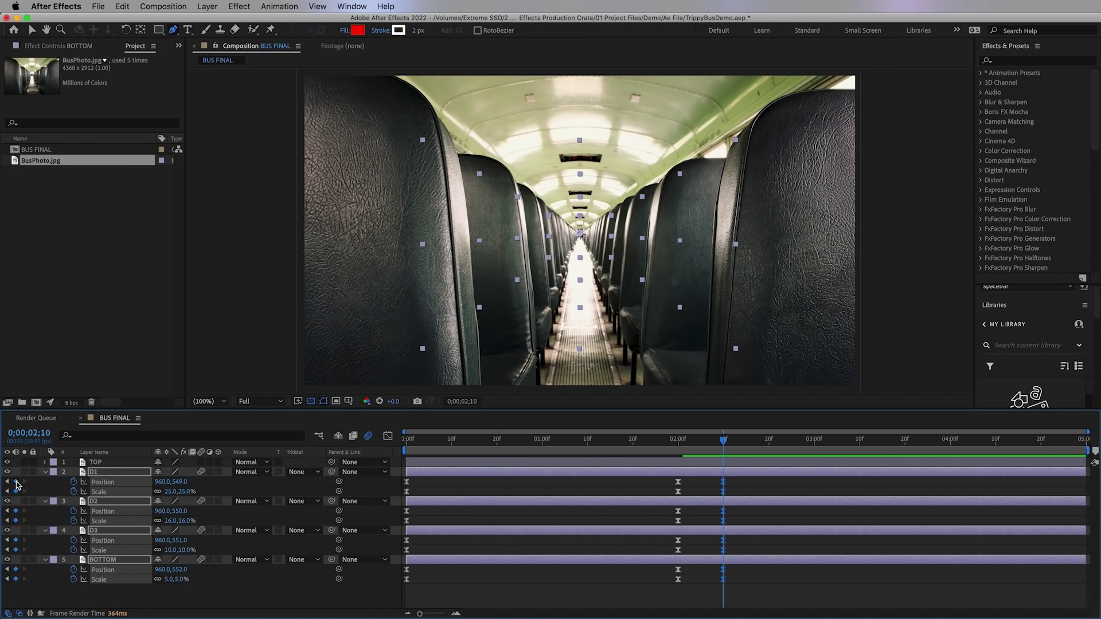
Step: Copy the starting Position and Scale keyframes of D1 and D2 to 0;00;04;10 on their own layers
{"action": "left_click_drag", "start_coordinate": [725, 442], "coordinate": [996, 442]}
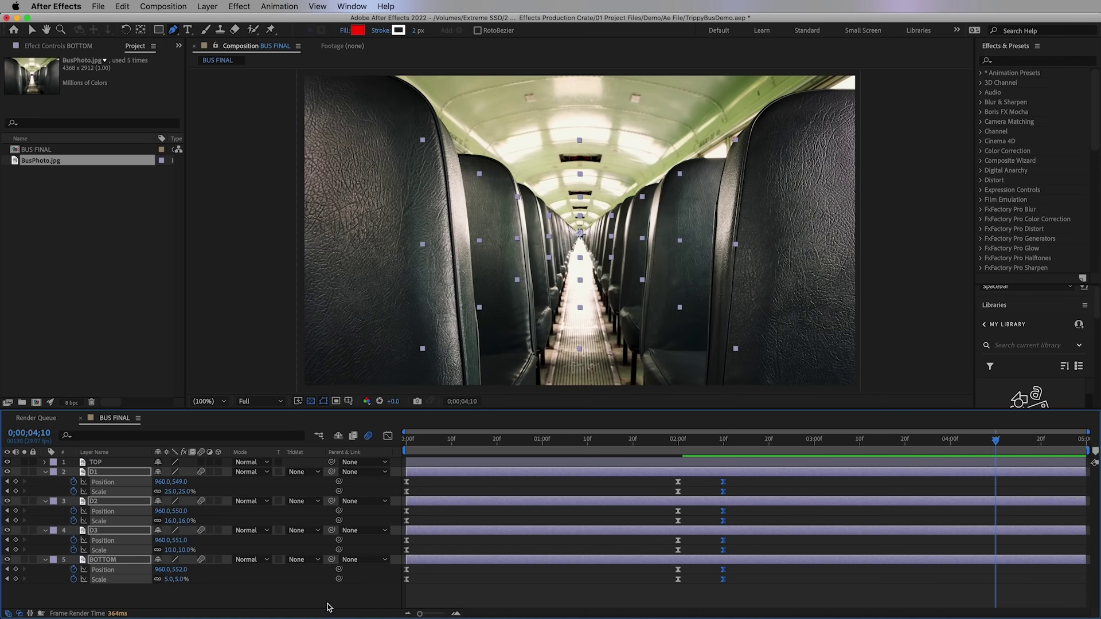
{"action": "left_click", "coordinate": [299, 600]}
{"action": "left_click_drag", "start_coordinate": [414, 497], "coordinate": [404, 479]}
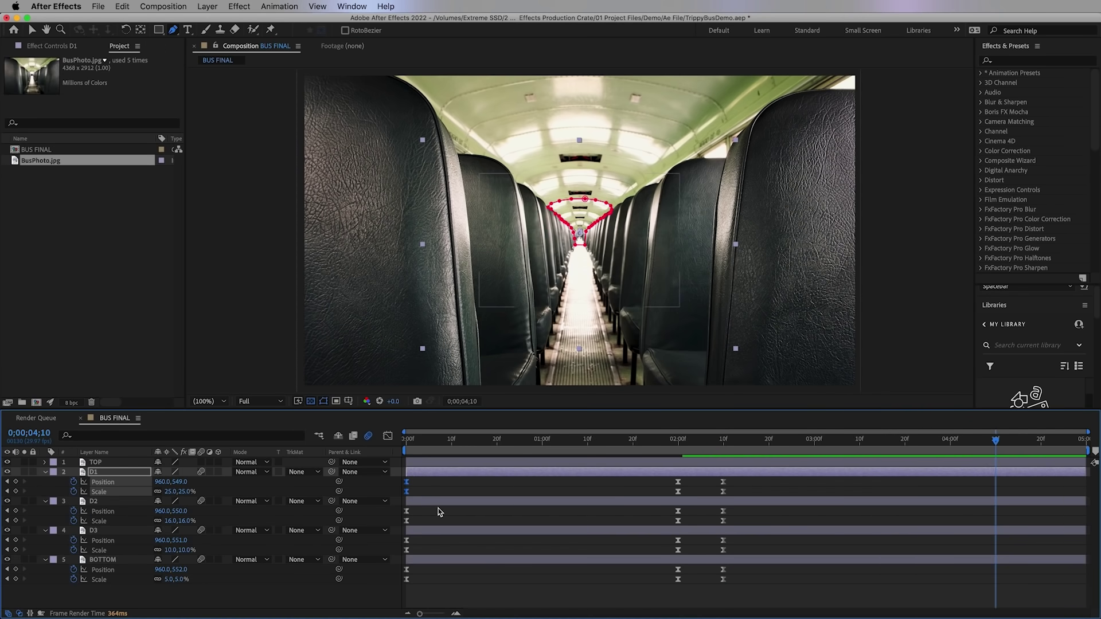
{"action": "left_click", "coordinate": [996, 476]}
{"action": "key", "text": "cmd+v"}
{"action": "left_click_drag", "start_coordinate": [419, 526], "coordinate": [404, 507]}
{"action": "left_click", "coordinate": [1007, 504]}
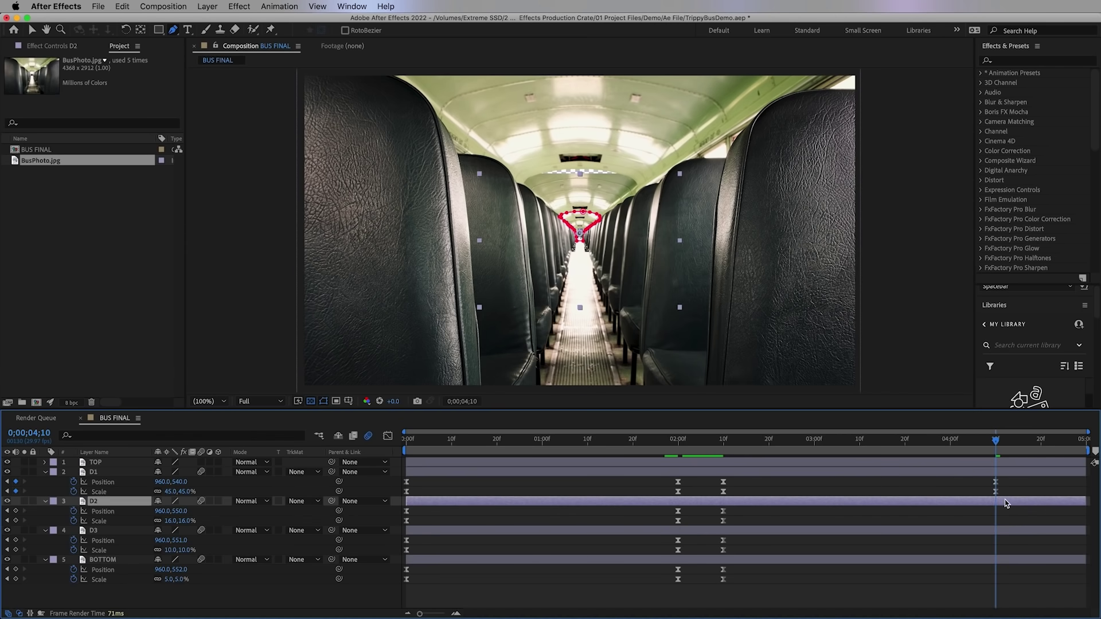
{"action": "key", "text": "cmd+v"}
Step: Copy the starting Position and Scale keyframes of D3 and BOTTOM to 0;00;04;10 on their own layers, and preview from the start
{"action": "left_click_drag", "start_coordinate": [417, 554], "coordinate": [405, 542]}
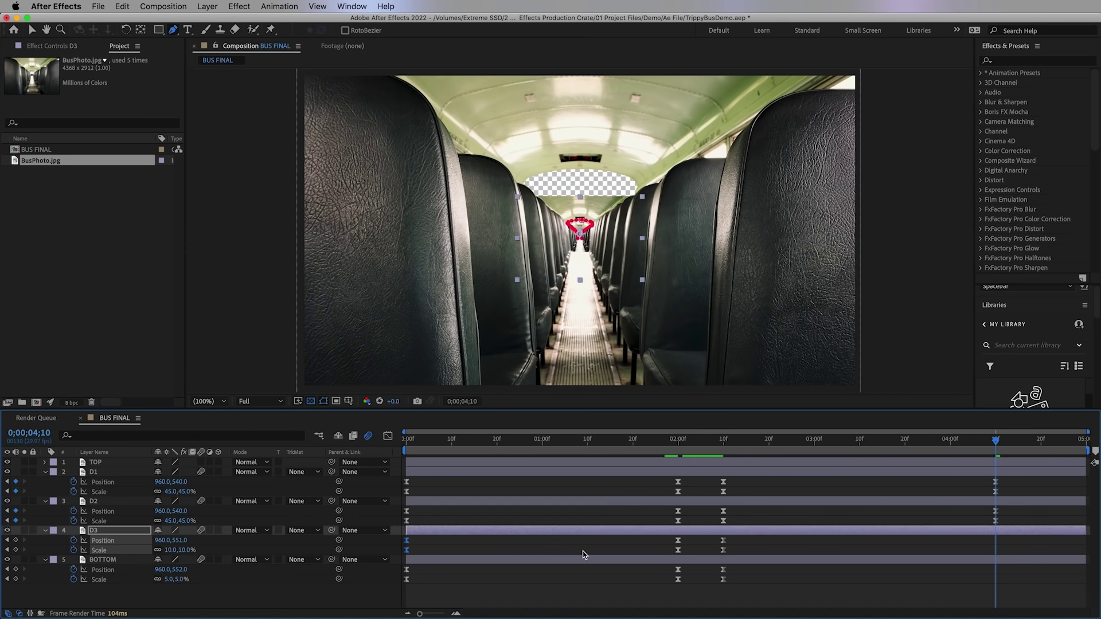
{"action": "left_click", "coordinate": [998, 535]}
{"action": "key", "text": "cmd+v"}
{"action": "left_click_drag", "start_coordinate": [419, 584], "coordinate": [405, 566]}
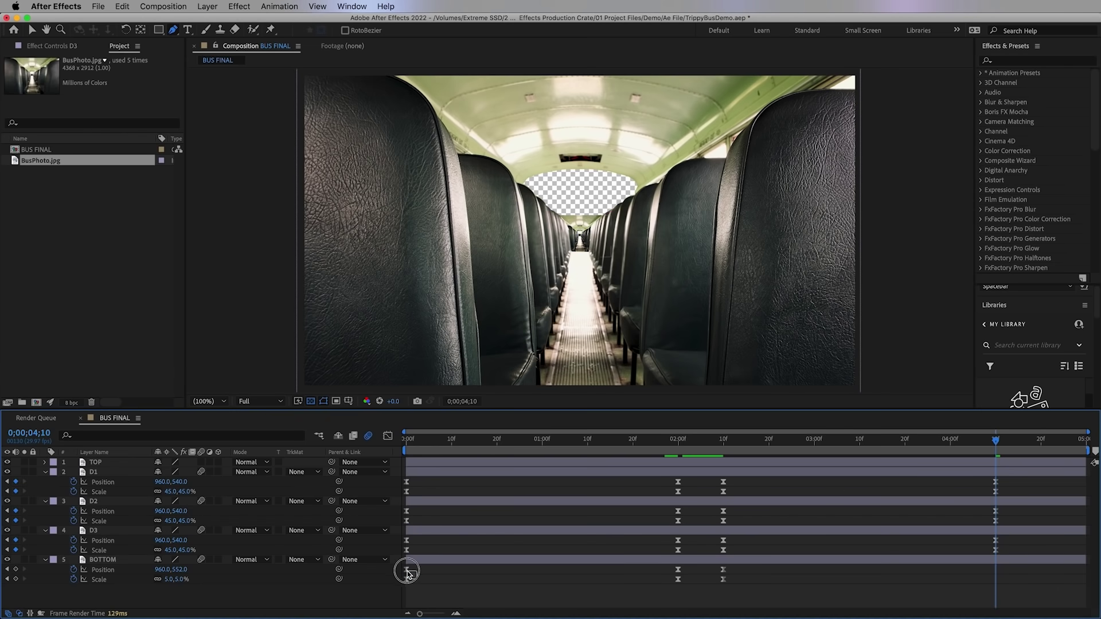
{"action": "left_click", "coordinate": [997, 563]}
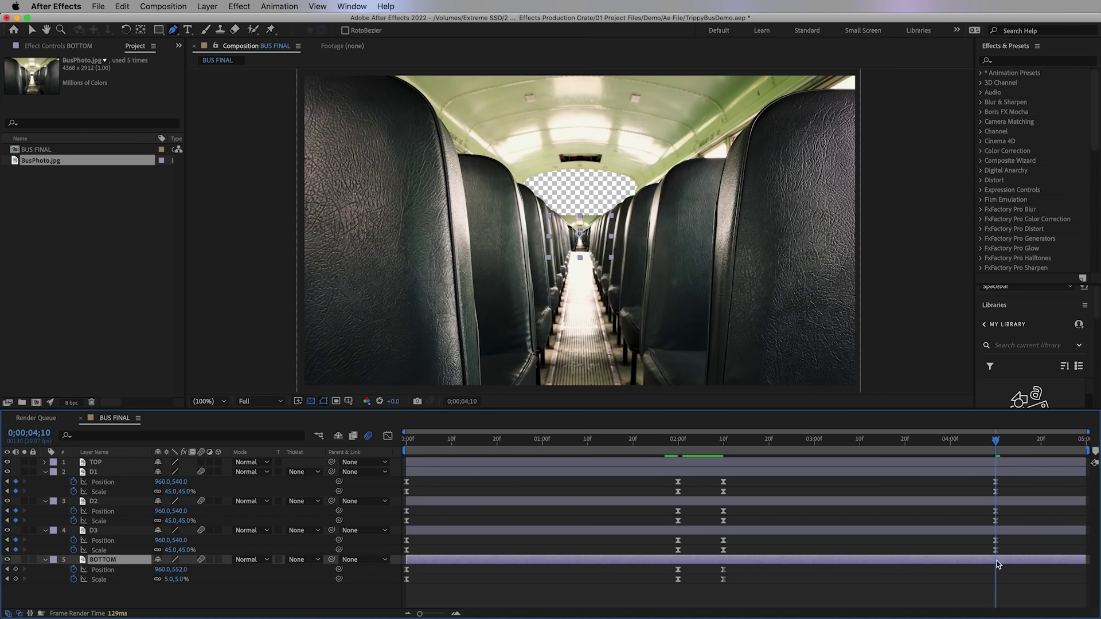
{"action": "key", "text": "cmd+v"}
{"action": "key", "text": "Home"}
{"action": "key", "text": "space"}
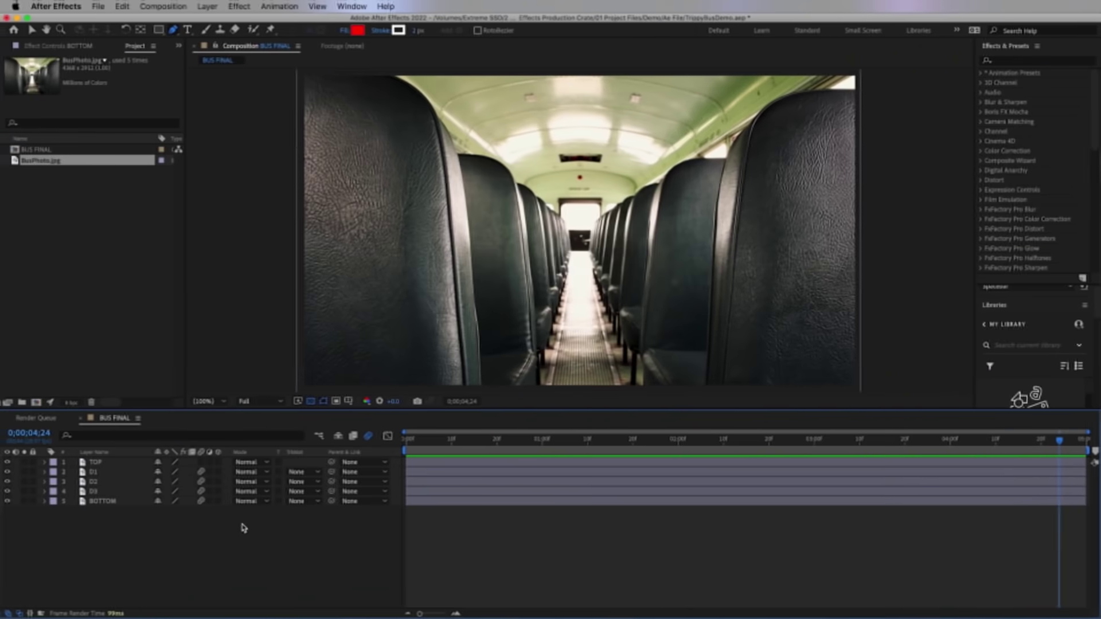
Step: Add an adjustment layer above the bus layers and apply the Lumetri Color effect to it
{"action": "right_click", "coordinate": [247, 515]}
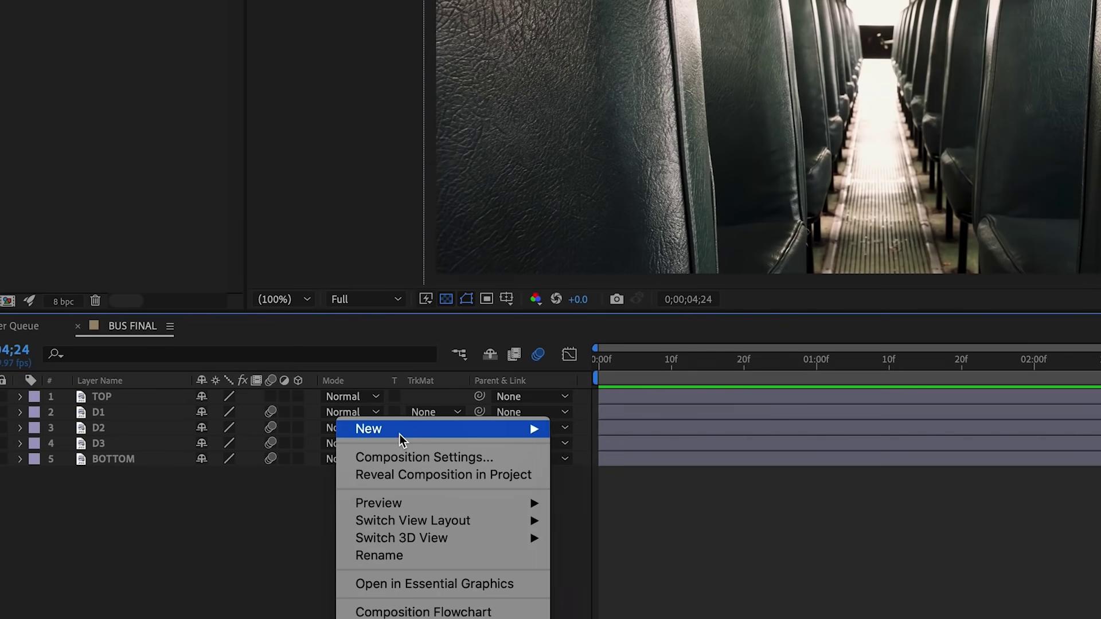
{"action": "left_click", "coordinate": [621, 561]}
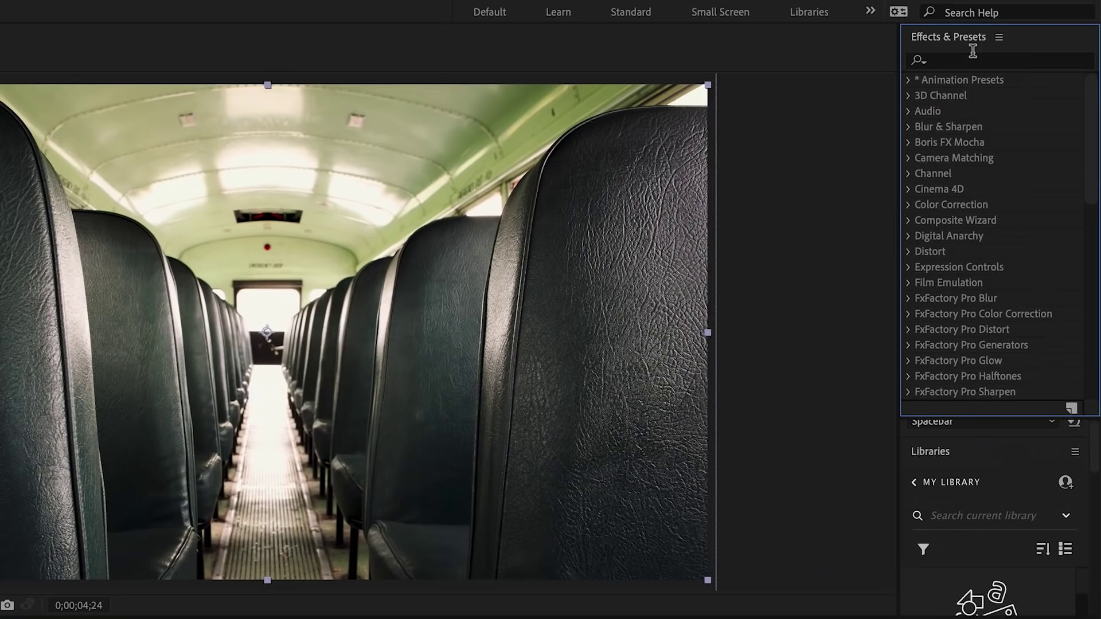
{"action": "left_click", "coordinate": [976, 61]}
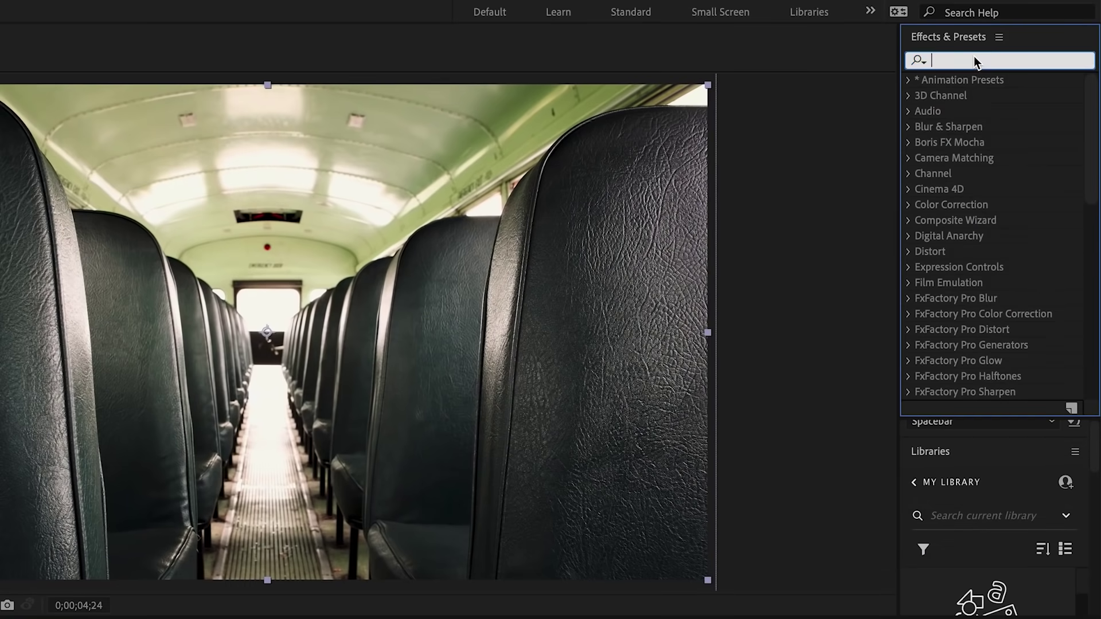
{"action": "type", "text": "lume"}
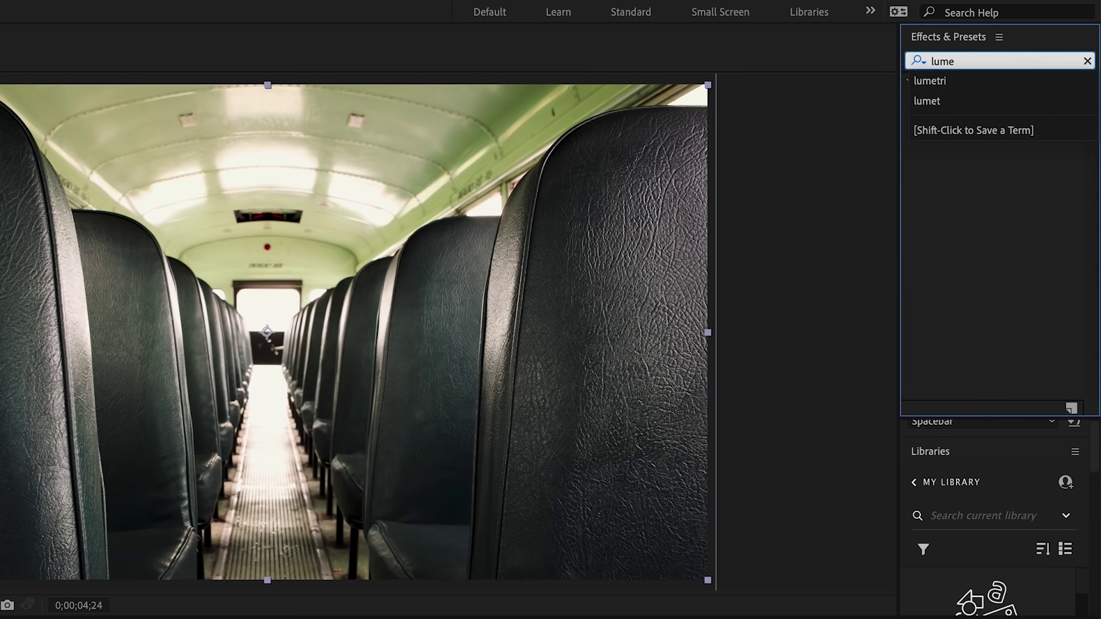
{"action": "left_click", "coordinate": [971, 80]}
{"action": "left_click", "coordinate": [964, 99]}
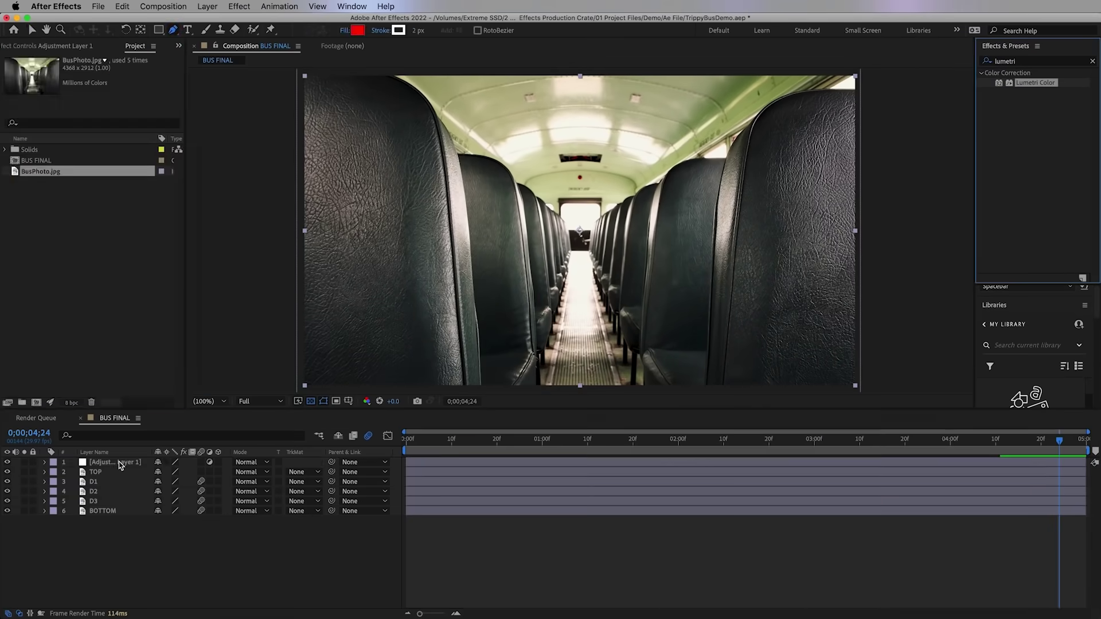
{"action": "left_click_drag", "start_coordinate": [996, 95], "coordinate": [121, 466]}
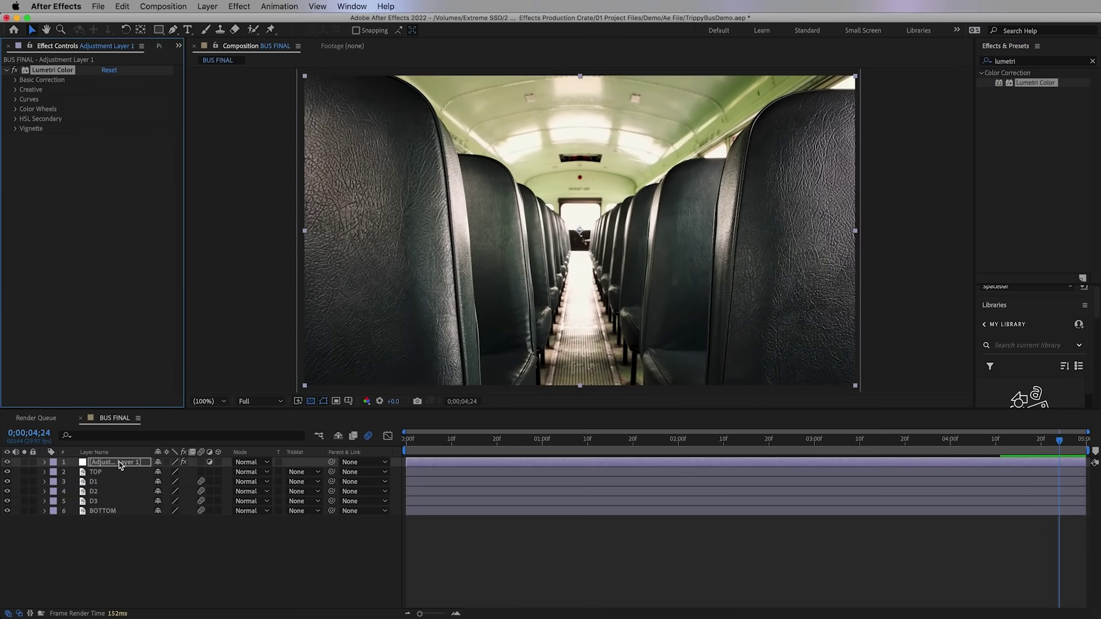
Step: Set the Lumetri Color creative look to SL MATRIX BLUE and darken the frame's edges with its vignette
{"action": "left_click", "coordinate": [16, 90]}
{"action": "left_click", "coordinate": [122, 112]}
{"action": "scroll", "coordinate": [183, 324], "scroll_direction": "down", "scroll_amount": 10}
{"action": "scroll", "coordinate": [184, 325], "scroll_direction": "down", "scroll_amount": 12}
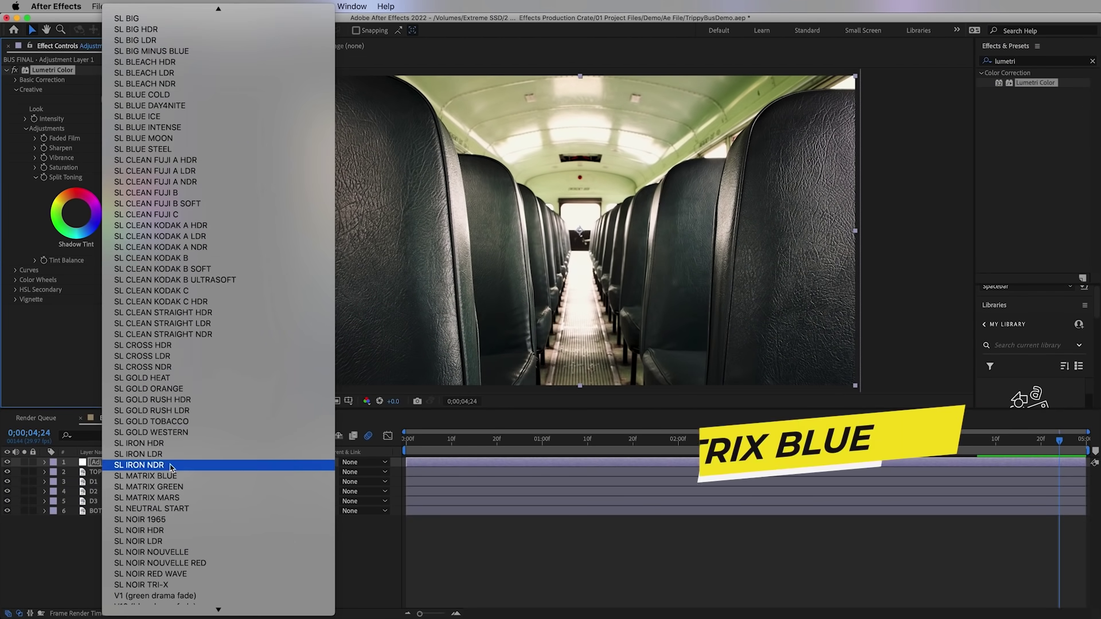
{"action": "left_click", "coordinate": [168, 476]}
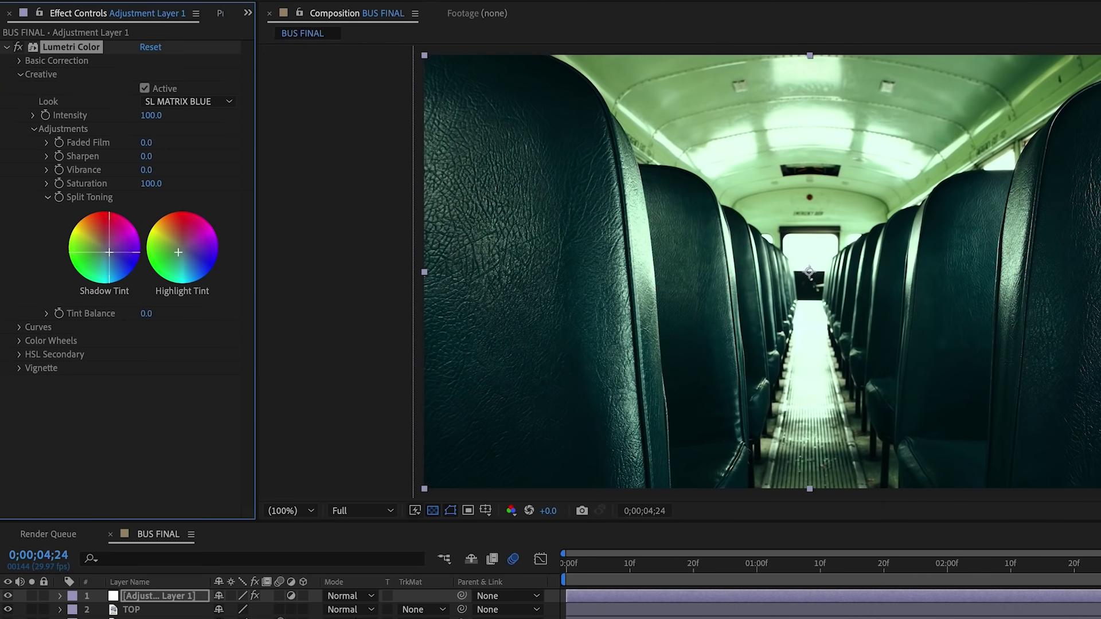
{"action": "left_click", "coordinate": [20, 368]}
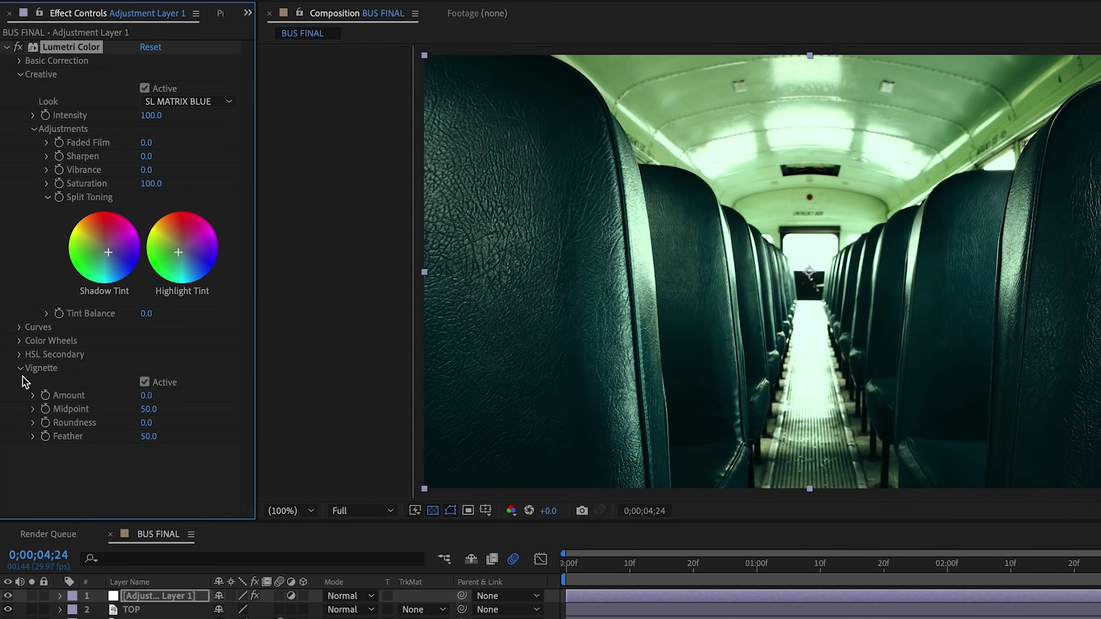
{"action": "left_click_drag", "start_coordinate": [147, 396], "coordinate": [161, 436]}
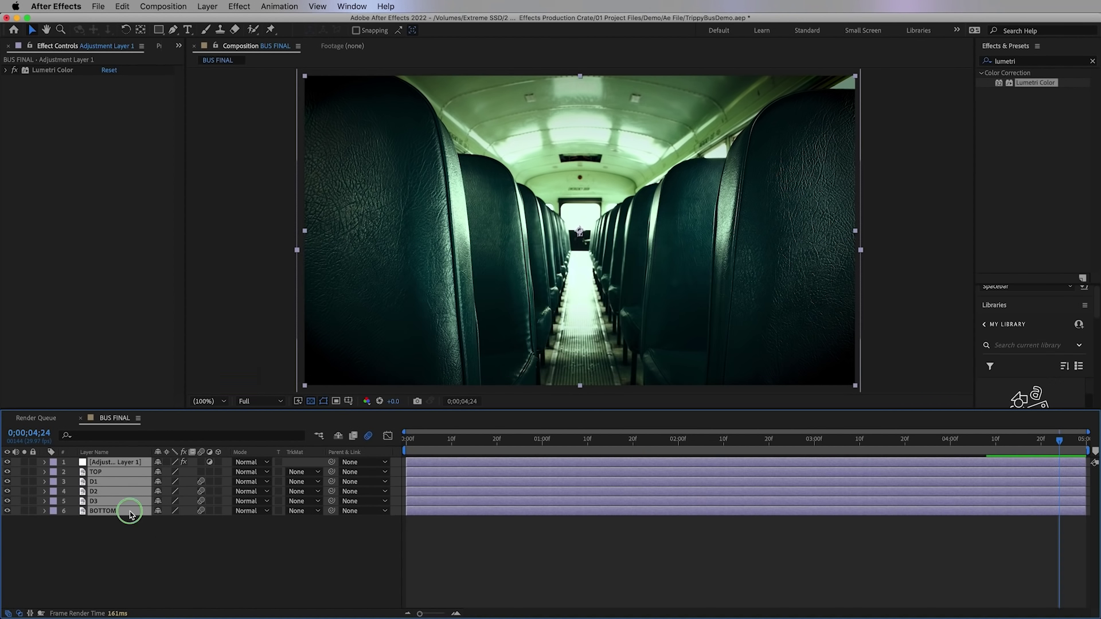
Step: Pre-compose the adjustment layer and all bus layers into a new composition named BUS FX
{"action": "right_click", "coordinate": [130, 514]}
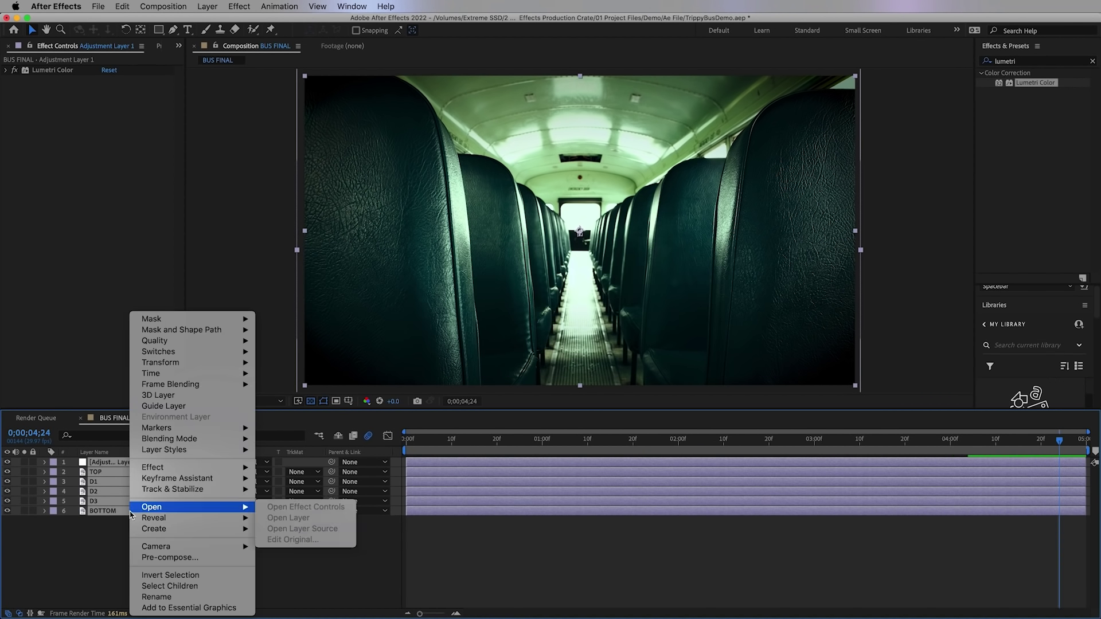
{"action": "left_click", "coordinate": [283, 566]}
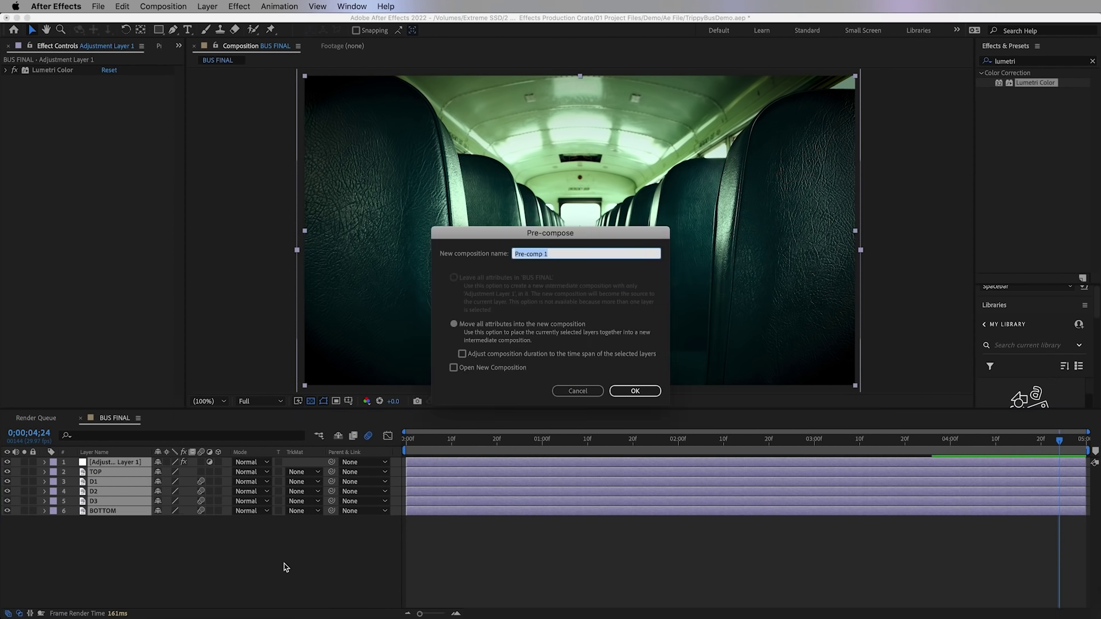
{"action": "type", "text": "BUS FX"}
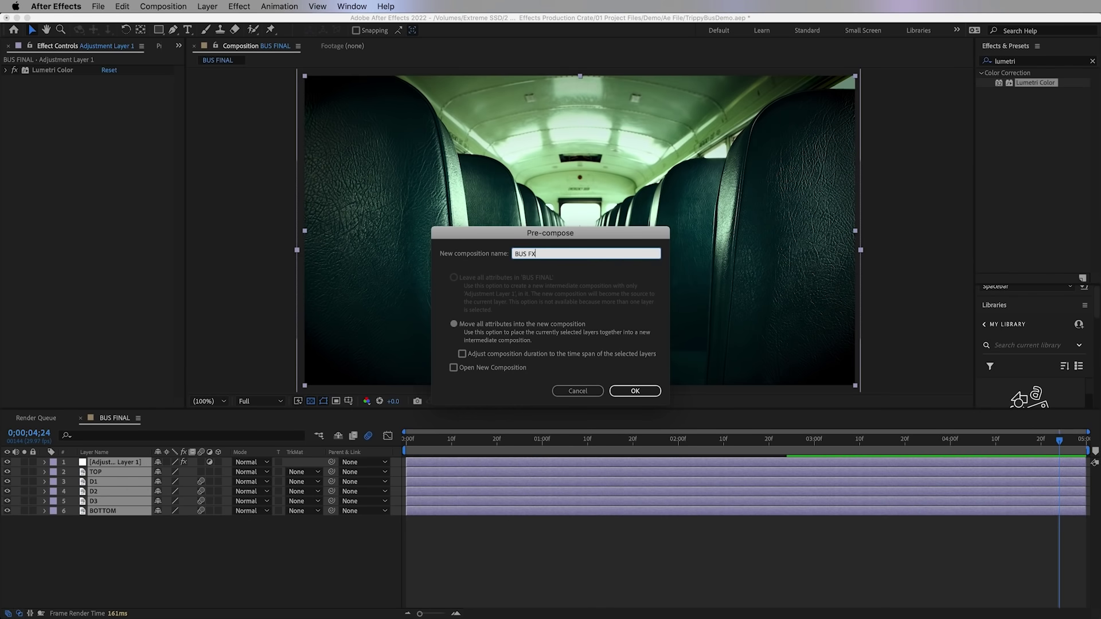
{"action": "key", "text": "Return"}
Step: Find the CC Scale Wipe effect and apply it to the BUS FX layer
{"action": "left_click", "coordinate": [1001, 61]}
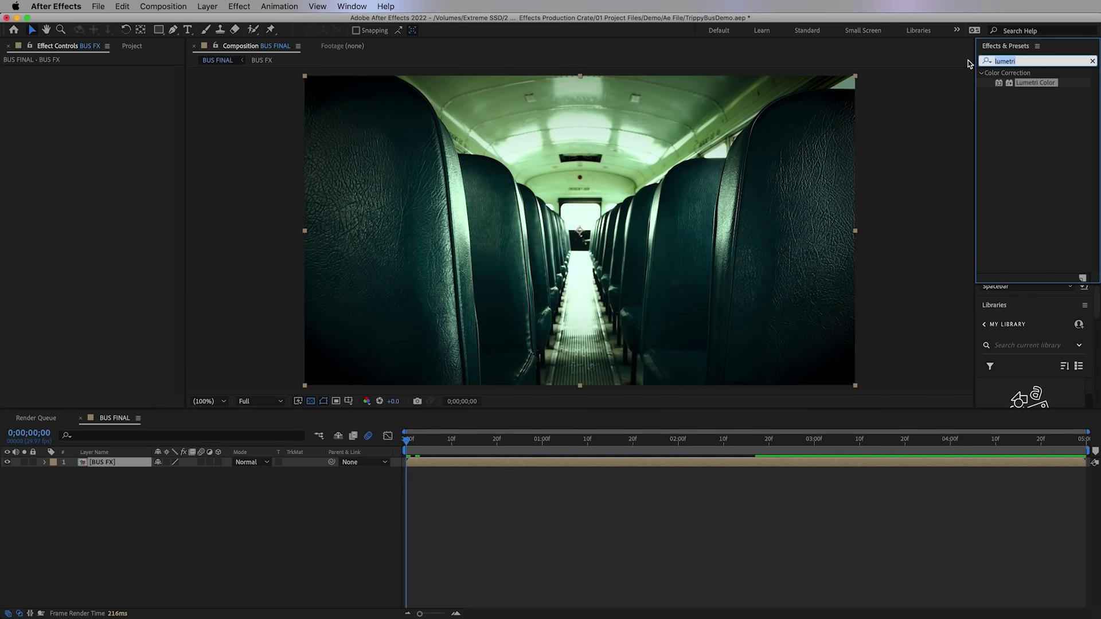
{"action": "type", "text": "CC scale"}
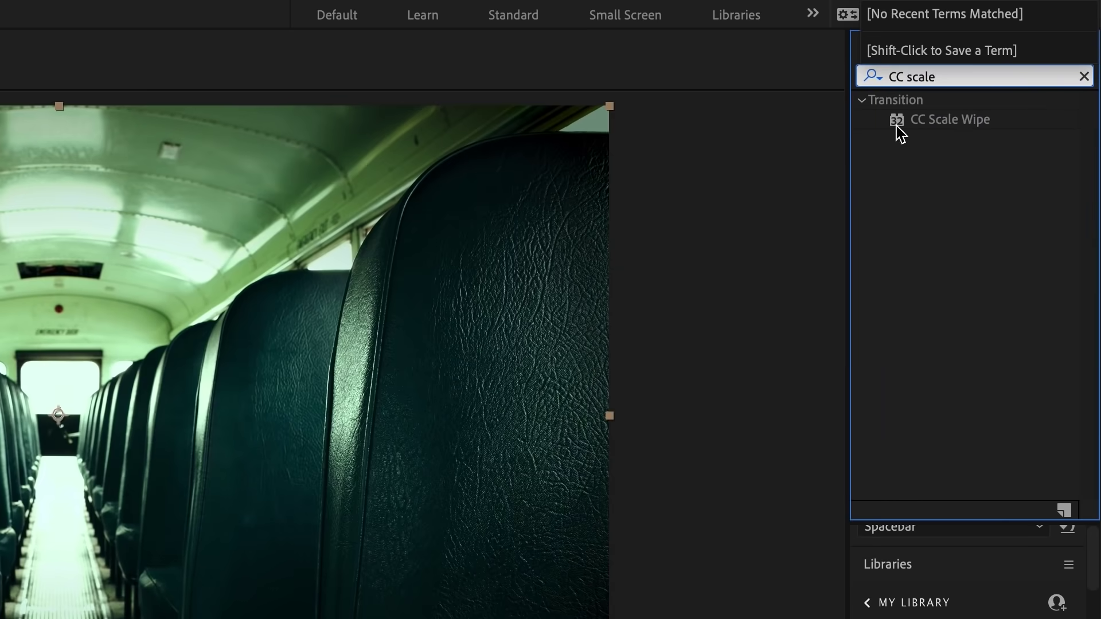
{"action": "left_click", "coordinate": [964, 122]}
{"action": "double_click", "coordinate": [964, 121]}
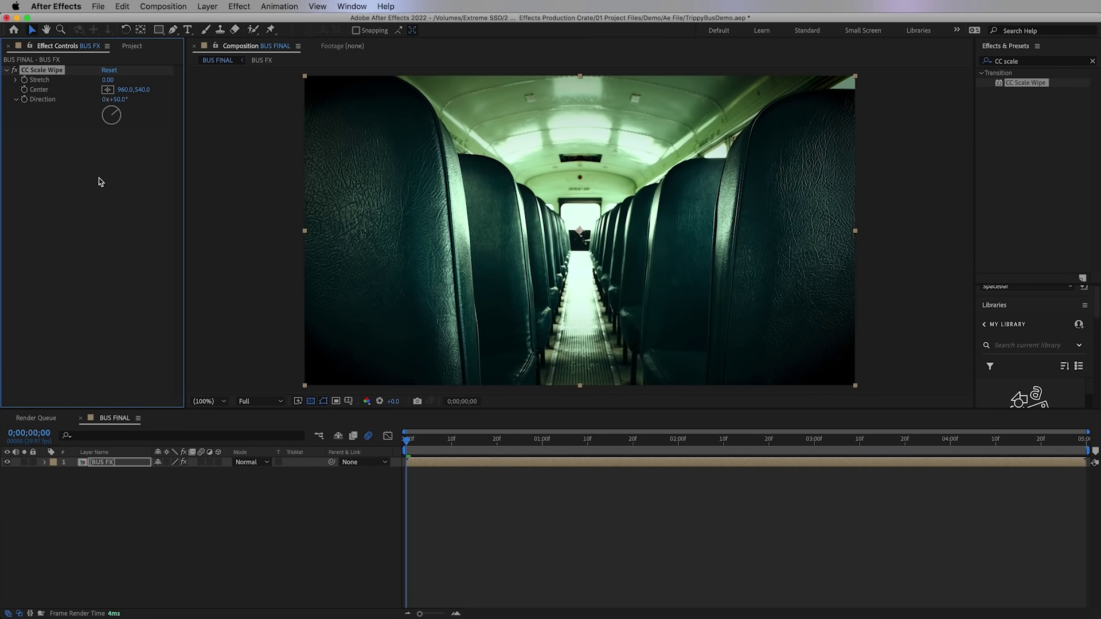
Step: Set the CC Scale Wipe Stretch to 1.25 and its Direction to 50°
{"action": "left_click", "coordinate": [16, 80]}
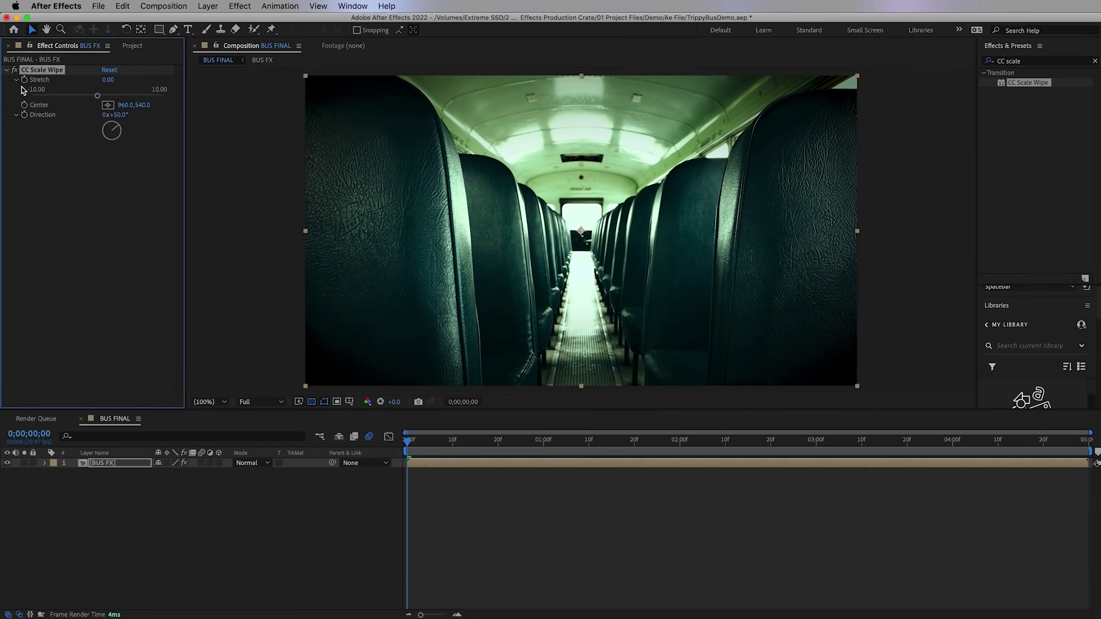
{"action": "left_click_drag", "start_coordinate": [97, 95], "coordinate": [148, 84]}
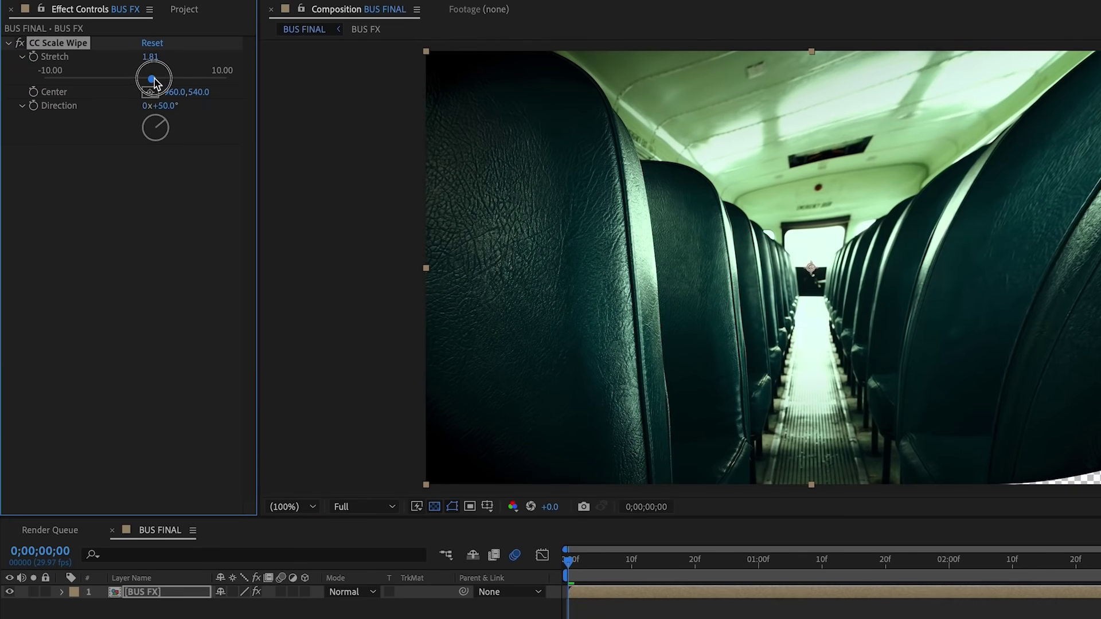
{"action": "left_click", "coordinate": [160, 59]}
{"action": "key", "text": "Return"}
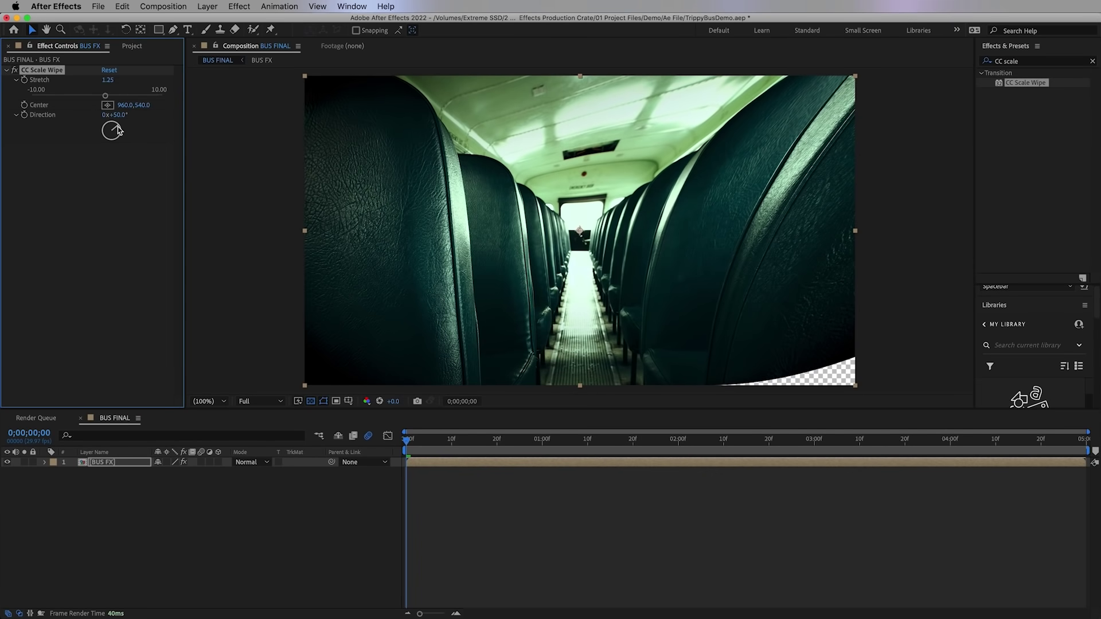
{"action": "left_click_drag", "start_coordinate": [117, 130], "coordinate": [115, 123]}
{"action": "left_click", "coordinate": [117, 116]}
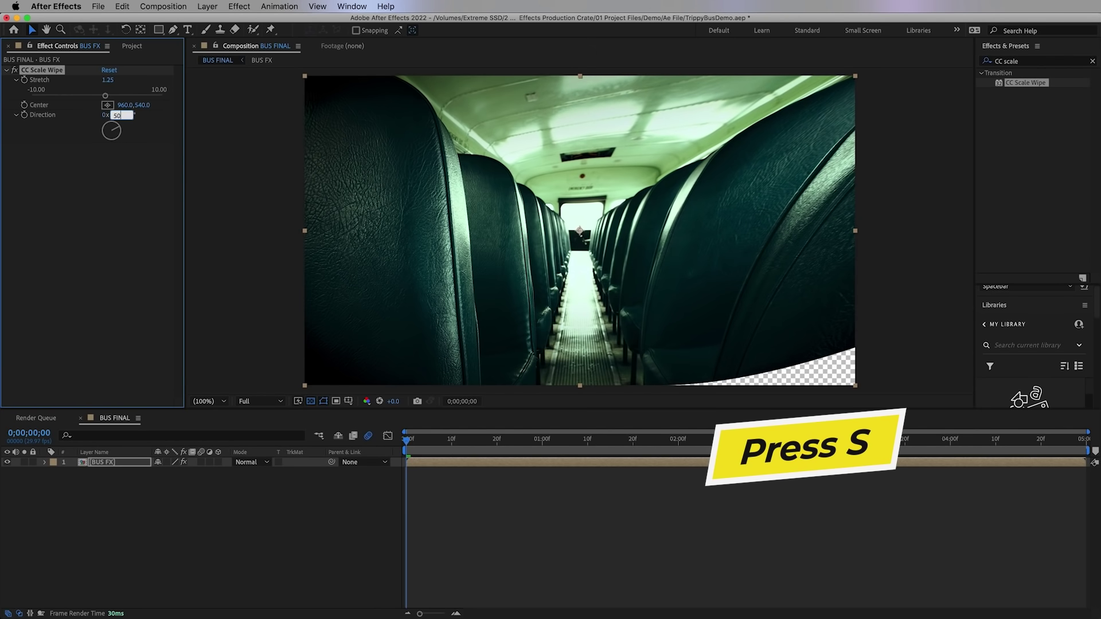
{"action": "type", "text": "50"}
{"action": "key", "text": "Return"}
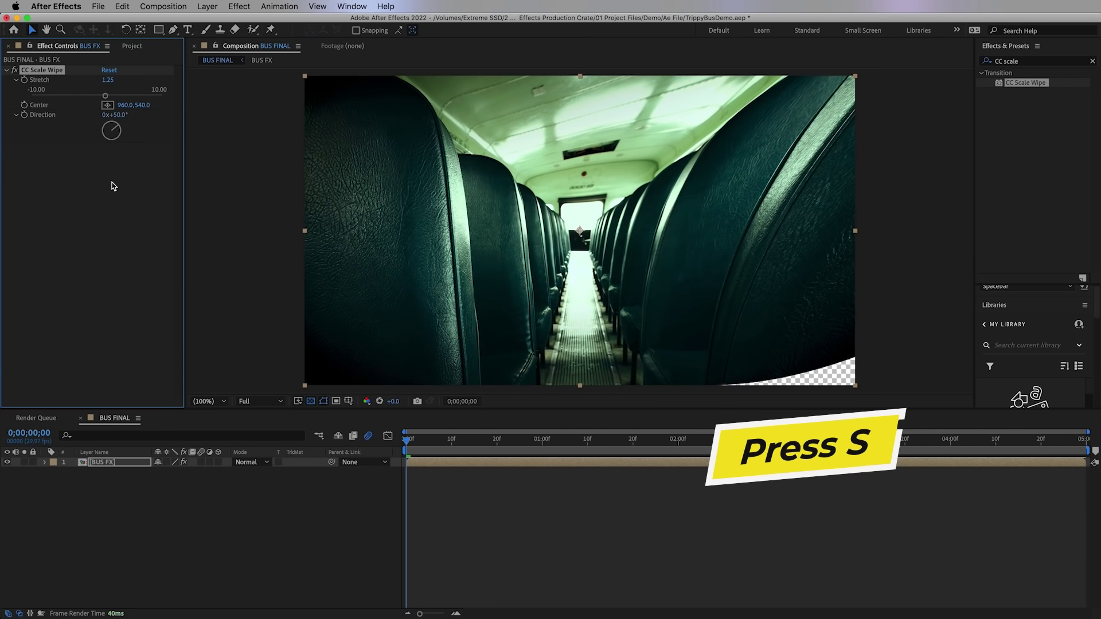
Step: Scale the BUS FX layer to 110% and set its Y position to 579 to cover the empty corner
{"action": "left_click", "coordinate": [98, 462]}
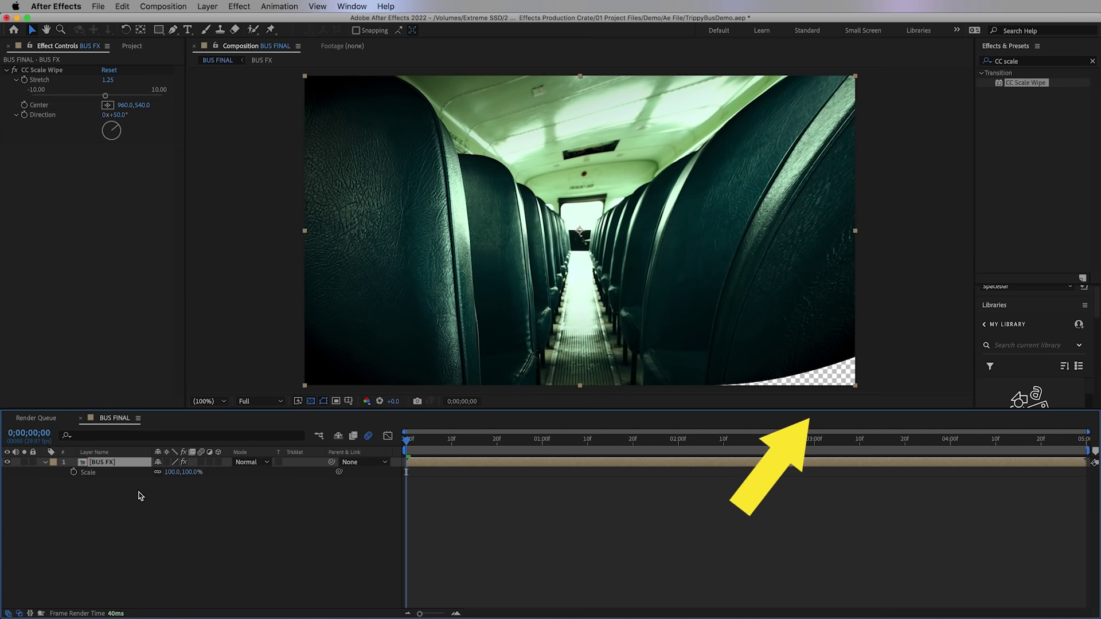
{"action": "key", "text": "s"}
{"action": "left_click_drag", "start_coordinate": [174, 472], "coordinate": [181, 473]}
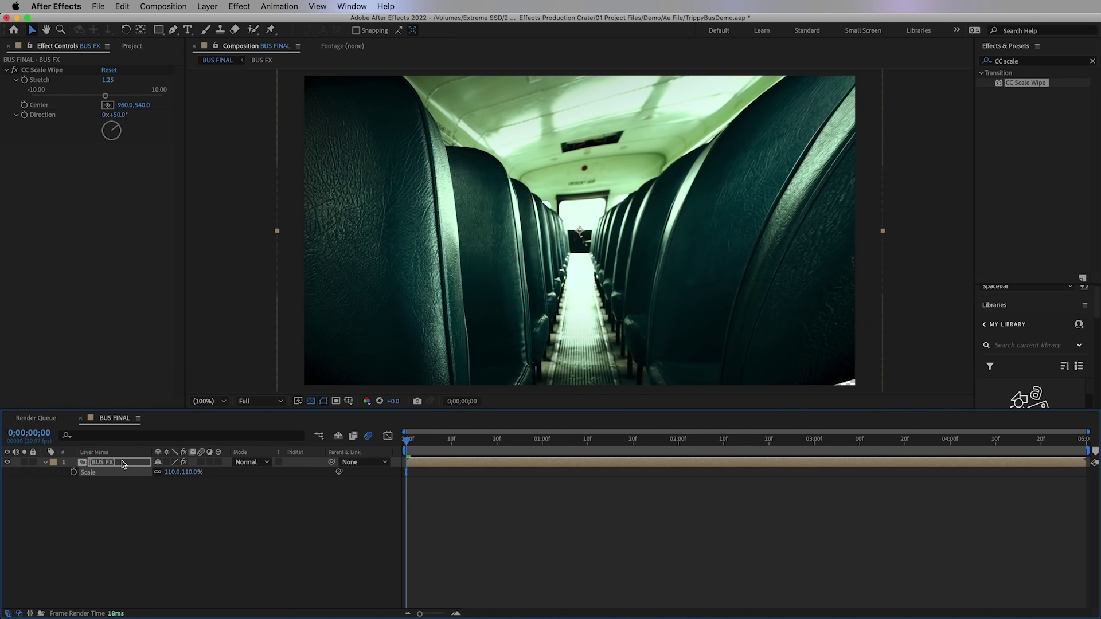
{"action": "key", "text": "shift+p"}
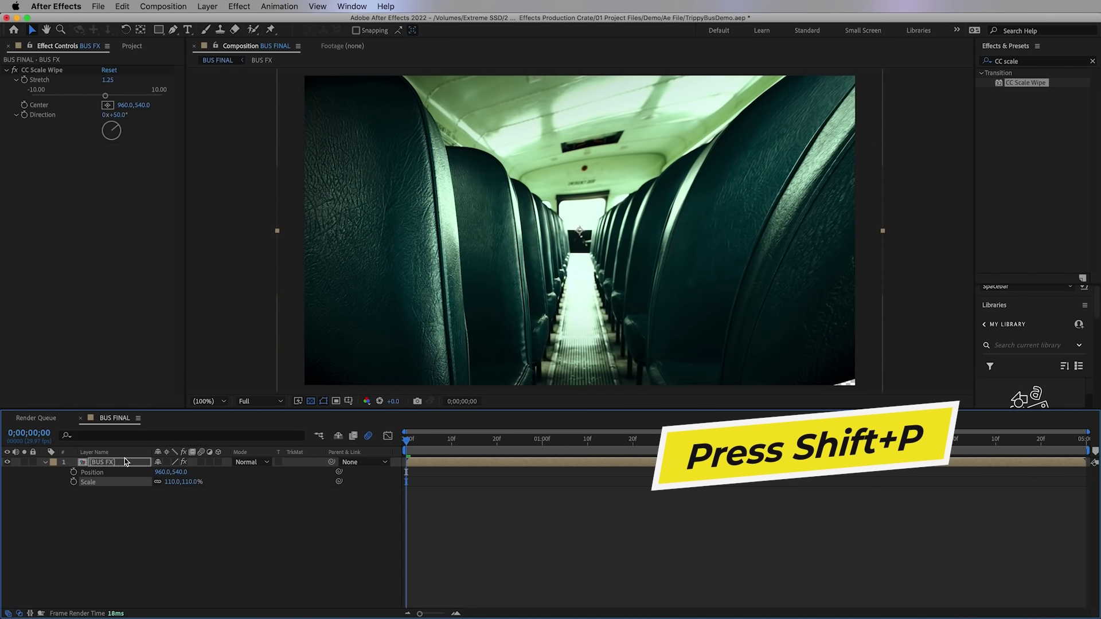
{"action": "left_click_drag", "start_coordinate": [179, 475], "coordinate": [183, 477]}
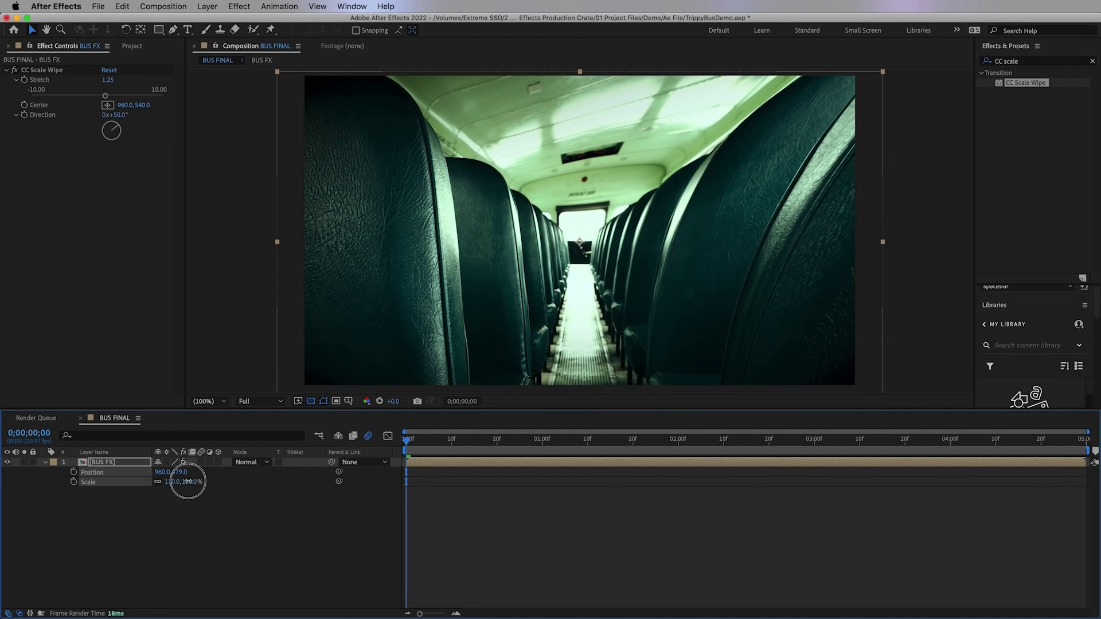
Step: Duplicate the CC Scale Wipe effect on BUS FX and set the copy's Direction to -50°
{"action": "left_click", "coordinate": [58, 71]}
{"action": "right_click", "coordinate": [56, 75]}
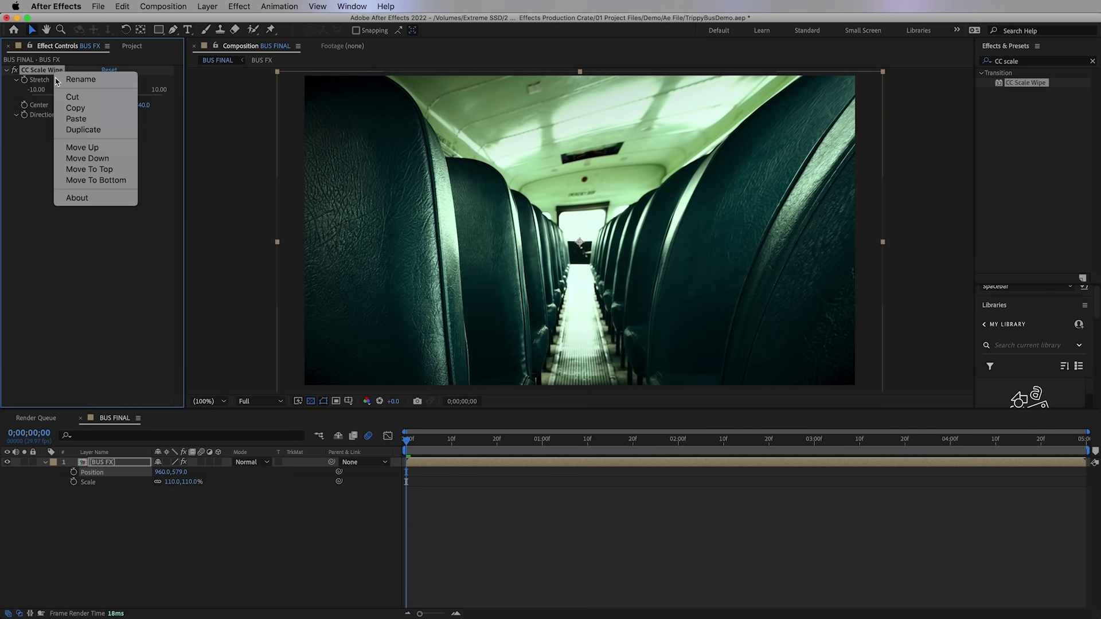
{"action": "left_click", "coordinate": [71, 128]}
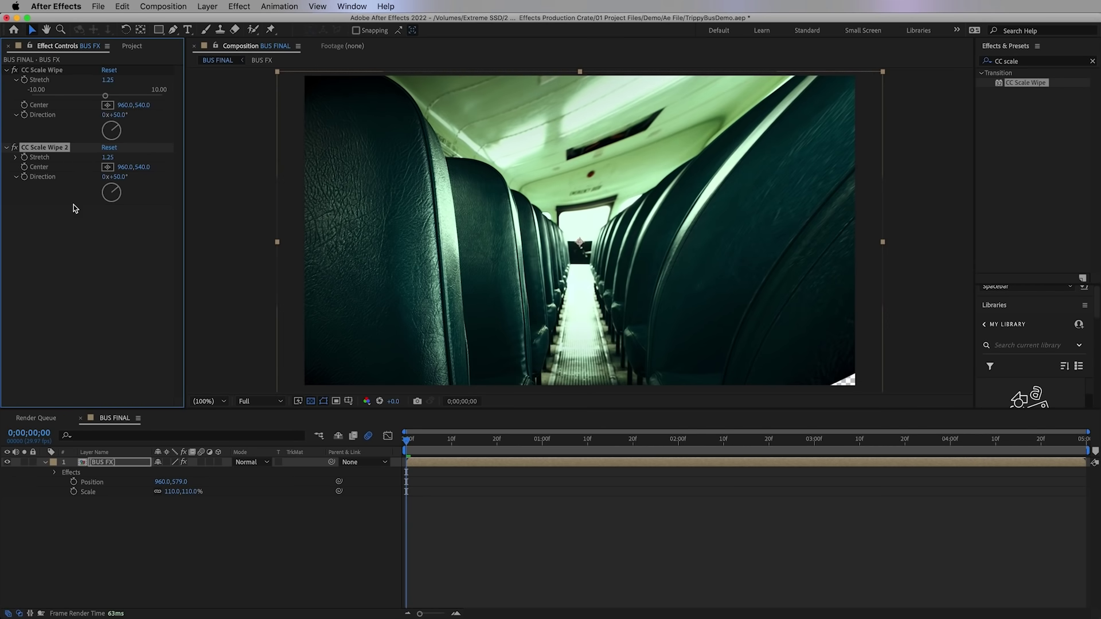
{"action": "left_click", "coordinate": [121, 177]}
{"action": "type", "text": "-50"}
{"action": "key", "text": "Return"}
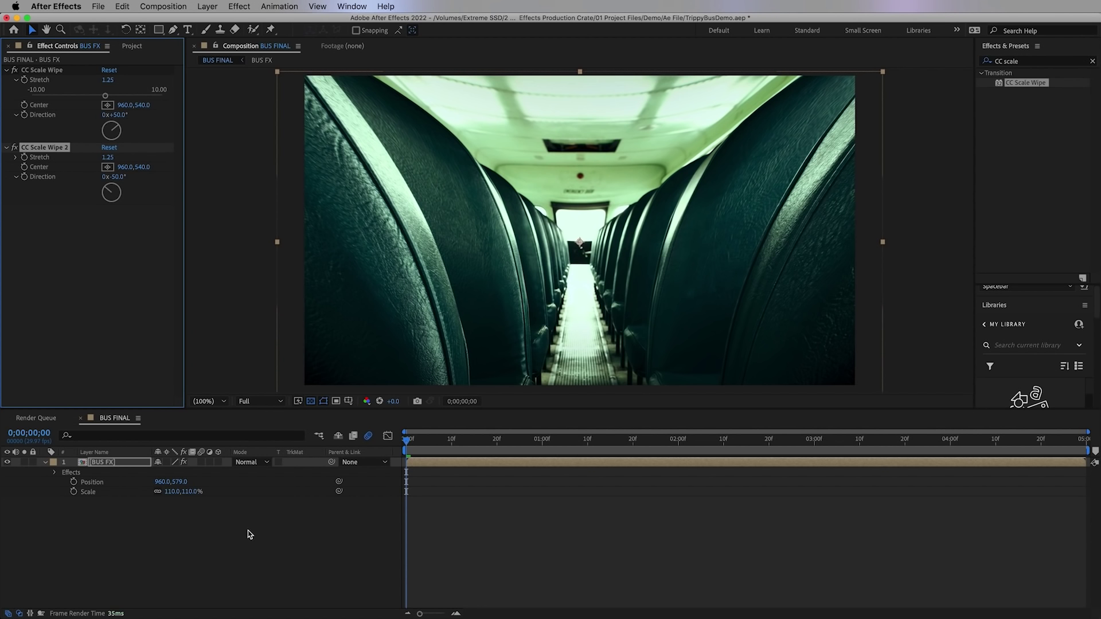
Step: Set the BUS FX layer's Scale to 108%
{"action": "left_click", "coordinate": [285, 561]}
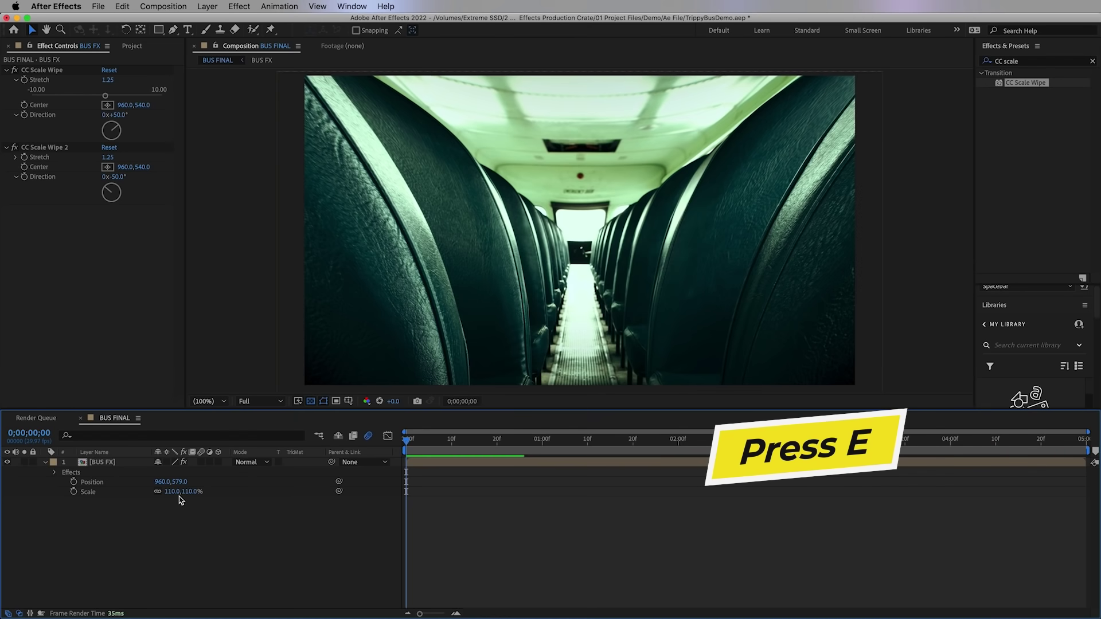
{"action": "left_click_drag", "start_coordinate": [184, 491], "coordinate": [175, 492]}
Step: Enable Stretch keyframes for both CC Scale Wipe effects on BUS FX at 0;00;02;00, keeping the value 1.25
{"action": "left_click", "coordinate": [55, 472]}
{"action": "left_click", "coordinate": [64, 483]}
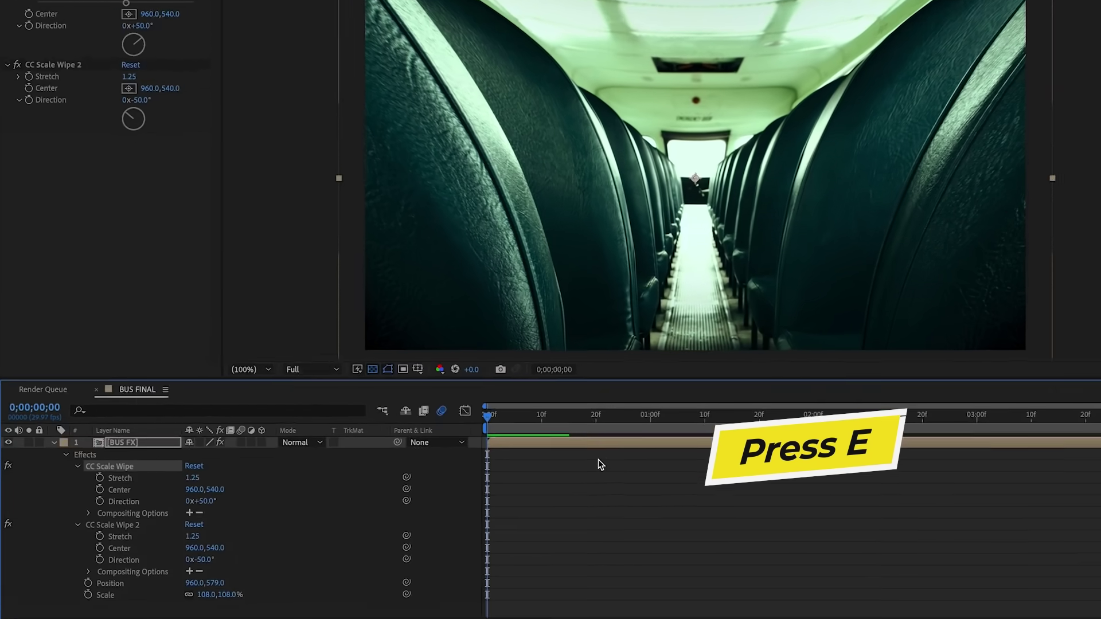
{"action": "left_click_drag", "start_coordinate": [407, 441], "coordinate": [704, 458]}
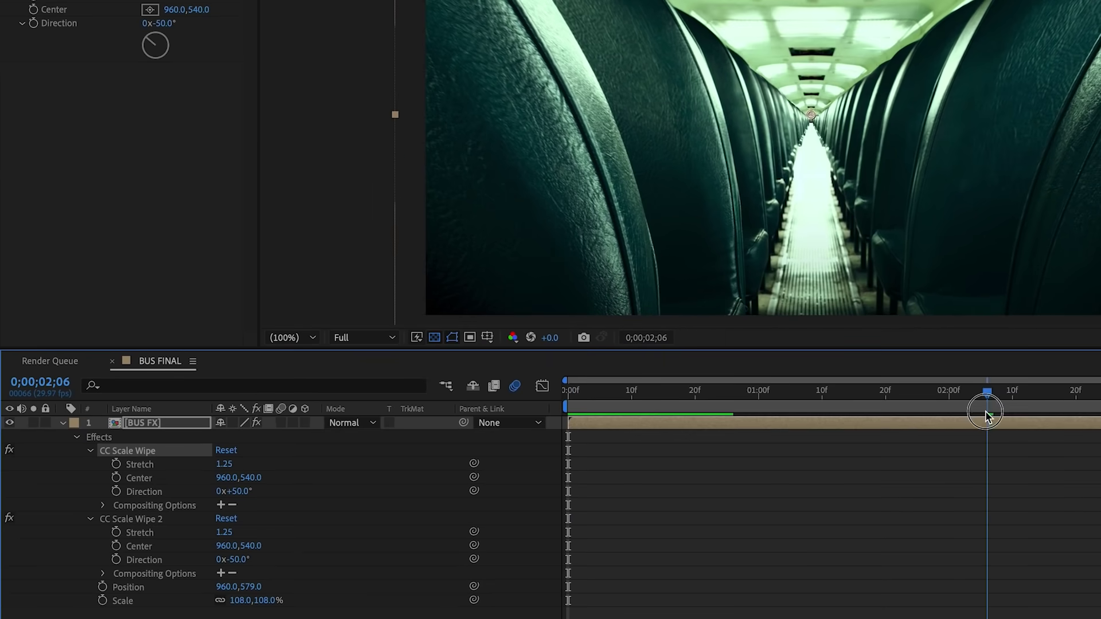
{"action": "left_click_drag", "start_coordinate": [986, 416], "coordinate": [952, 418]}
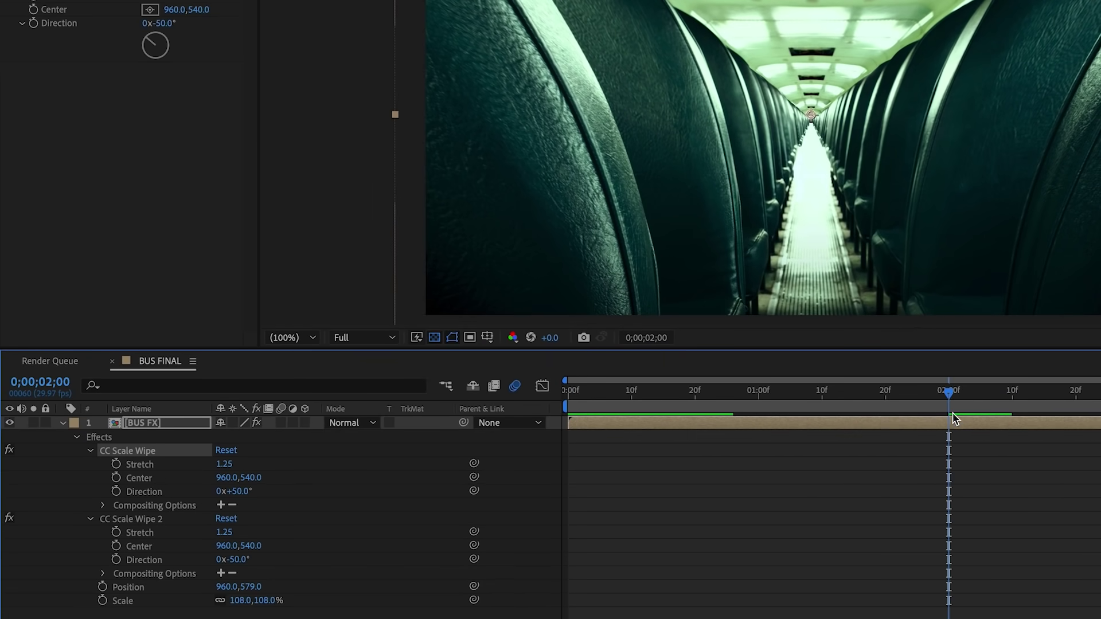
{"action": "left_click", "coordinate": [117, 465]}
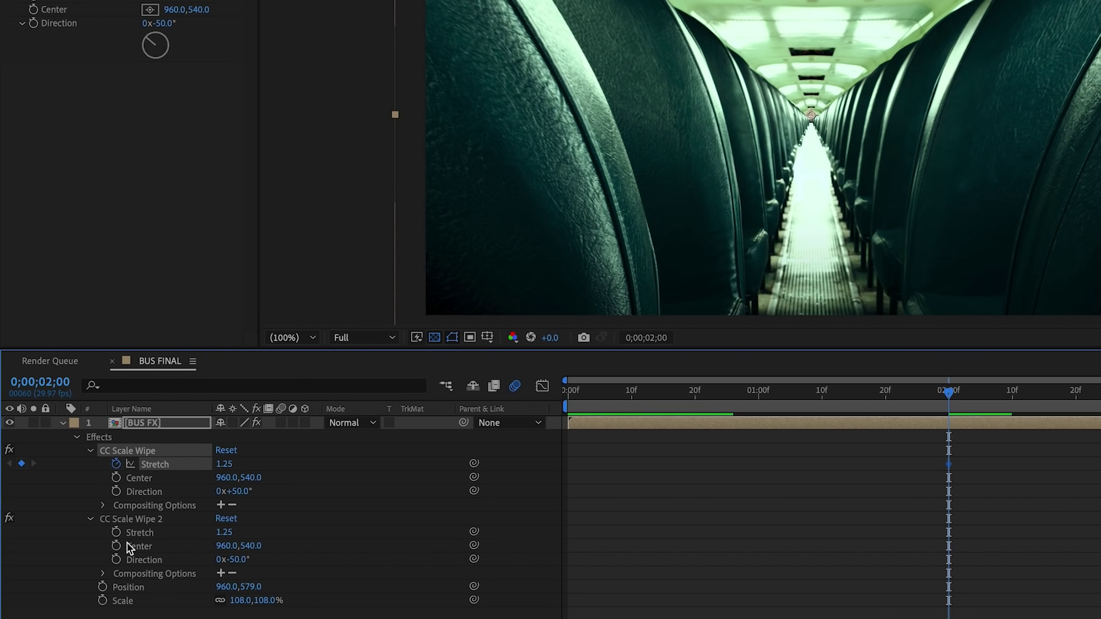
{"action": "left_click", "coordinate": [116, 533]}
Step: Set the Stretch of both CC Scale Wipe effects to 0 at the start of the composition
{"action": "key", "text": "Home"}
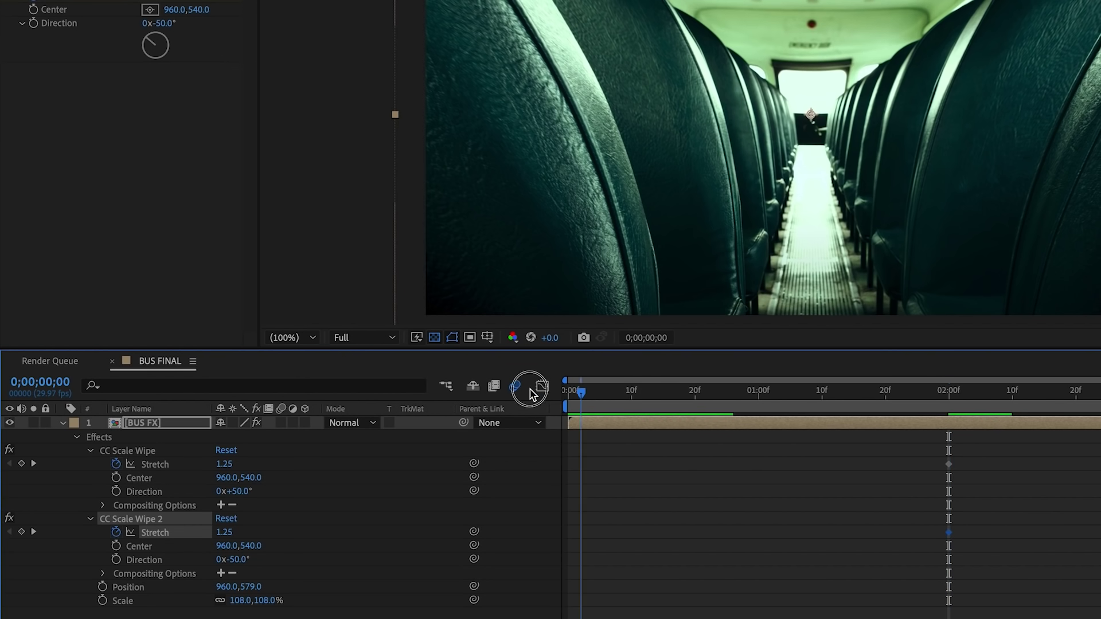
{"action": "left_click", "coordinate": [226, 464]}
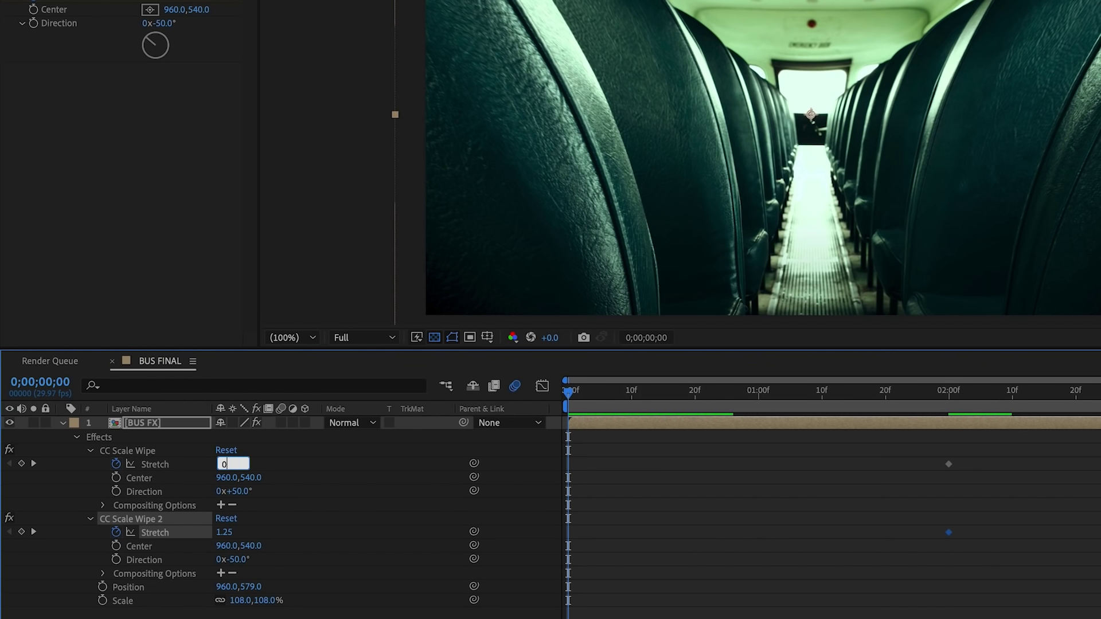
{"action": "key", "text": "Return"}
{"action": "left_click", "coordinate": [222, 533]}
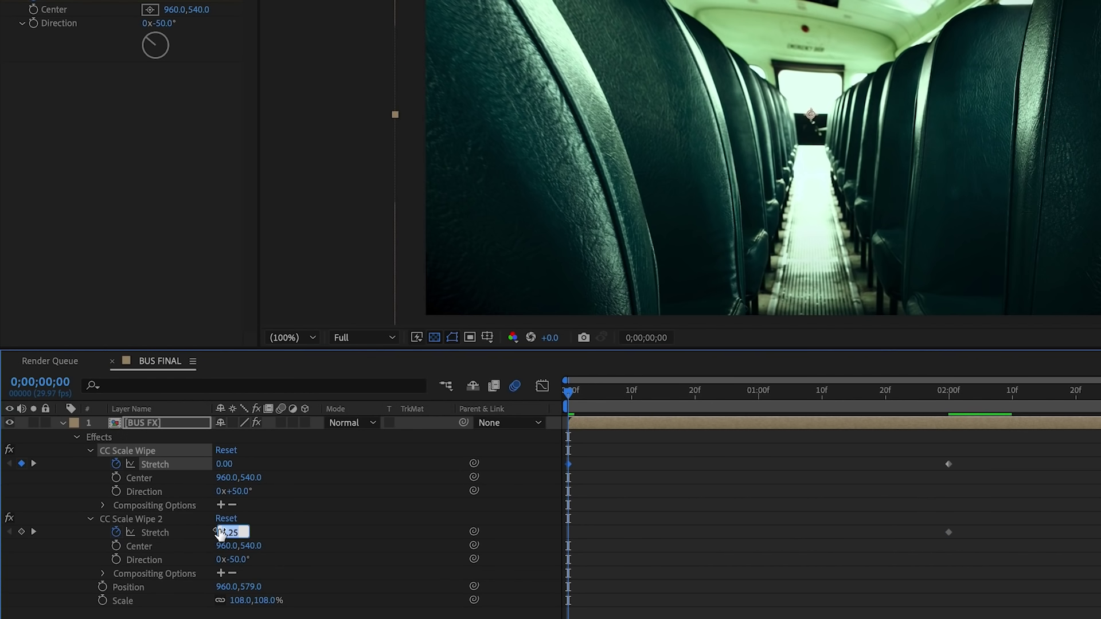
{"action": "type", "text": "0"}
{"action": "key", "text": "Return"}
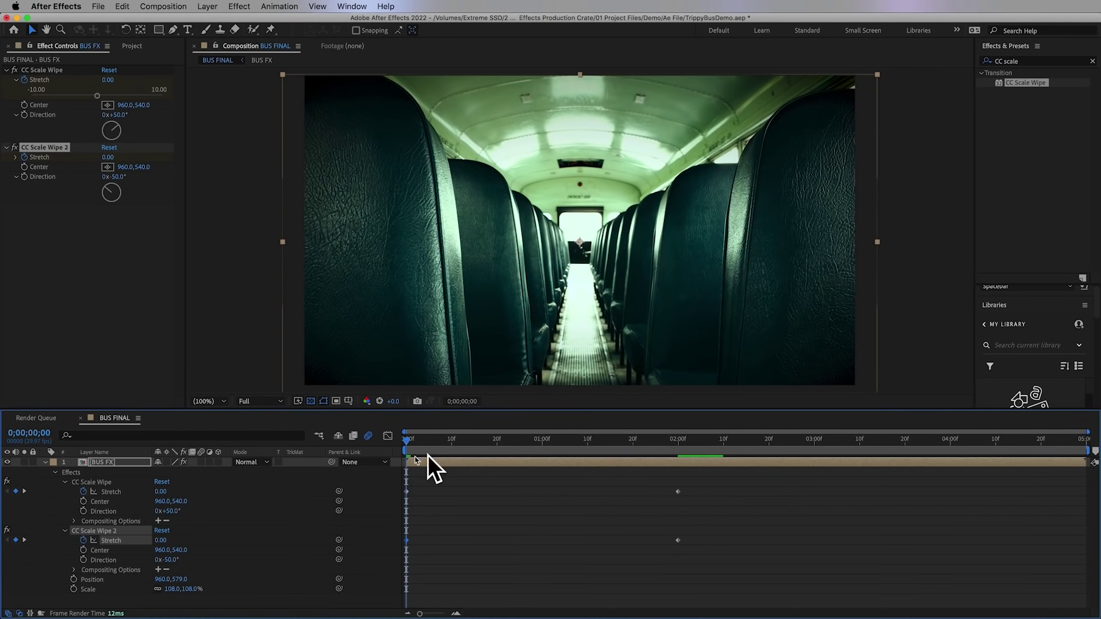
Step: Preview the stretch animation and add hold keyframes for both Stretch properties at 0;00;02;10
{"action": "key", "text": "space"}
{"action": "left_click_drag", "start_coordinate": [459, 452], "coordinate": [704, 480]}
{"action": "left_click_drag", "start_coordinate": [687, 442], "coordinate": [727, 453]}
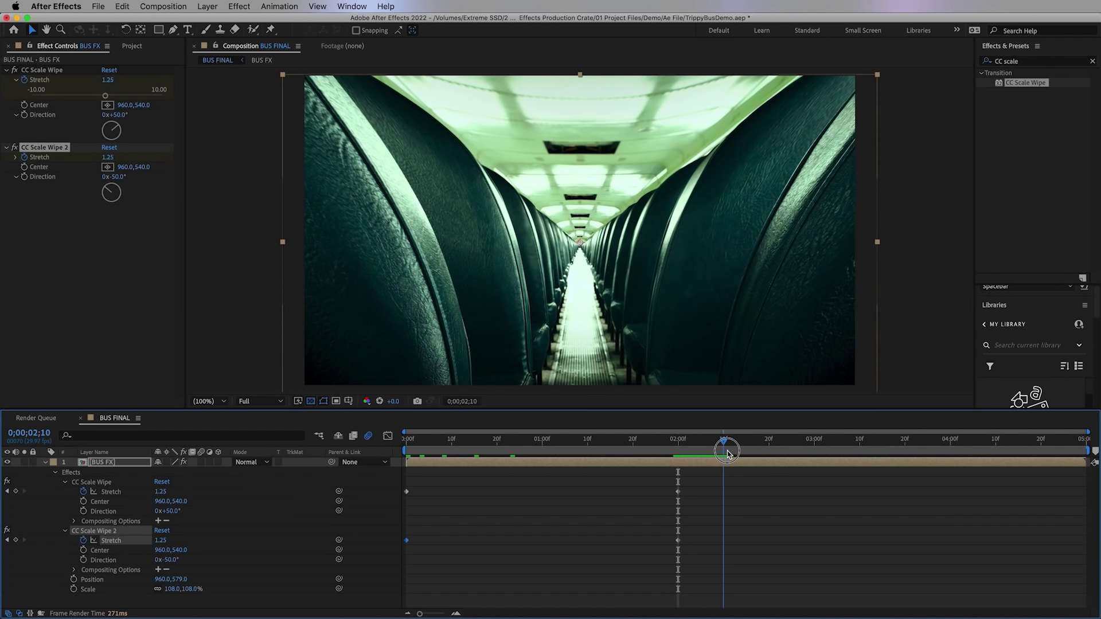
{"action": "left_click", "coordinate": [787, 549]}
{"action": "left_click", "coordinate": [15, 492]}
{"action": "left_click", "coordinate": [16, 541]}
Step: Set the Stretch of both CC Scale Wipe effects to 0 at 0;00;04;10
{"action": "left_click_drag", "start_coordinate": [737, 446], "coordinate": [996, 474]}
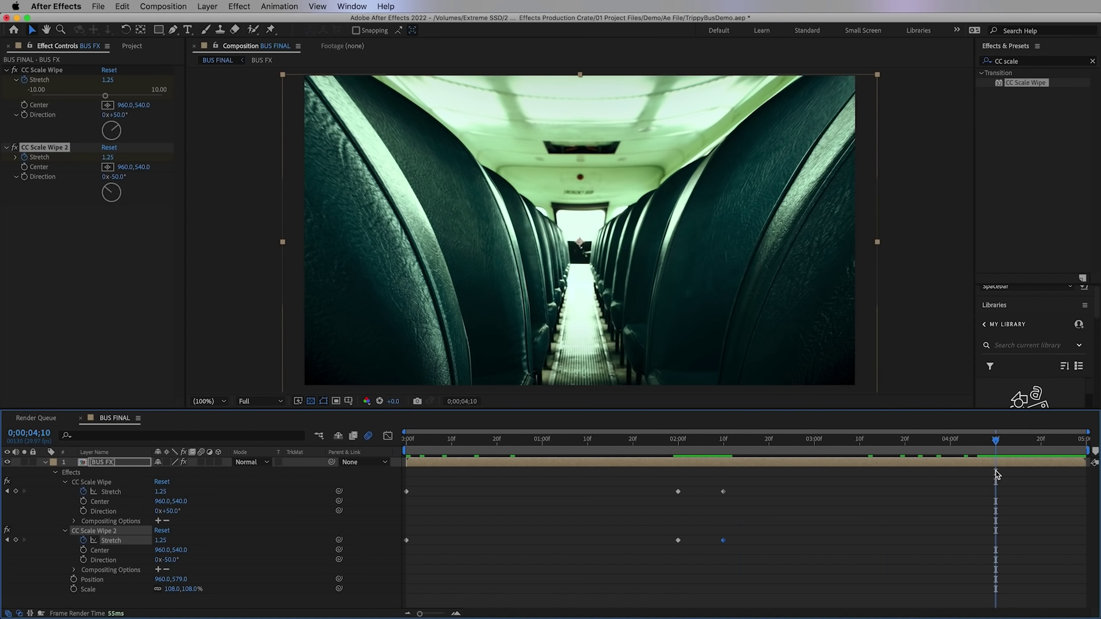
{"action": "type", "text": "0"}
{"action": "key", "text": "Return"}
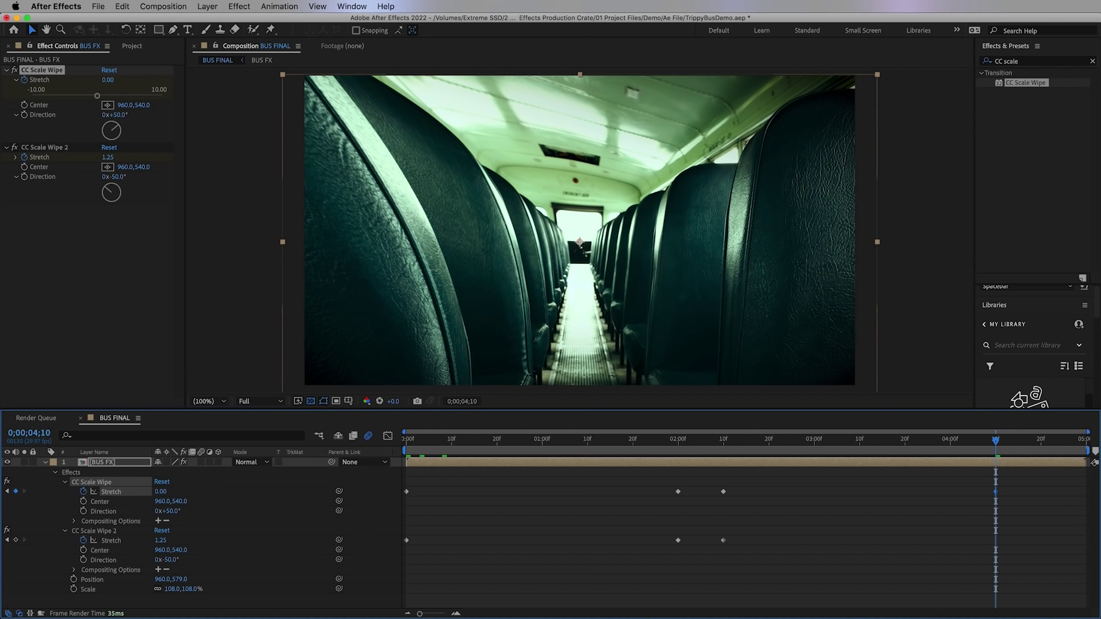
{"action": "left_click", "coordinate": [161, 541]}
{"action": "type", "text": "0"}
{"action": "key", "text": "Return"}
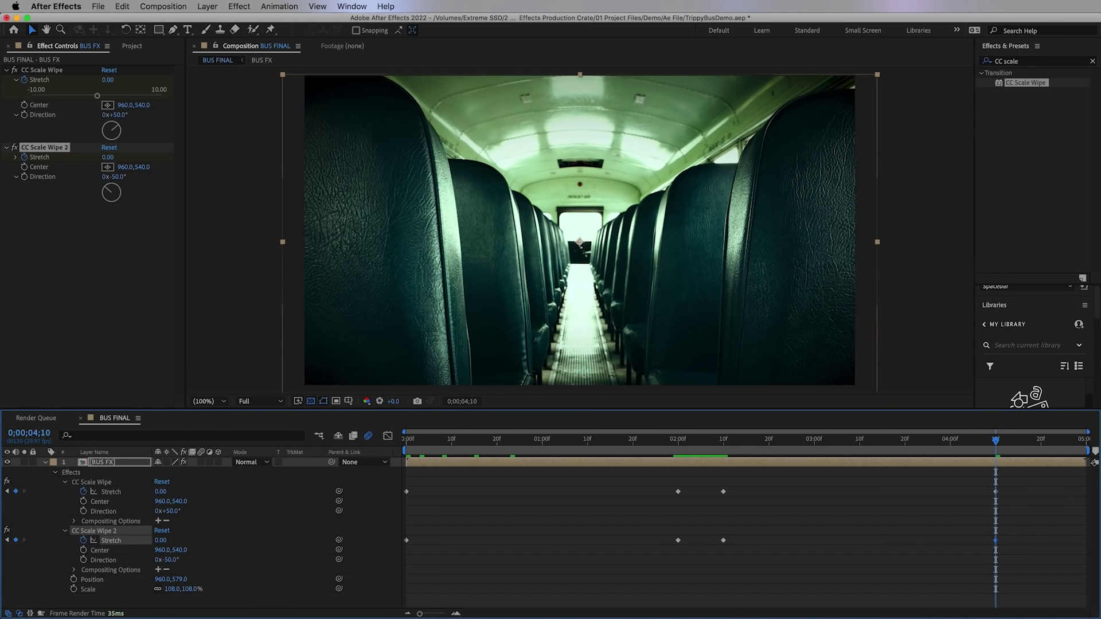
Step: Apply Easy Ease to all the Stretch keyframes, enable motion blur on BUS FX, and preview from the start
{"action": "left_click_drag", "start_coordinate": [1051, 569], "coordinate": [421, 492]}
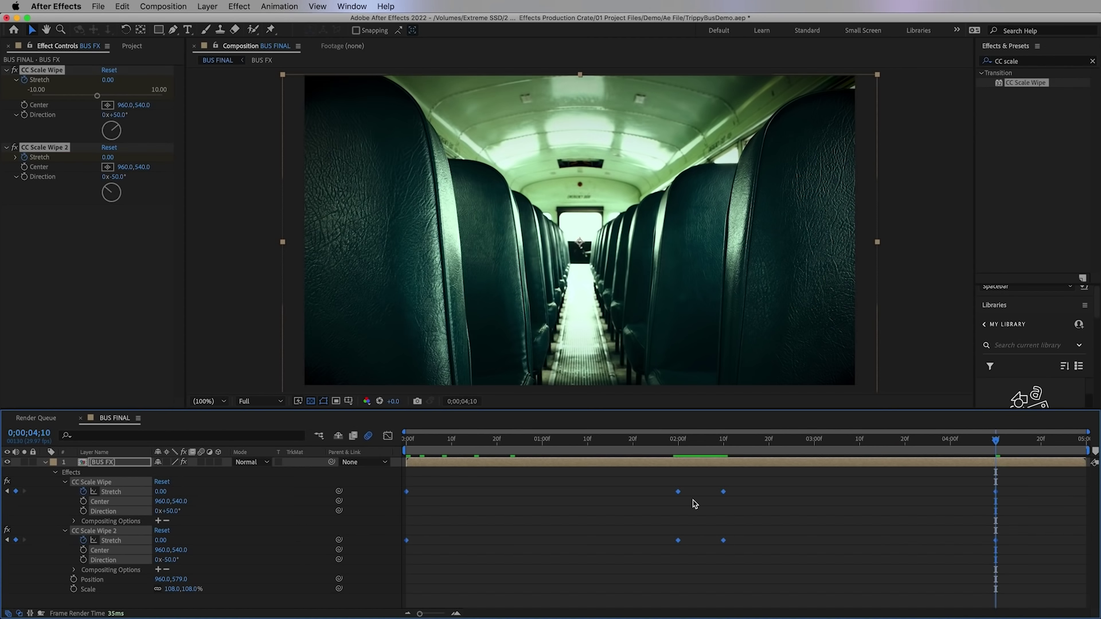
{"action": "right_click", "coordinate": [676, 493]}
{"action": "mouse_move", "coordinate": [763, 602]}
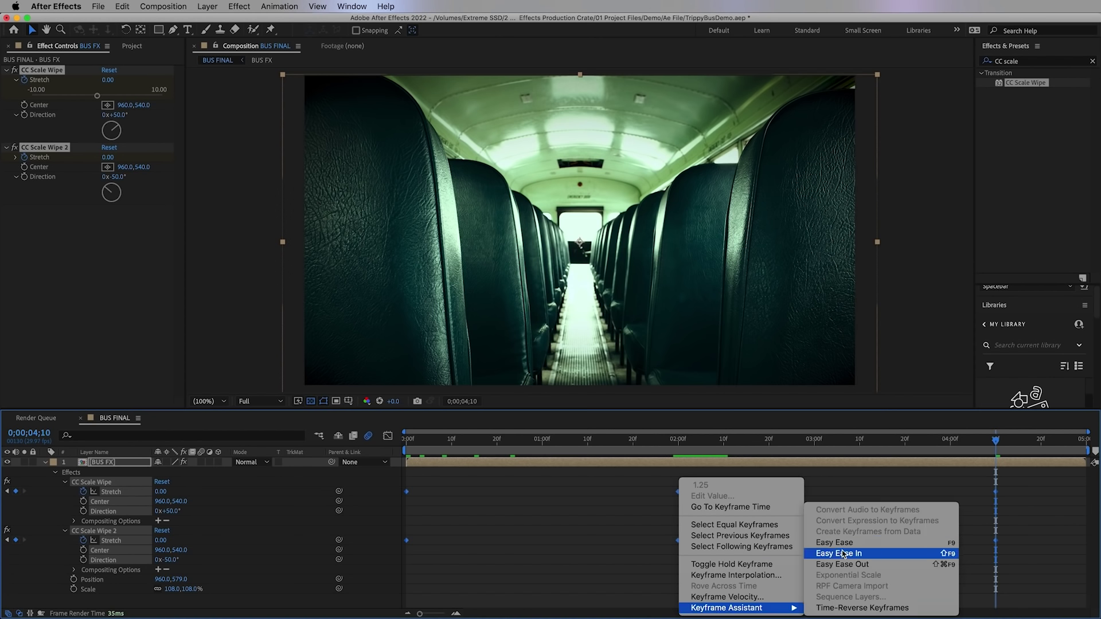
{"action": "left_click", "coordinate": [844, 547]}
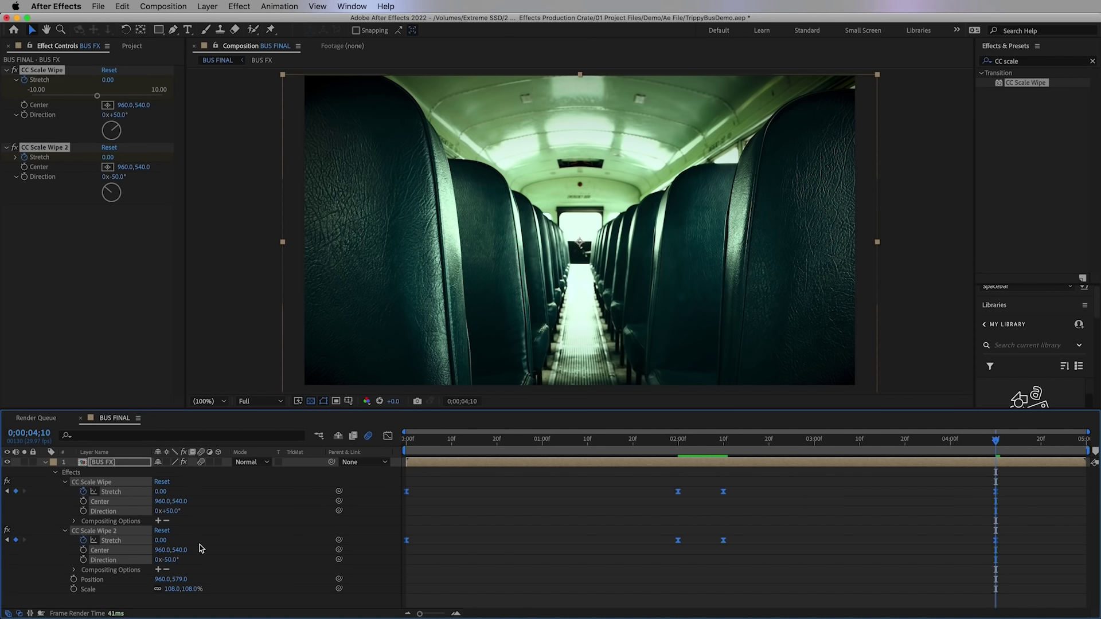
{"action": "left_click", "coordinate": [45, 462]}
{"action": "key", "text": "Home"}
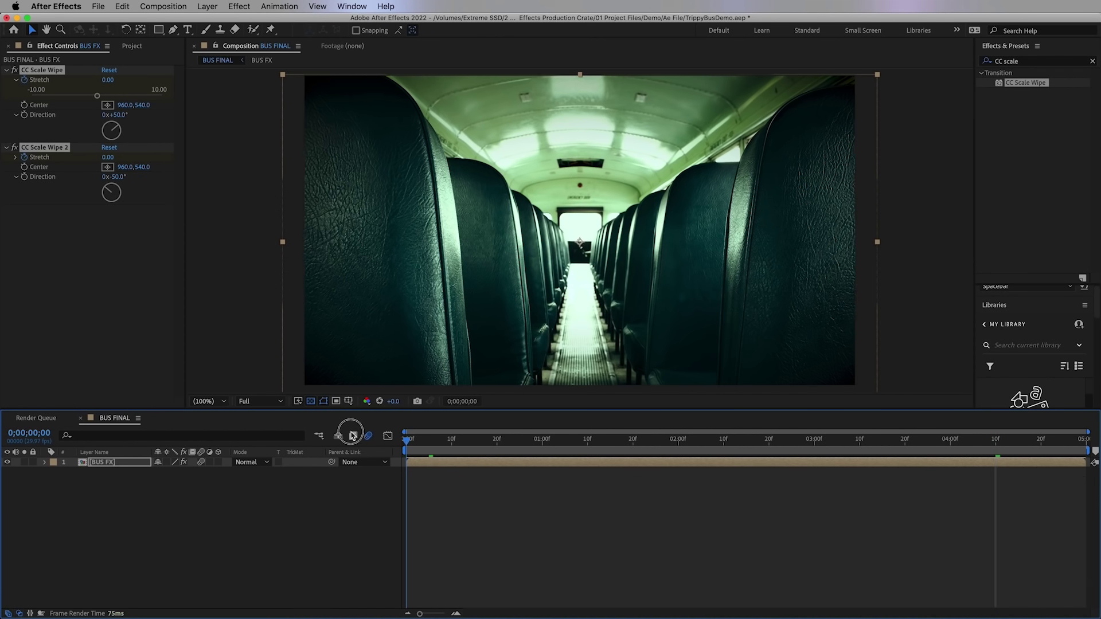
{"action": "key", "text": "space"}
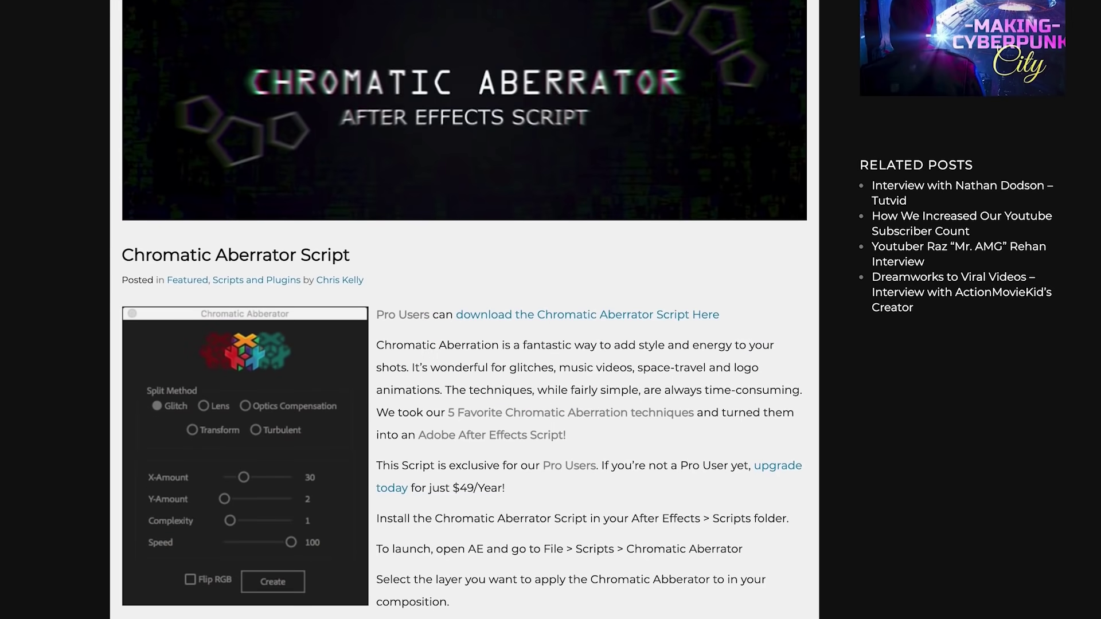
Step: Review the Chromatic Aberrator script's web page, including its instructions and effect examples
{"action": "scroll", "coordinate": [905, 551], "scroll_direction": "down", "scroll_amount": 15}
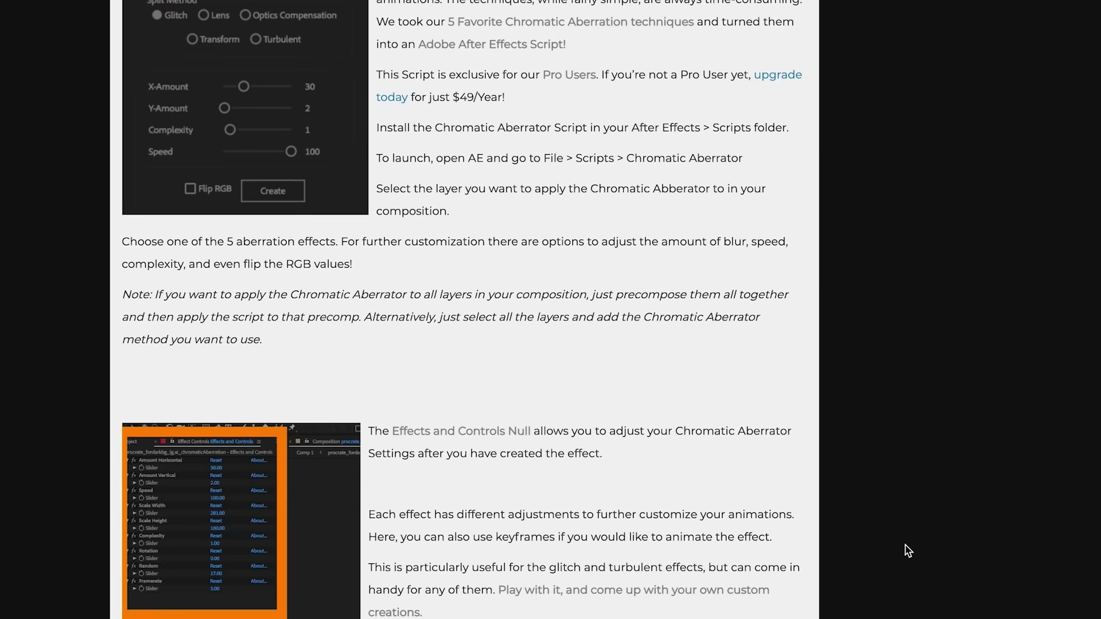
{"action": "scroll", "coordinate": [909, 551], "scroll_direction": "down", "scroll_amount": 15}
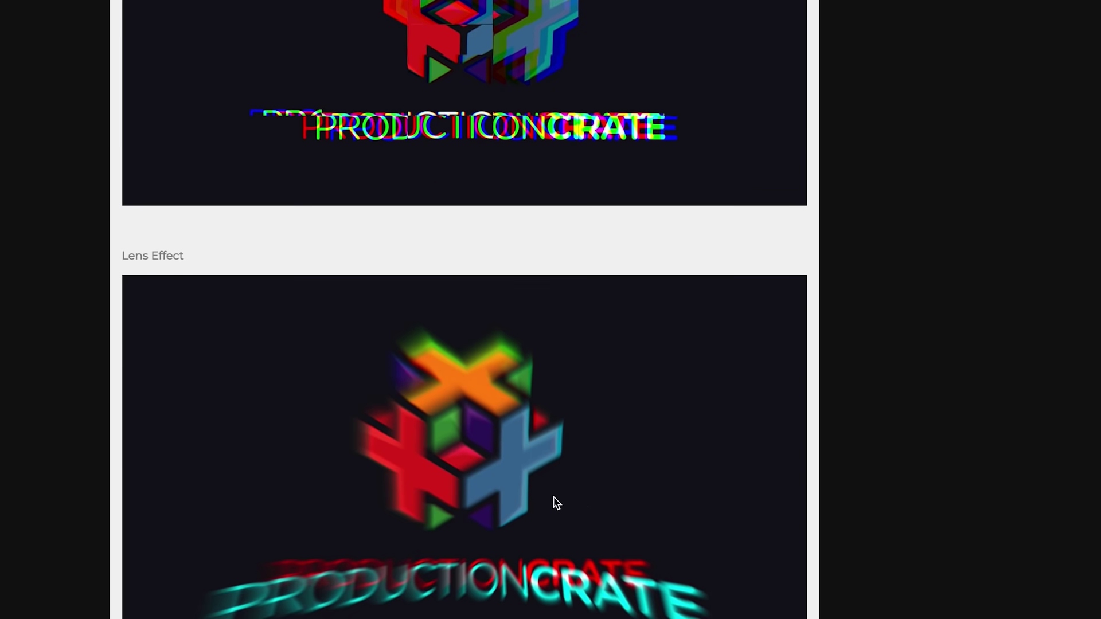
{"action": "scroll", "coordinate": [975, 545], "scroll_direction": "down", "scroll_amount": 10}
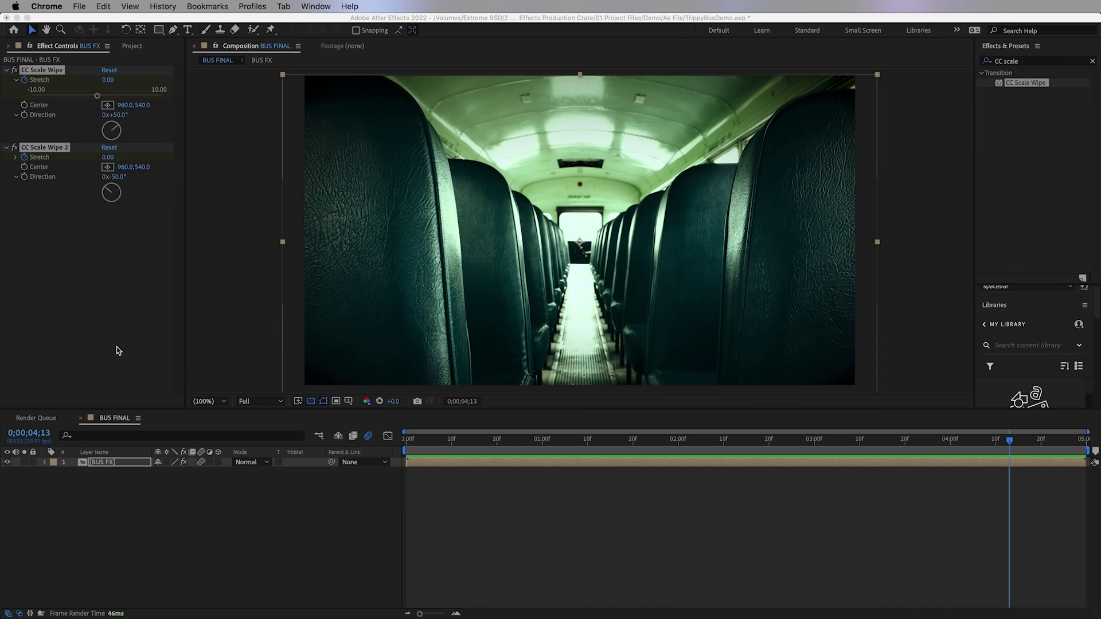
Step: Switch to After Effects and run the script file productioncrate-chromatic-abberator.jsx from the Crate Scripts folder
{"action": "left_click", "coordinate": [118, 351]}
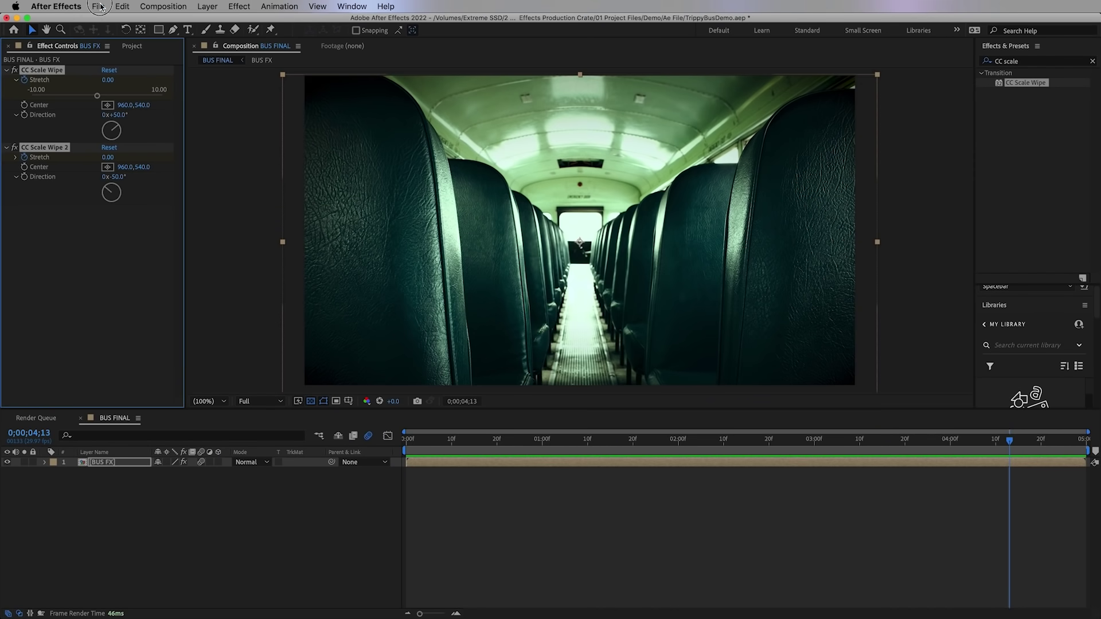
{"action": "left_click", "coordinate": [99, 6]}
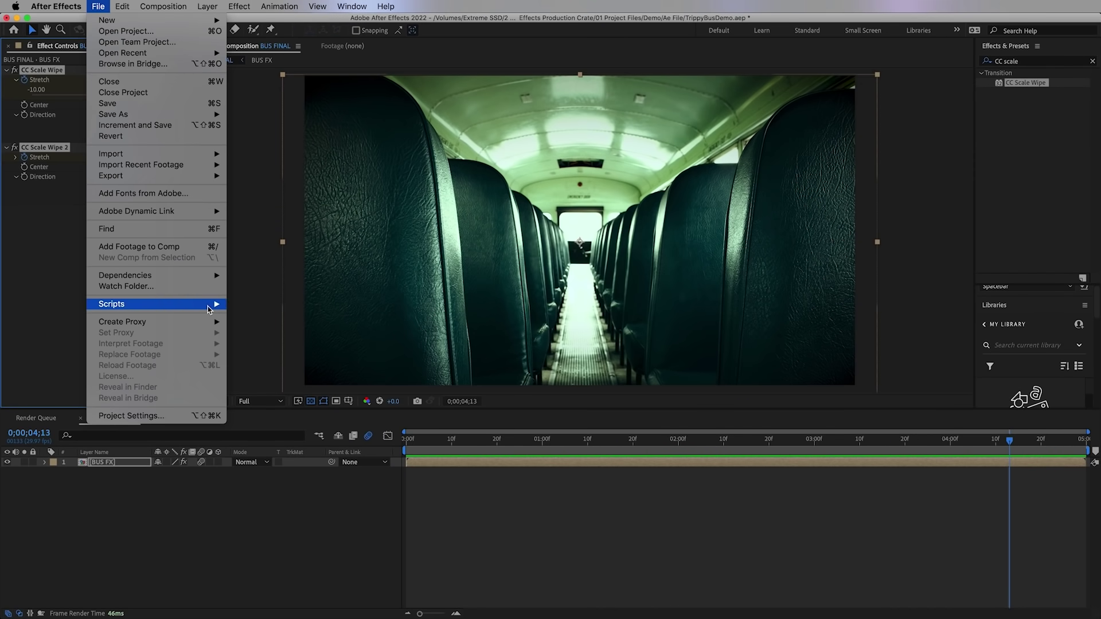
{"action": "mouse_move", "coordinate": [207, 304]}
{"action": "left_click", "coordinate": [267, 307]}
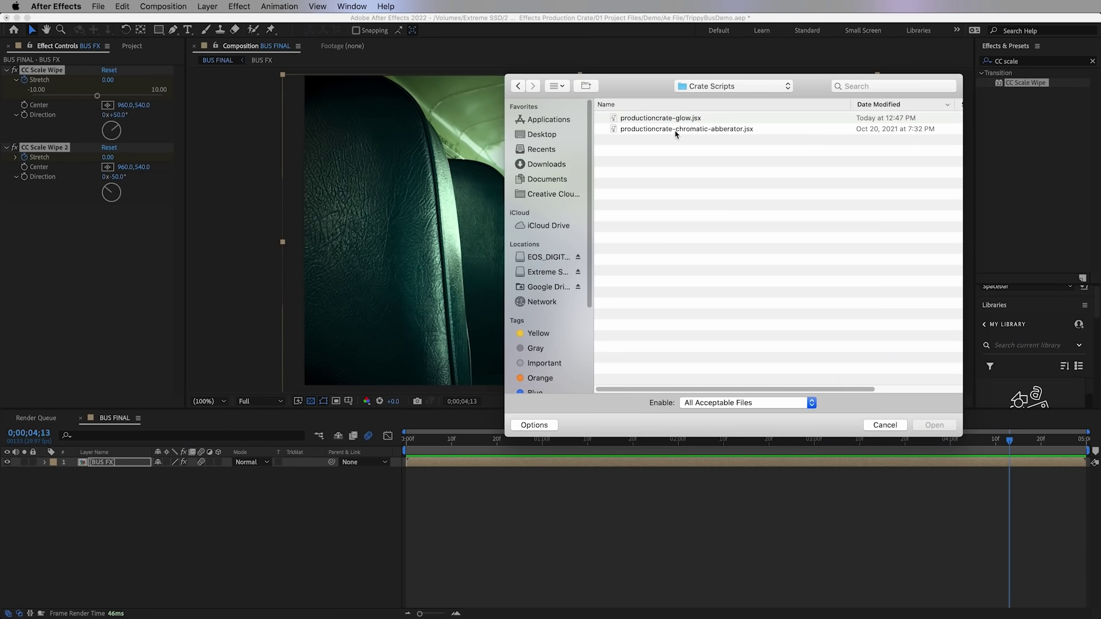
{"action": "left_click", "coordinate": [692, 130]}
{"action": "left_click", "coordinate": [935, 425]}
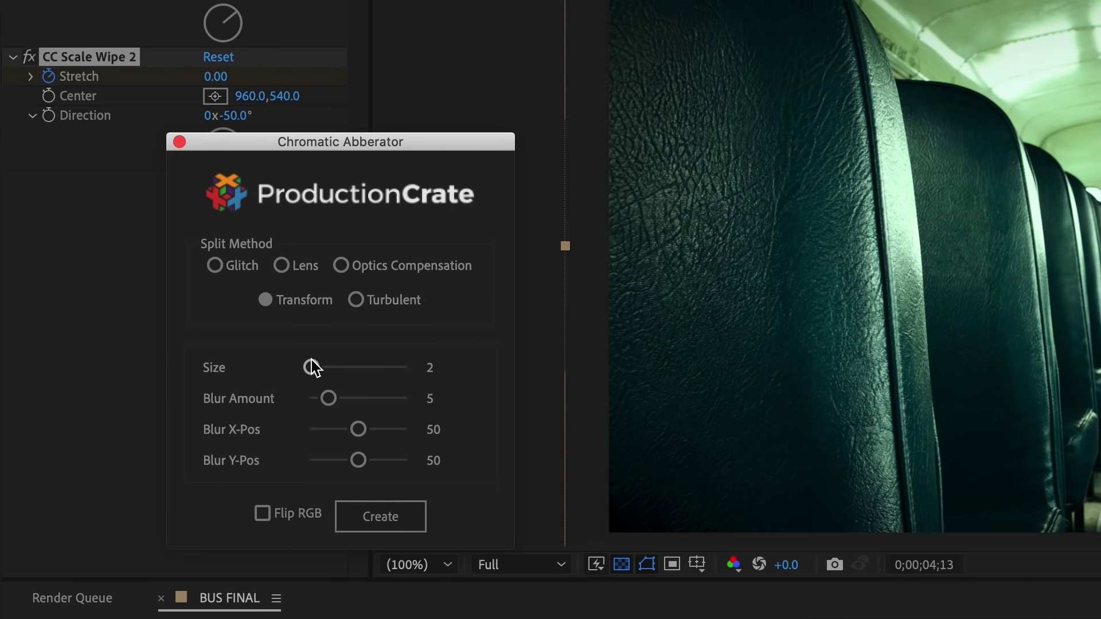
Step: Create a chromatic aberration on BUS FX with the Transform split method, Size about 6 and Blur Amount 5
{"action": "left_click_drag", "start_coordinate": [313, 369], "coordinate": [318, 373]}
{"action": "left_click", "coordinate": [393, 519]}
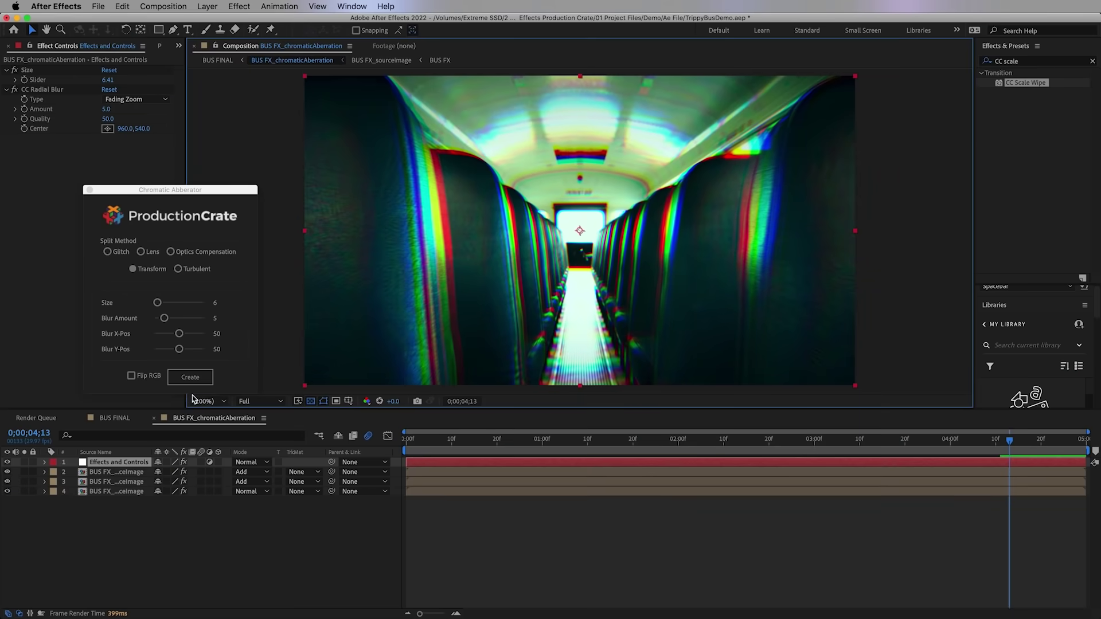
{"action": "left_click", "coordinate": [419, 445]}
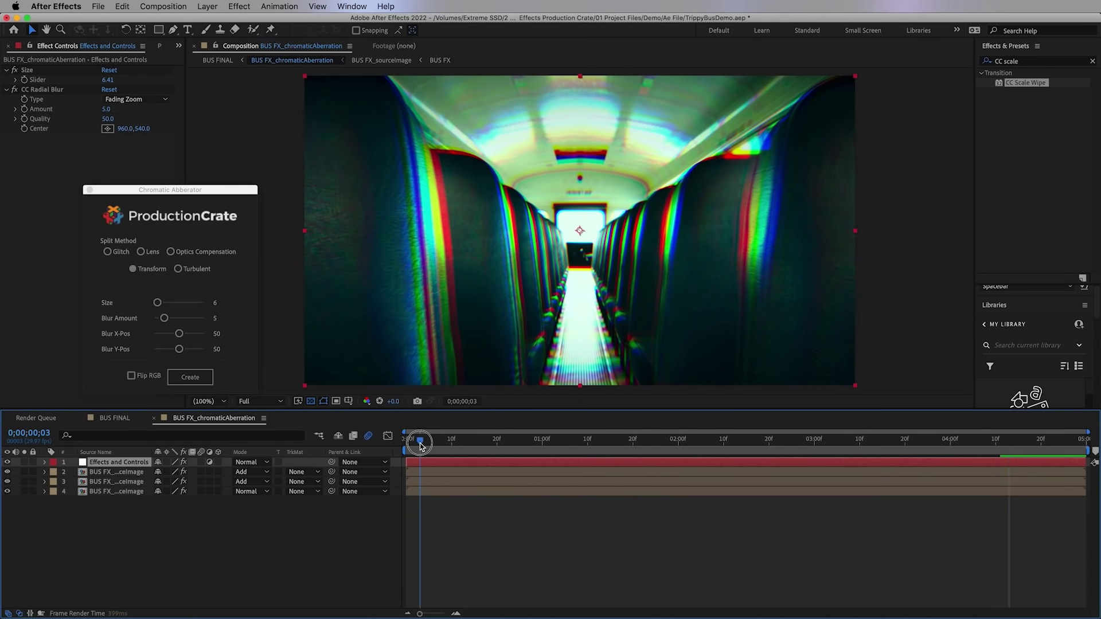
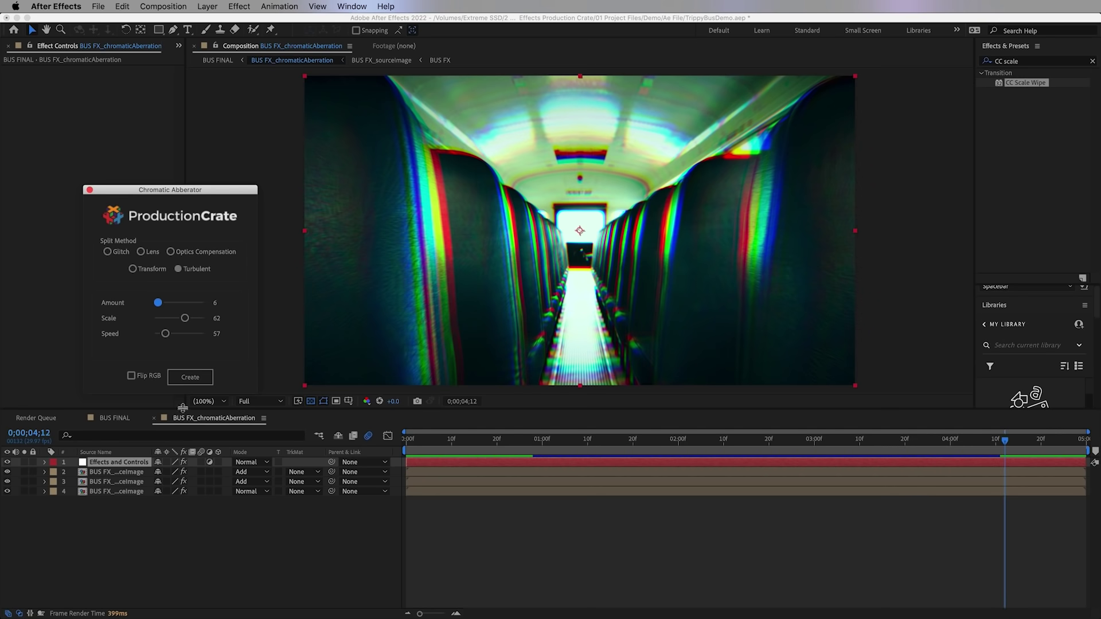
Step: Create a Turbulent aberration on the BUS FINAL layer with Amount 6, Scale 62 and Speed 57, and preview it
{"action": "left_click", "coordinate": [125, 421]}
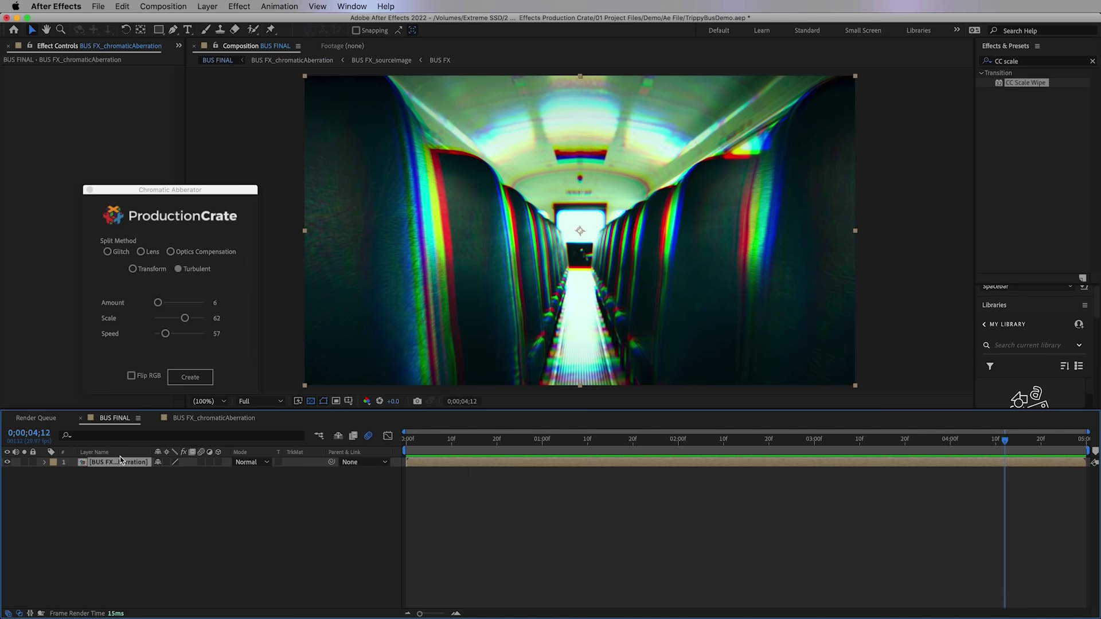
{"action": "left_click", "coordinate": [190, 377]}
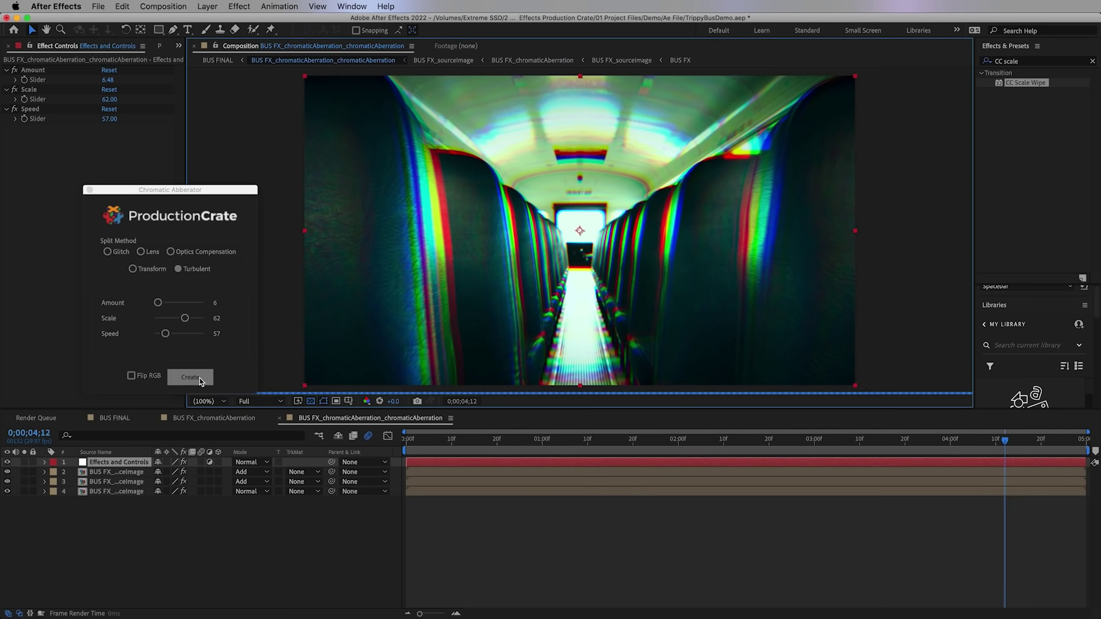
{"action": "key", "text": "space"}
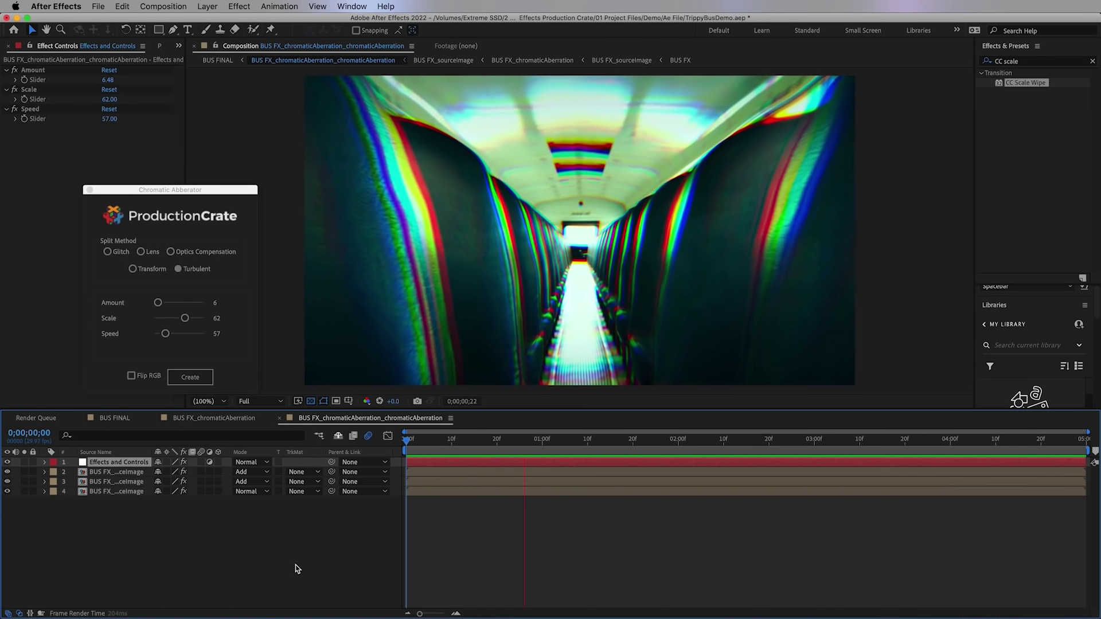
Step: Close the Chromatic Abberator window and set the Size slider of Effects and Controls in BUS FX_chromaticAberration to 2.3
{"action": "left_click", "coordinate": [114, 418]}
{"action": "left_click", "coordinate": [89, 189]}
{"action": "left_click", "coordinate": [216, 418]}
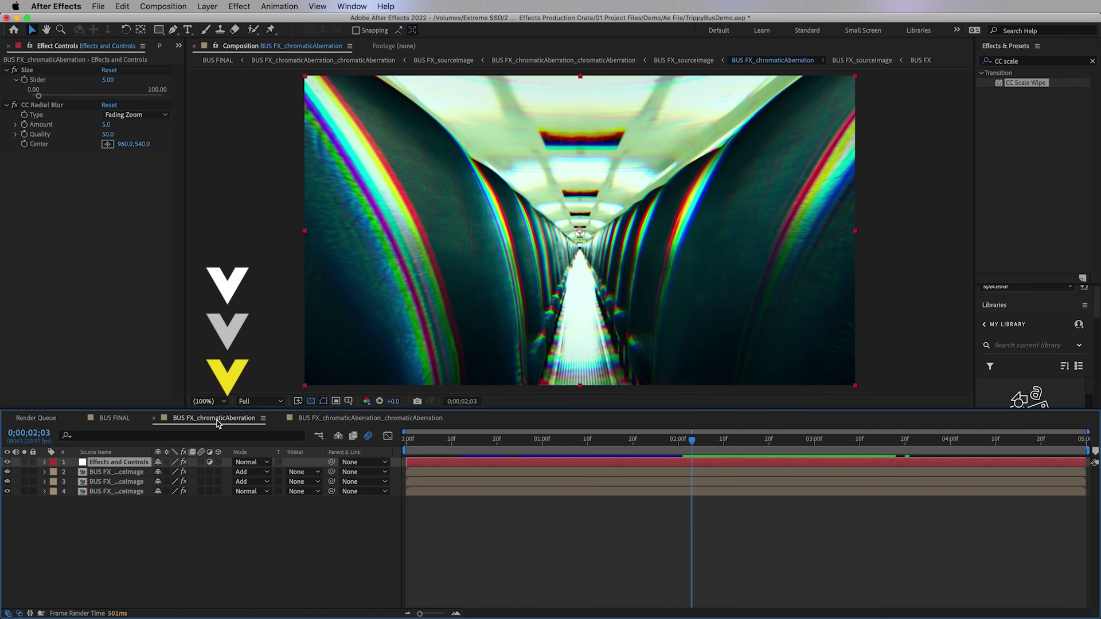
{"action": "left_click_drag", "start_coordinate": [442, 447], "coordinate": [406, 443]}
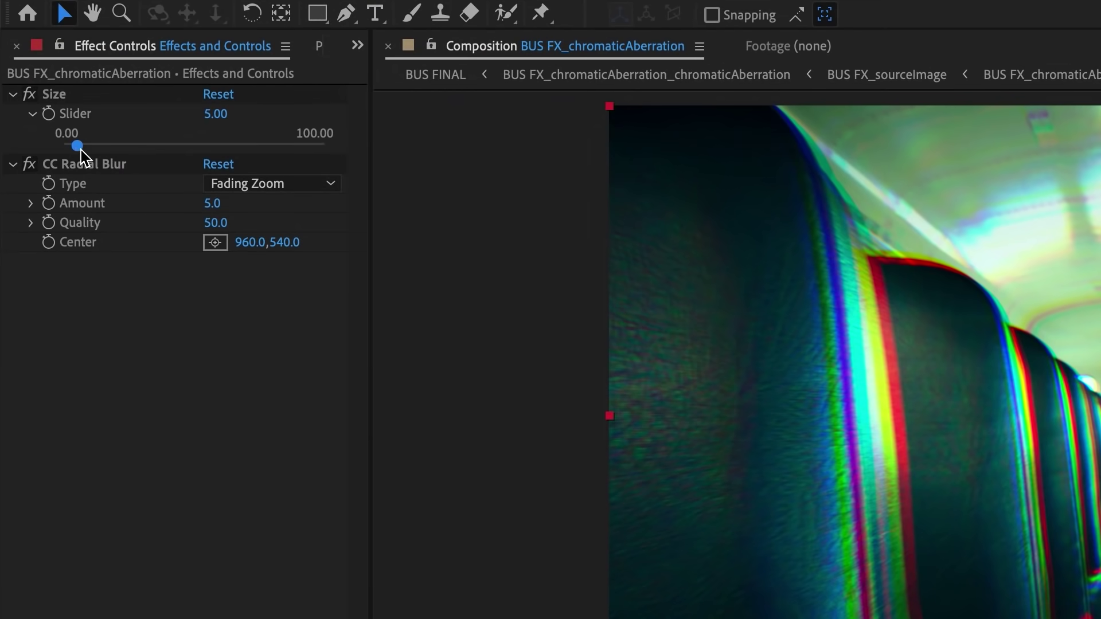
{"action": "mouse_move", "coordinate": [81, 151]}
{"action": "left_mouse_down"}
{"action": "mouse_move", "coordinate": [66, 152]}
{"action": "mouse_move", "coordinate": [72, 164]}
{"action": "left_mouse_up"}
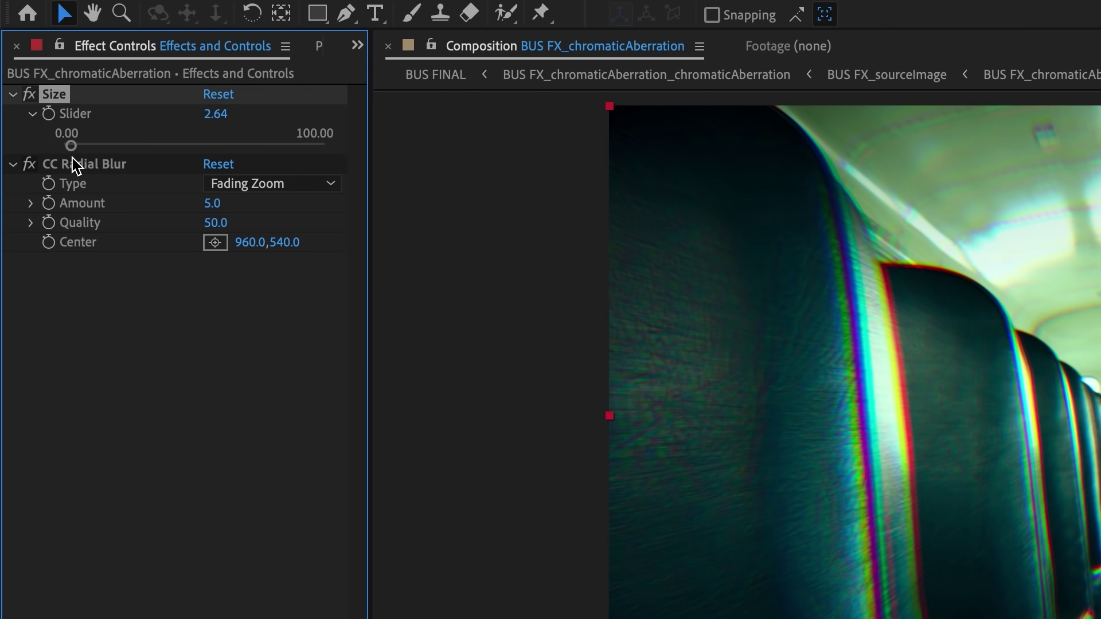
{"action": "left_click", "coordinate": [216, 113]}
{"action": "type", "text": "2.3"}
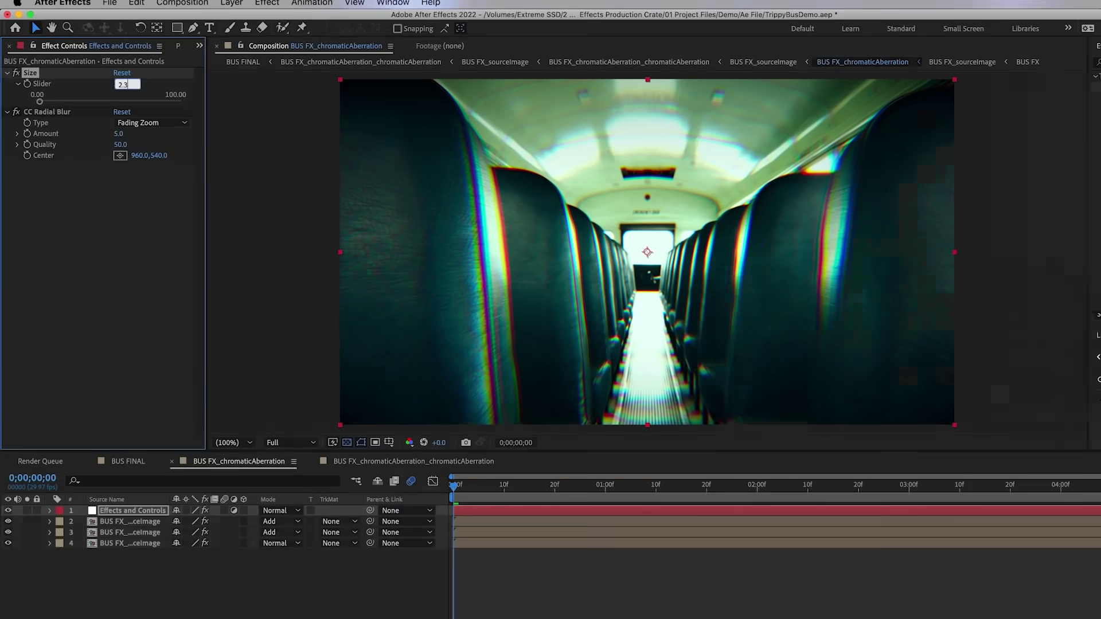
{"action": "key", "text": "Return"}
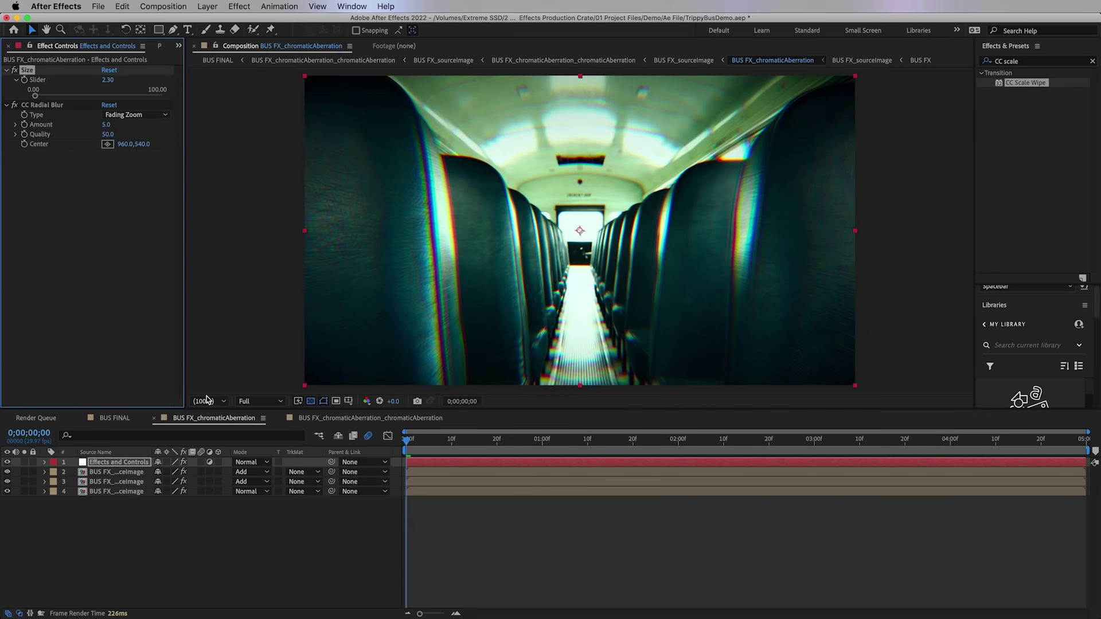
Step: Set the Amount slider of Effects and Controls in BUS FX_chromaticAberration_chromaticAberration to 1.76 and preview the result in BUS FINAL
{"action": "left_click", "coordinate": [331, 420]}
{"action": "left_click_drag", "start_coordinate": [415, 445], "coordinate": [429, 442]}
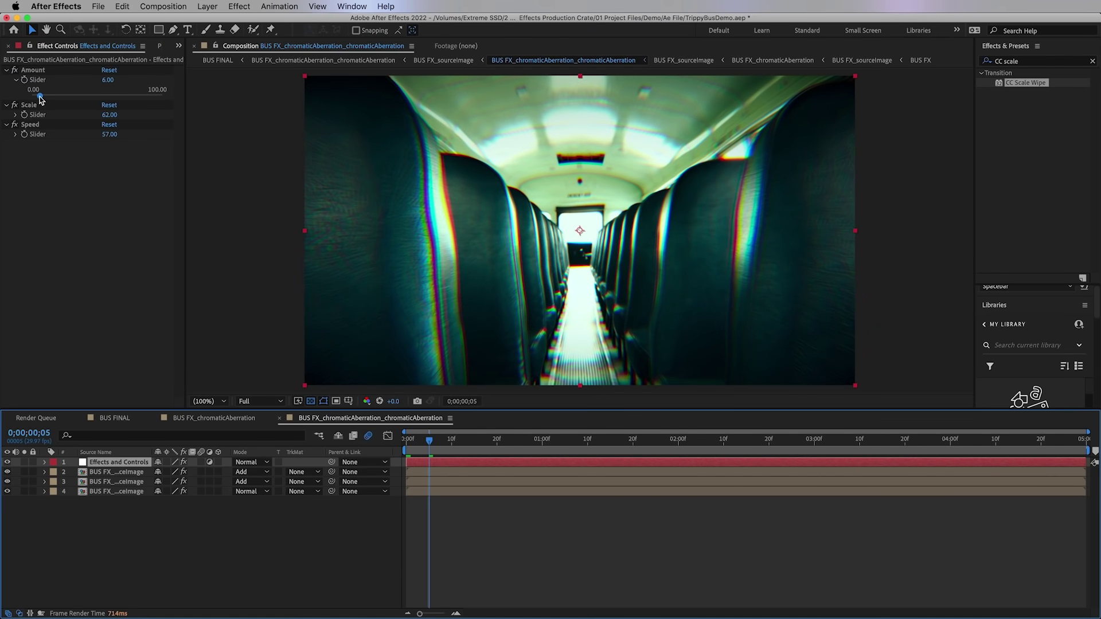
{"action": "left_click_drag", "start_coordinate": [40, 101], "coordinate": [40, 98]}
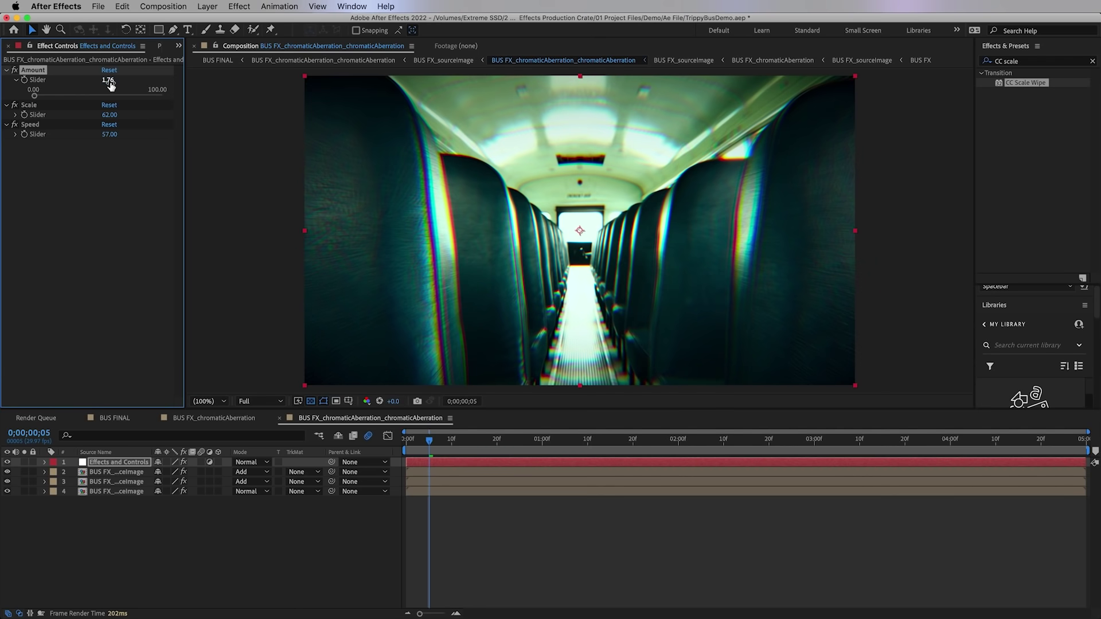
{"action": "left_click", "coordinate": [115, 419]}
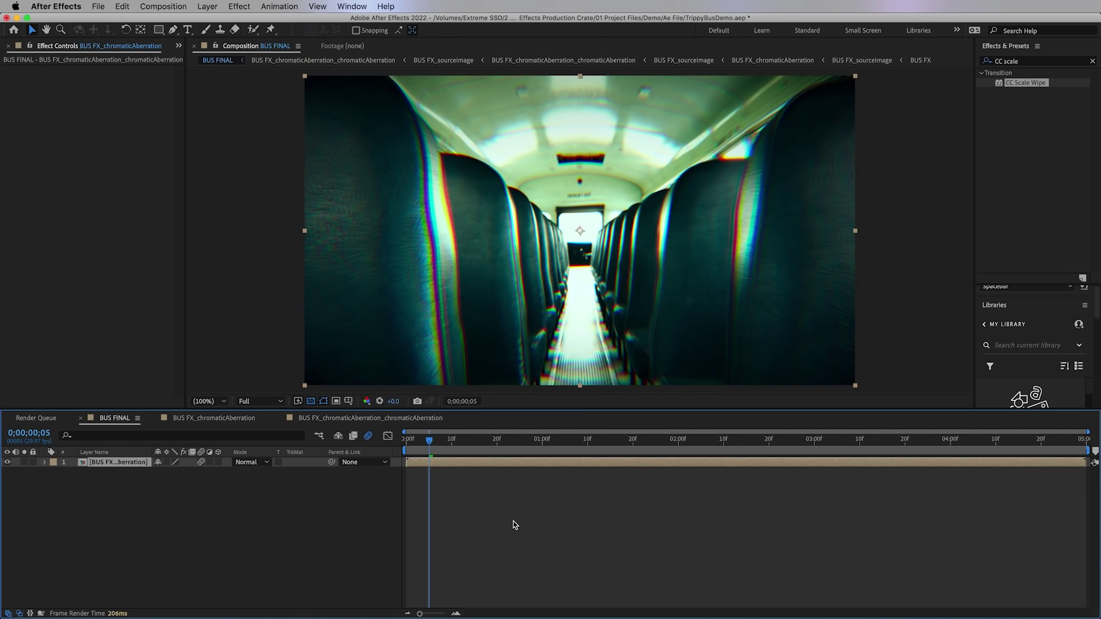
{"action": "left_click_drag", "start_coordinate": [408, 441], "coordinate": [729, 465]}
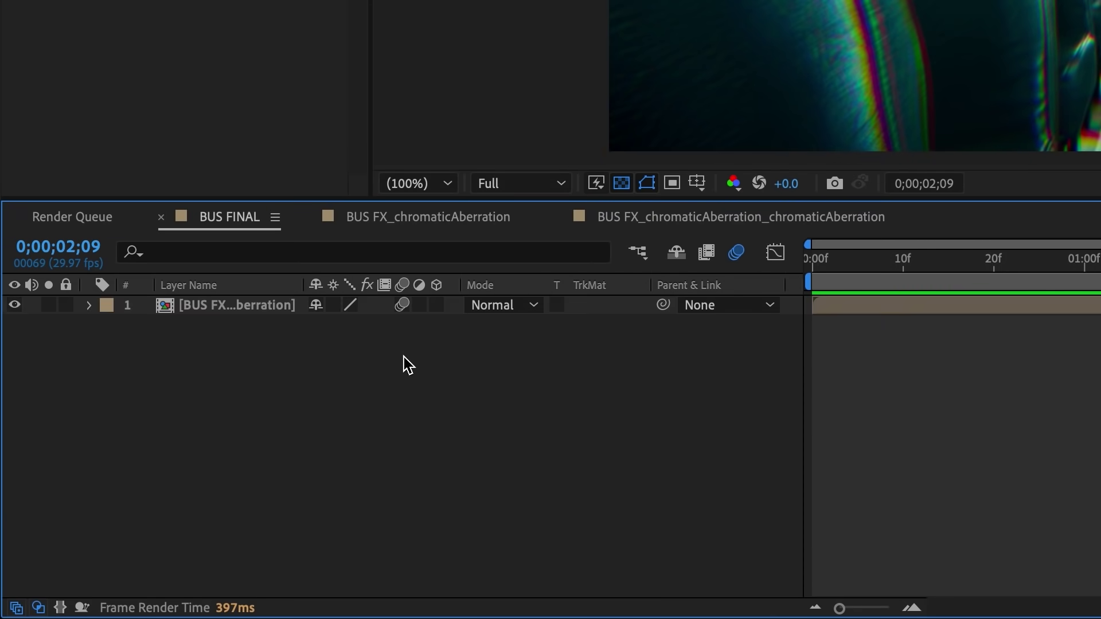
Step: Make the BUS FINAL layer 3D and add a two-node camera named Camera 1 with the 35mm preset
{"action": "left_click", "coordinate": [215, 310]}
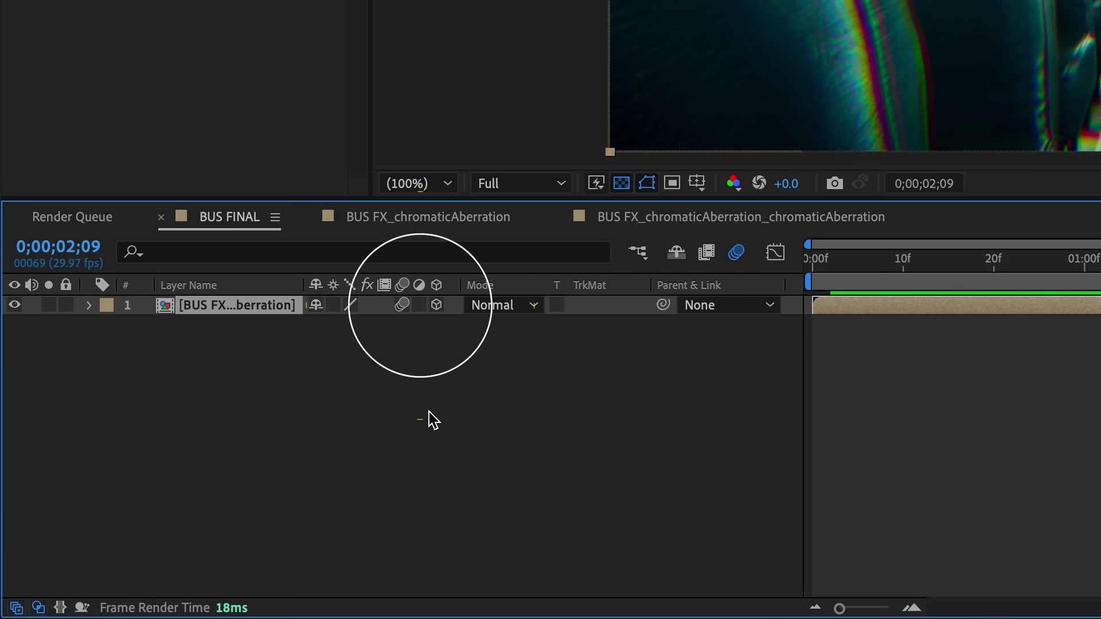
{"action": "left_click", "coordinate": [207, 6]}
{"action": "mouse_move", "coordinate": [220, 22]}
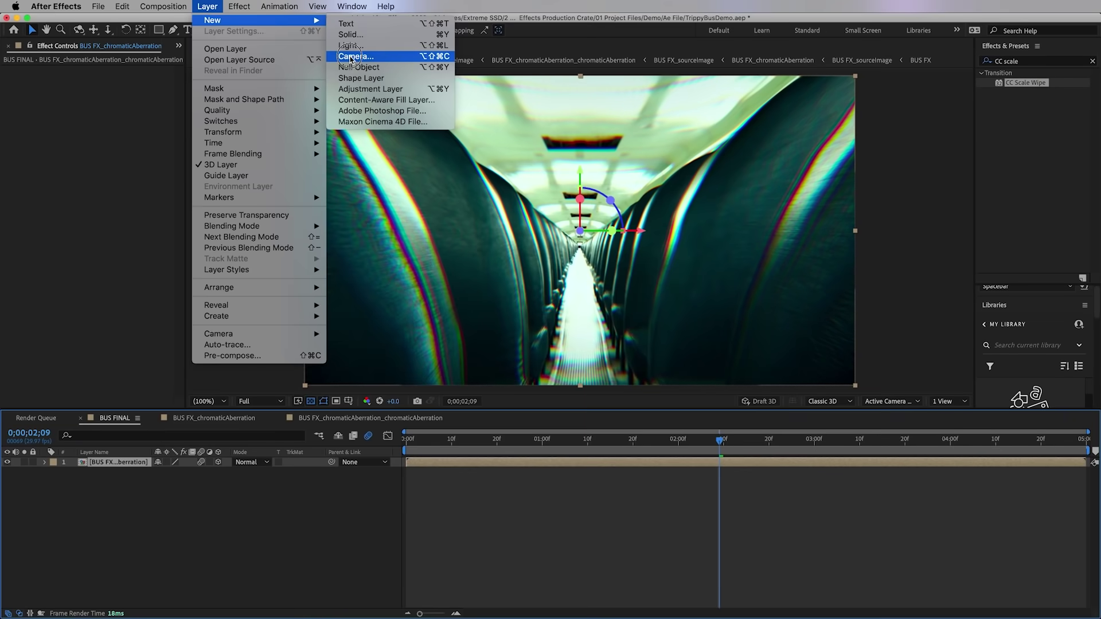
{"action": "left_click", "coordinate": [351, 57]}
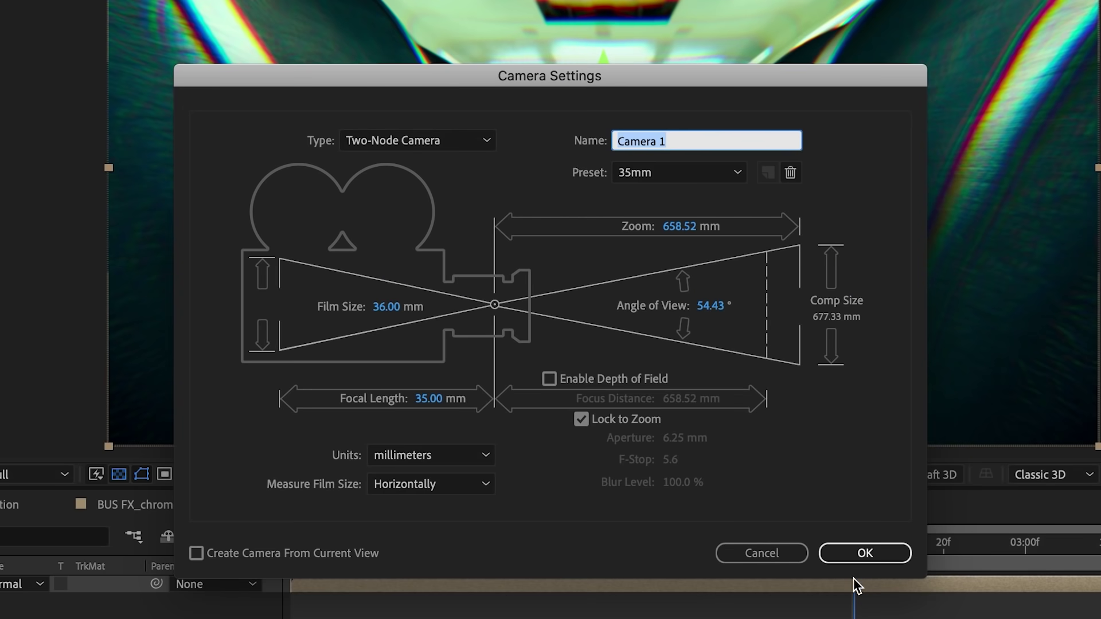
{"action": "left_click", "coordinate": [863, 554]}
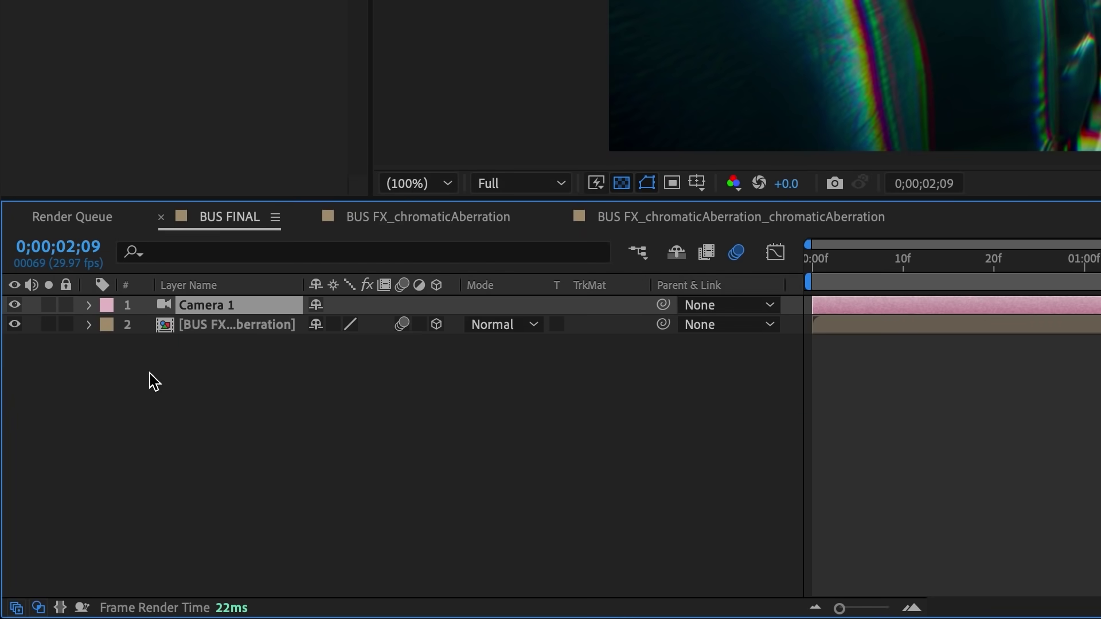
Step: Set starting keyframes for Camera 1's Point of Interest and Position at 0;00;00;00
{"action": "left_click", "coordinate": [89, 305]}
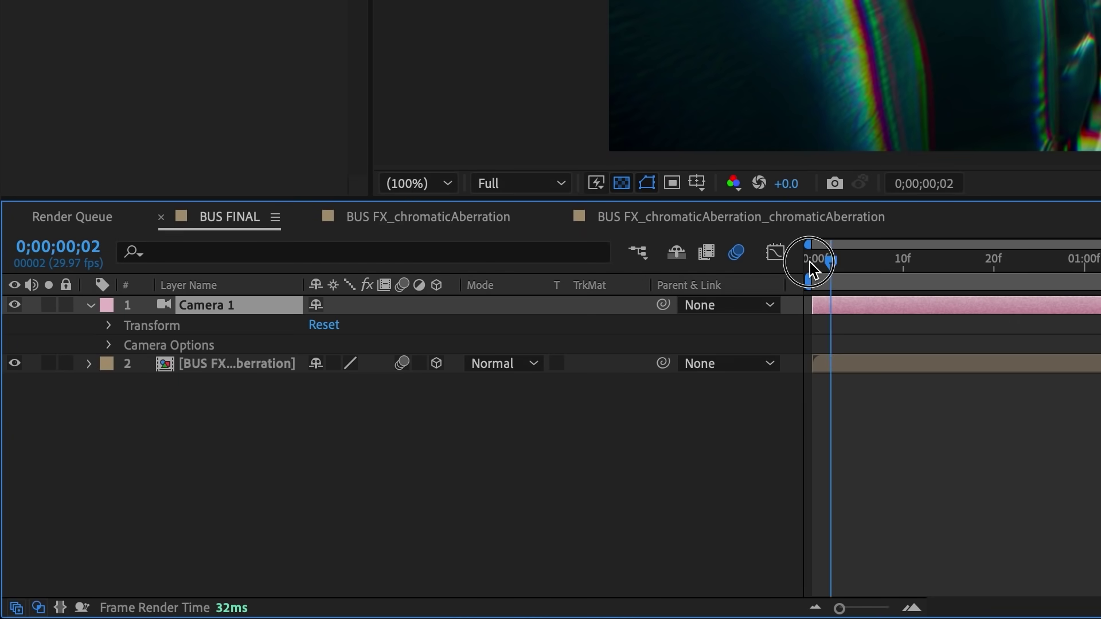
{"action": "left_click", "coordinate": [810, 263]}
{"action": "left_click", "coordinate": [109, 326]}
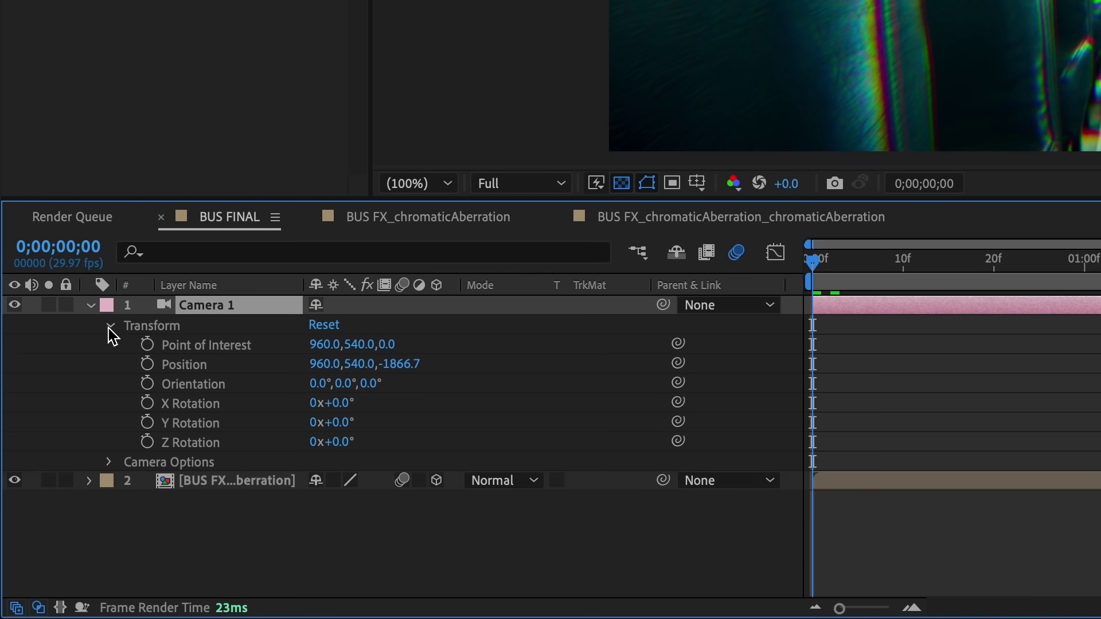
{"action": "left_click", "coordinate": [148, 345]}
{"action": "left_click", "coordinate": [148, 364]}
{"action": "left_click", "coordinate": [899, 275]}
Step: At 0;00;02;00, dolly Camera 1 forward into the bus to a Z position of about -1456
{"action": "left_click_drag", "start_coordinate": [1010, 287], "coordinate": [1100, 332]}
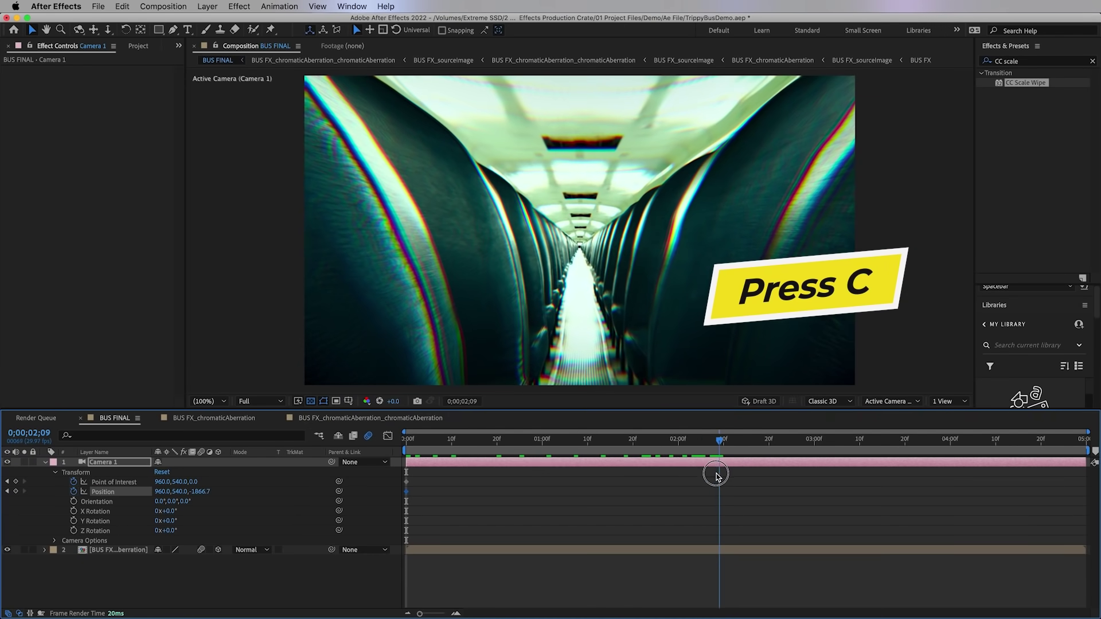
{"action": "left_click_drag", "start_coordinate": [716, 475], "coordinate": [680, 475]}
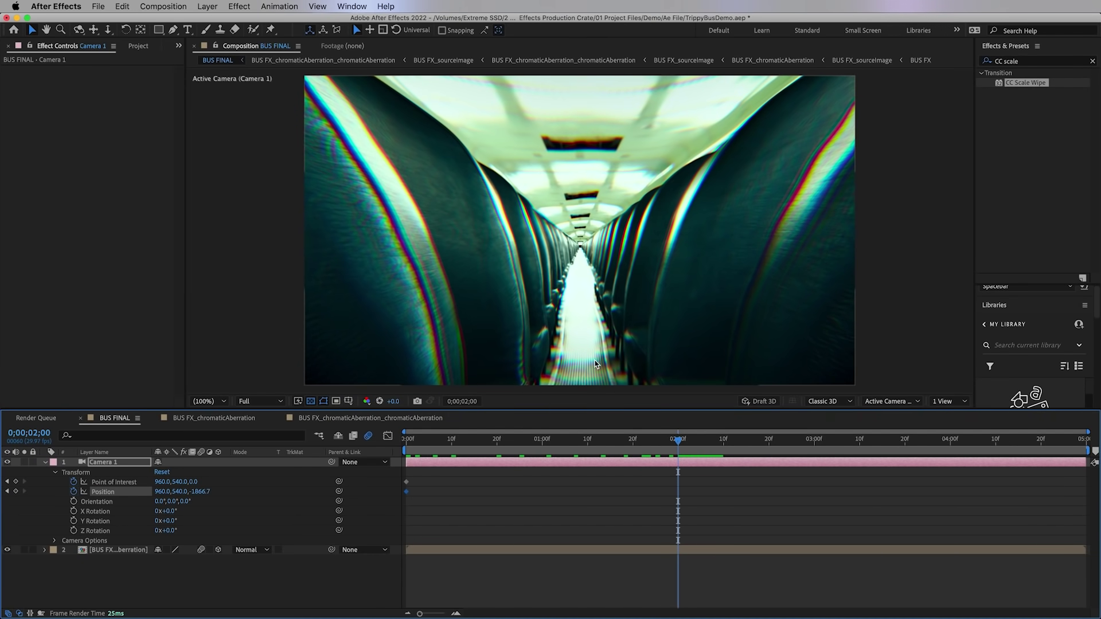
{"action": "key", "text": "c"}
{"action": "key", "text": "c"}
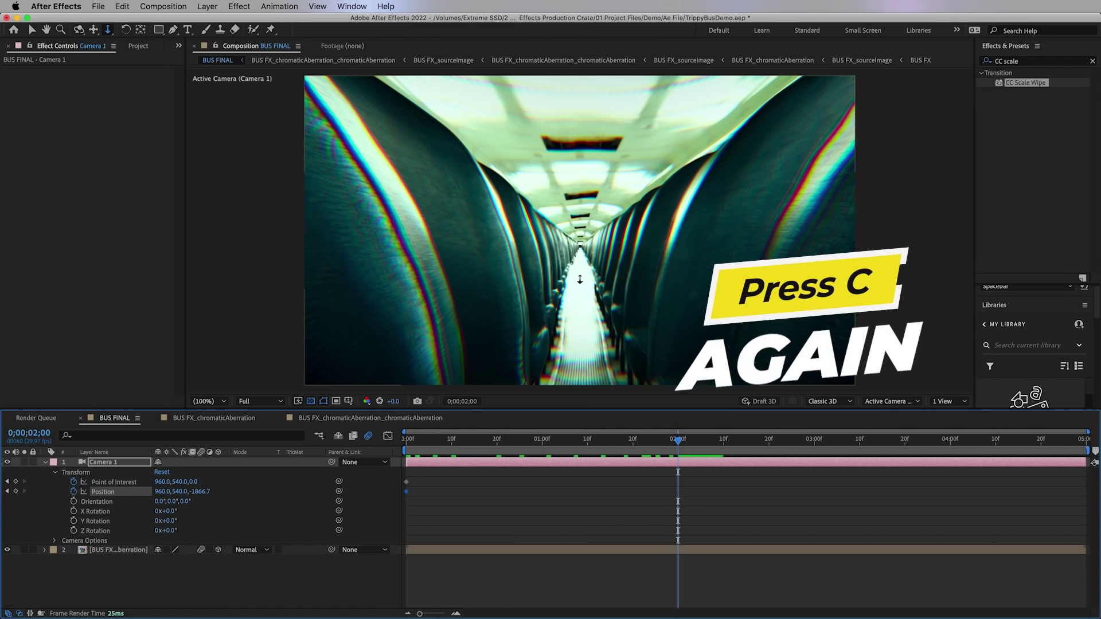
{"action": "key", "text": "c"}
{"action": "left_click", "coordinate": [580, 273]}
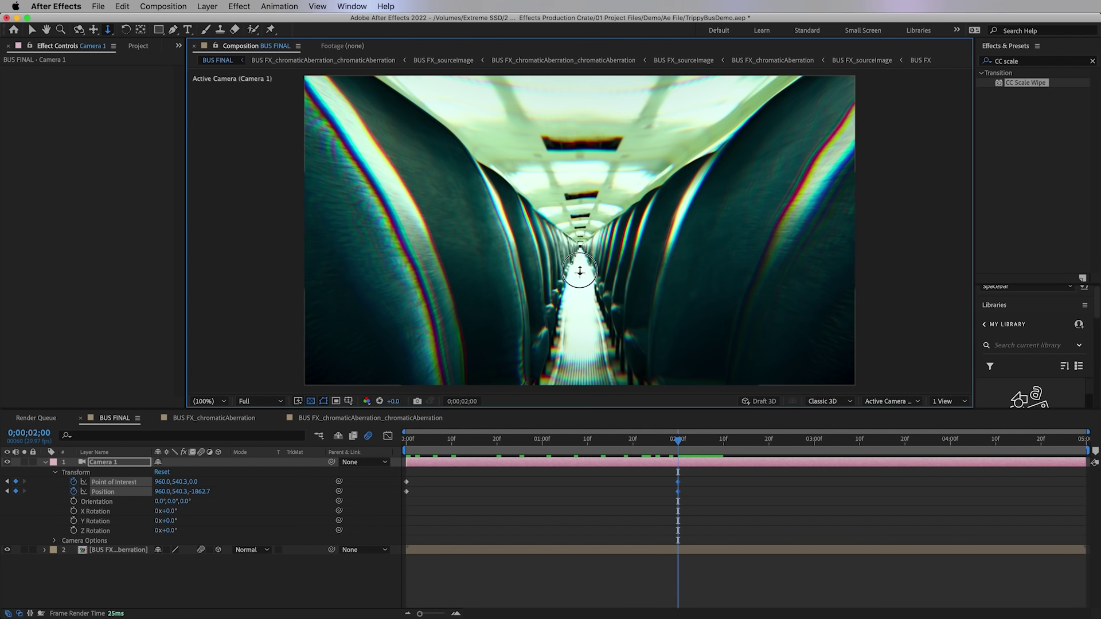
{"action": "left_click_drag", "start_coordinate": [580, 261], "coordinate": [577, 211]}
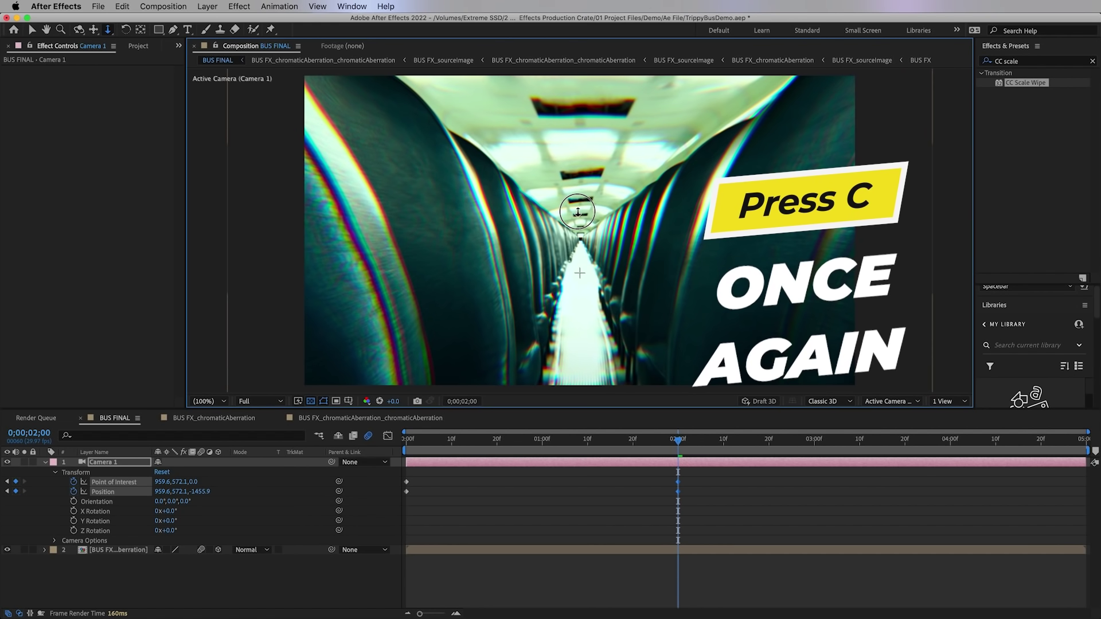
Step: Repeat the pushed-in camera keyframes at 0;00;02;10 and paste the starting Point of Interest and Position keyframes at 0;00;04;10
{"action": "left_click_drag", "start_coordinate": [652, 450], "coordinate": [728, 456]}
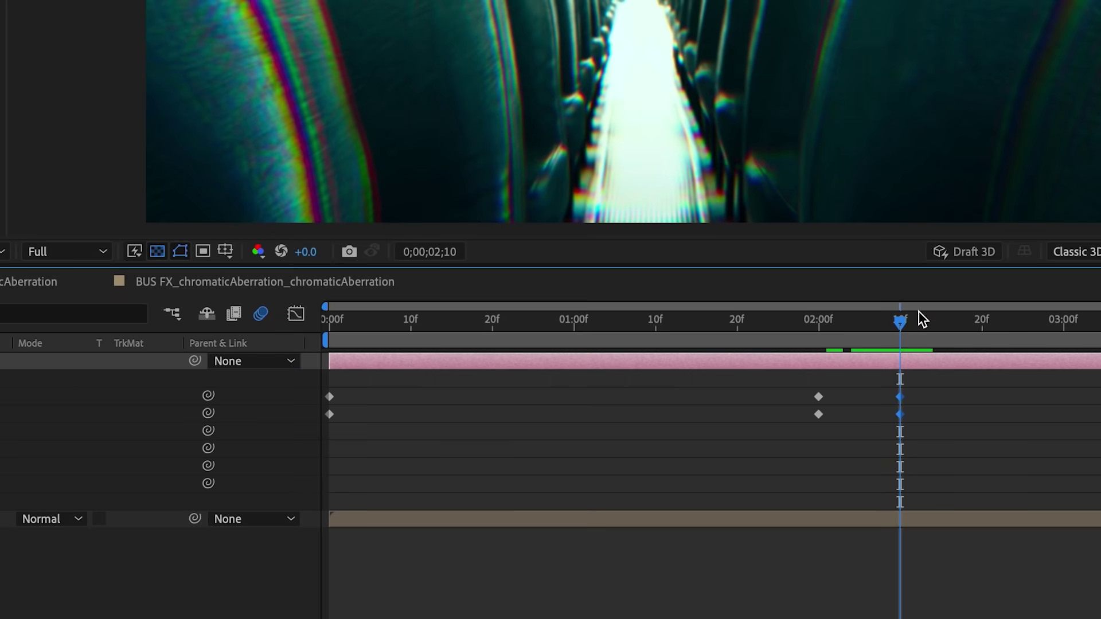
{"action": "left_click_drag", "start_coordinate": [914, 318], "coordinate": [1100, 389]}
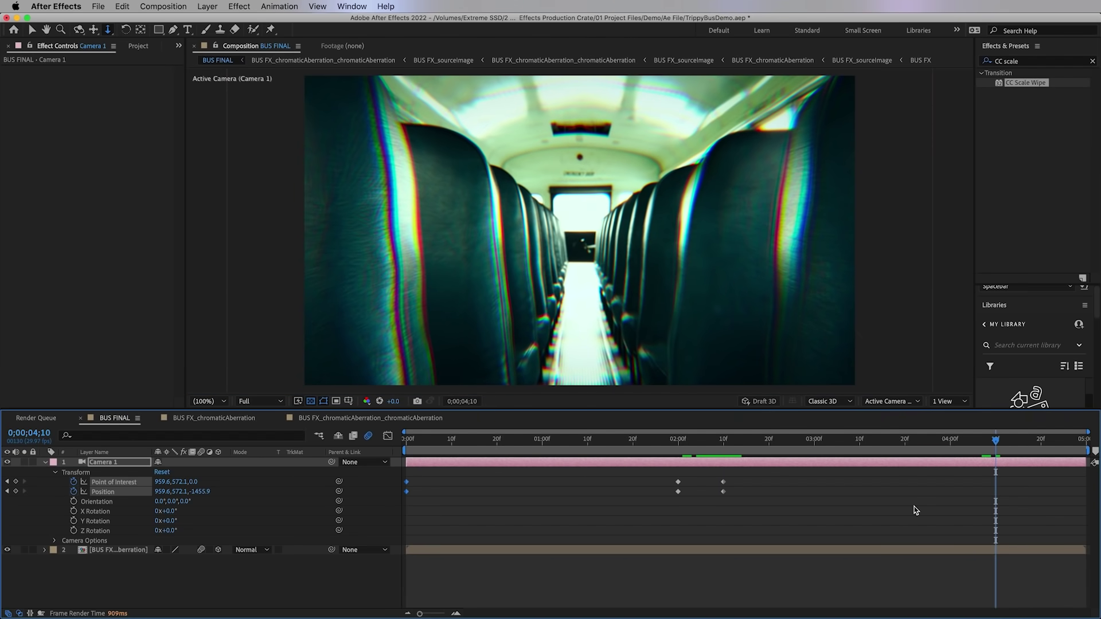
{"action": "key", "text": "ctrl+v"}
Step: Apply Easy Ease to all of Camera 1's Point of Interest and Position keyframes
{"action": "left_click_drag", "start_coordinate": [1012, 504], "coordinate": [408, 477]}
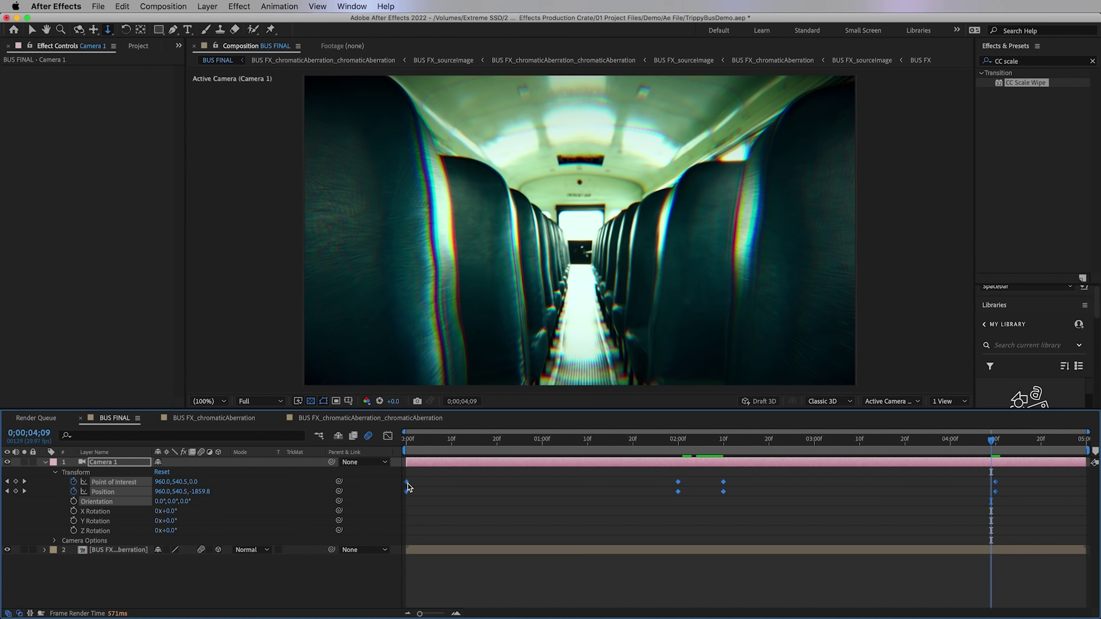
{"action": "right_click", "coordinate": [408, 479]}
{"action": "mouse_move", "coordinate": [476, 614]}
{"action": "left_click", "coordinate": [564, 543]}
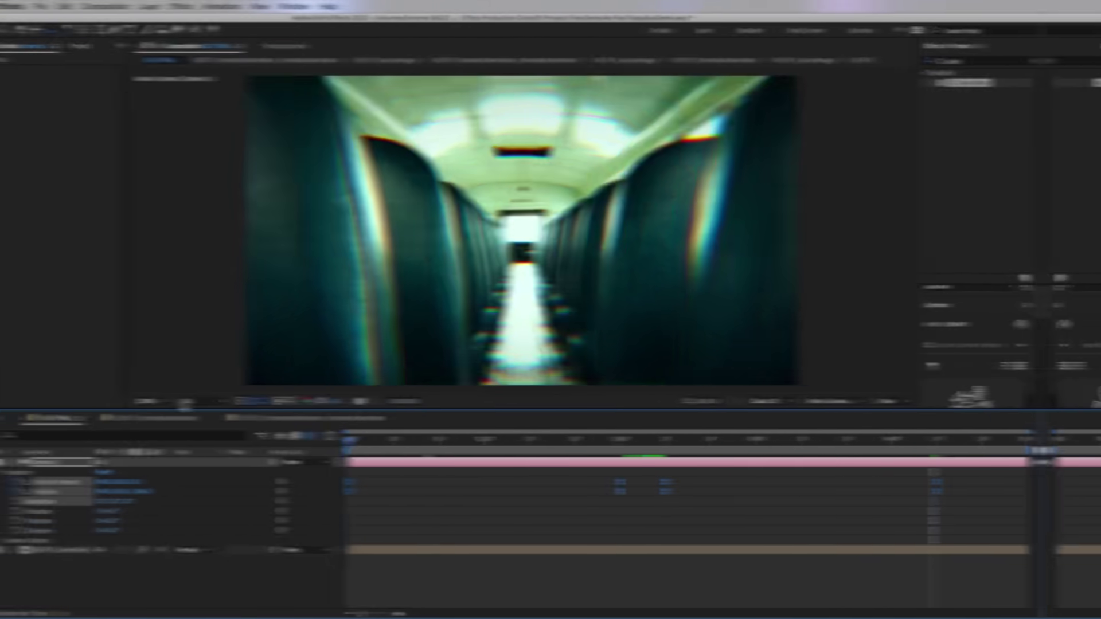